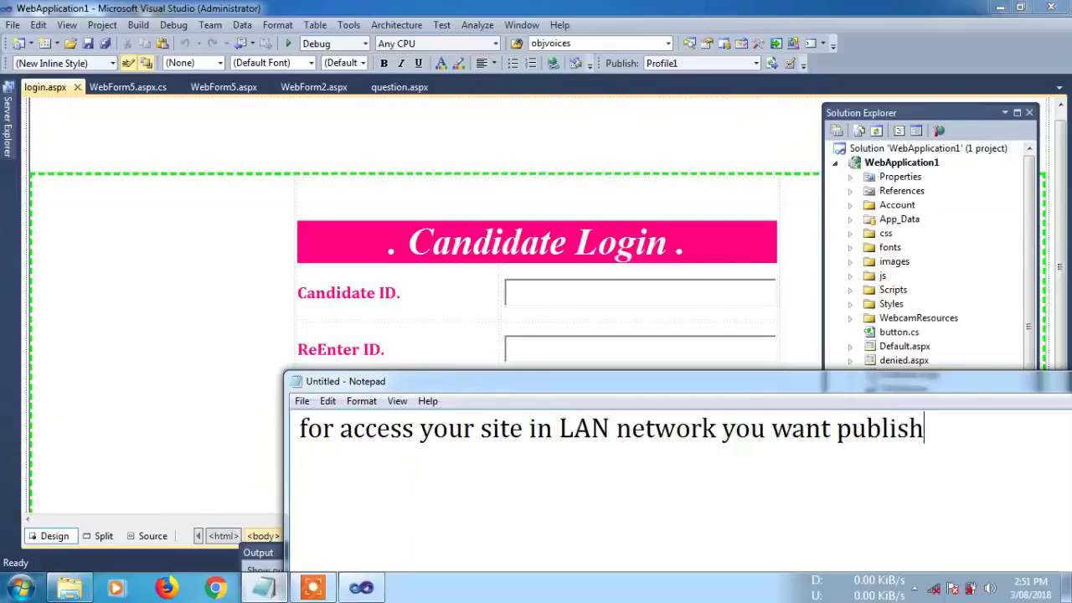
Complete the Notepad sentence with "your site in perticular folder lets see how ?".
{"action": "type", "text": "our site in perticular folder lets see how "}
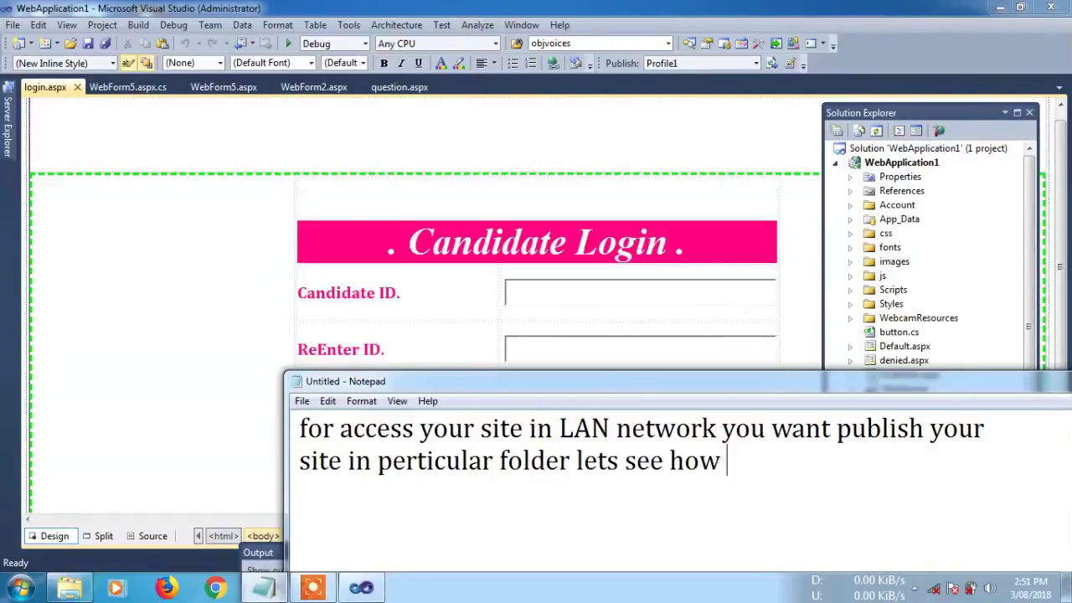
{"action": "type", "text": "?"}
{"action": "left_click", "coordinate": [314, 588]}
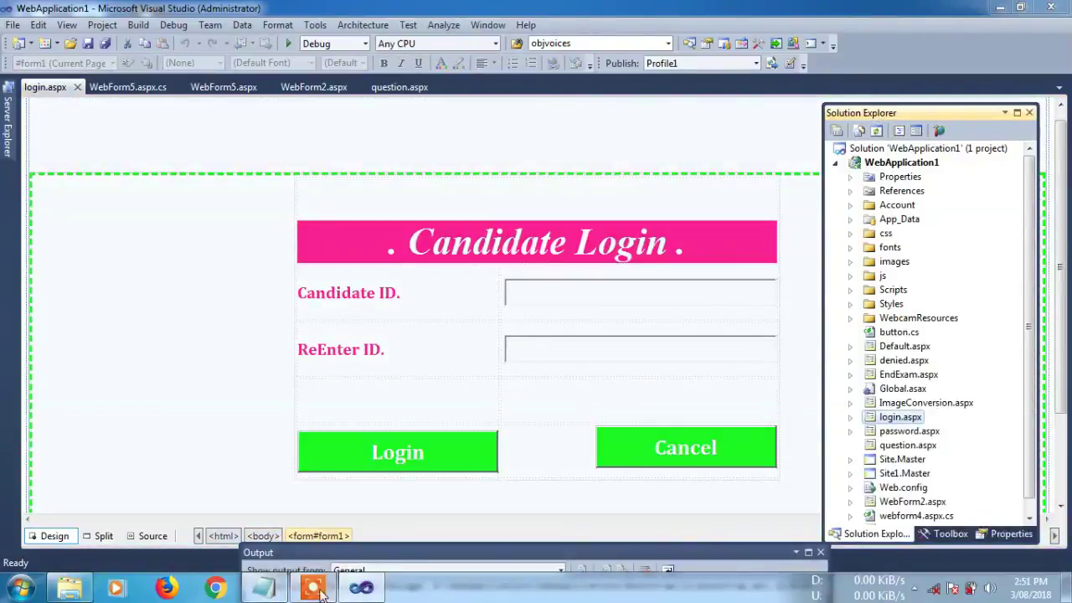
Replace the Notepad text with "go to solution explorer then right click on your project name" and a second line "in my case project name is webapplication".
{"action": "left_click", "coordinate": [314, 588]}
{"action": "key", "text": "ctrl+a"}
{"action": "key", "text": "BackSpace"}
{"action": "type", "text": "go to solution explorer then right click on "}
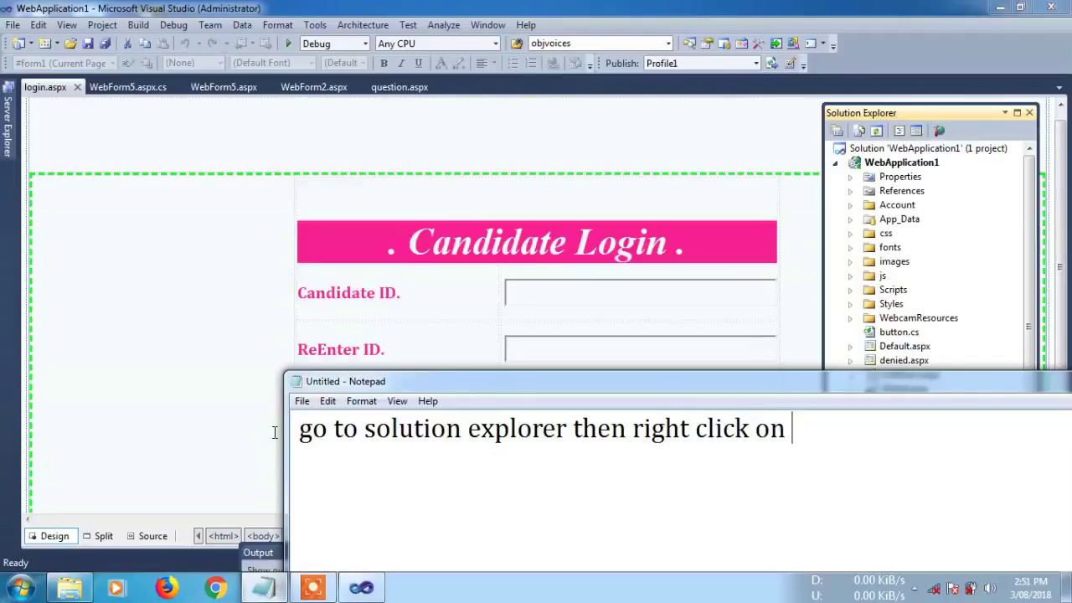
{"action": "type", "text": "your project name"}
{"action": "key", "text": "Return"}
{"action": "type", "text": "in my case proj"}
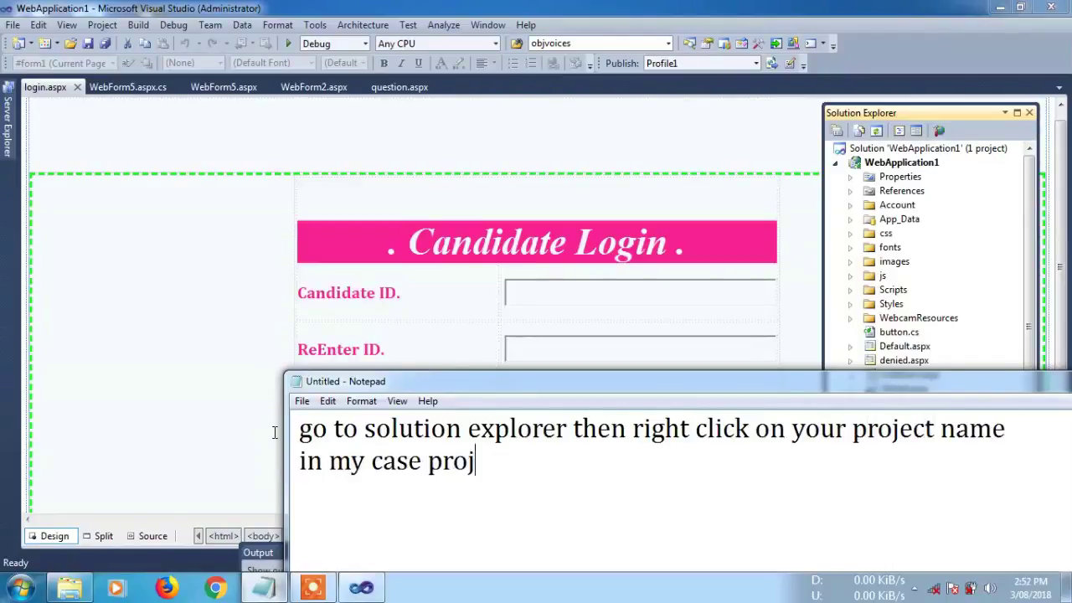
{"action": "type", "text": "ect name is webapplication"}
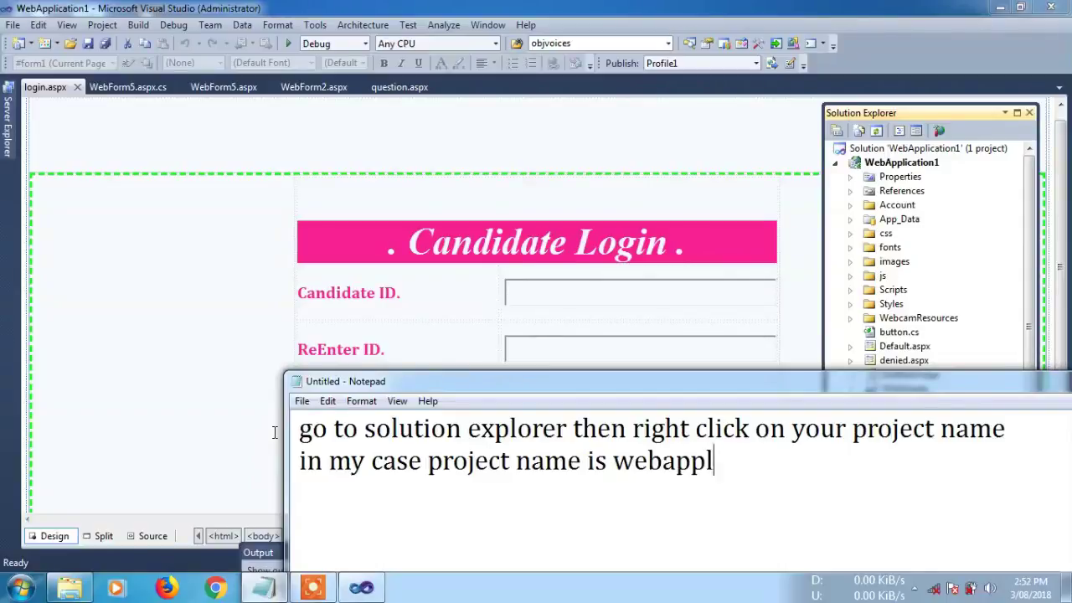
Replace the Notepad text with "so lets do".
{"action": "key", "text": "ctrl+a"}
{"action": "key", "text": "BackSpace"}
{"action": "type", "text": "so lets do"}
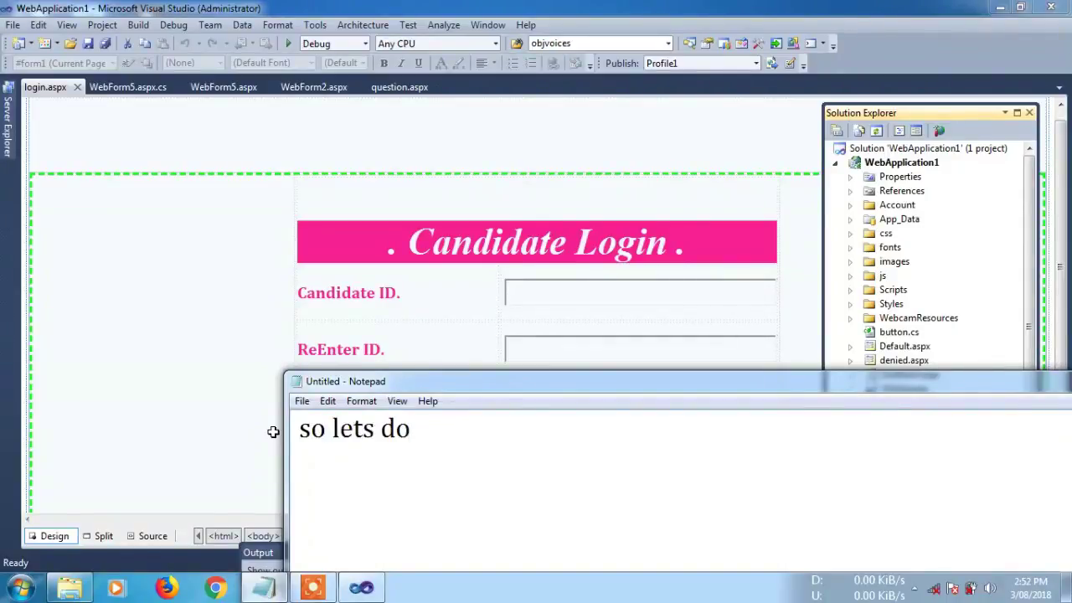
Switch to Visual Studio and open the publish settings for the WebApplication1 project.
{"action": "left_click", "coordinate": [928, 165]}
{"action": "right_click", "coordinate": [923, 165]}
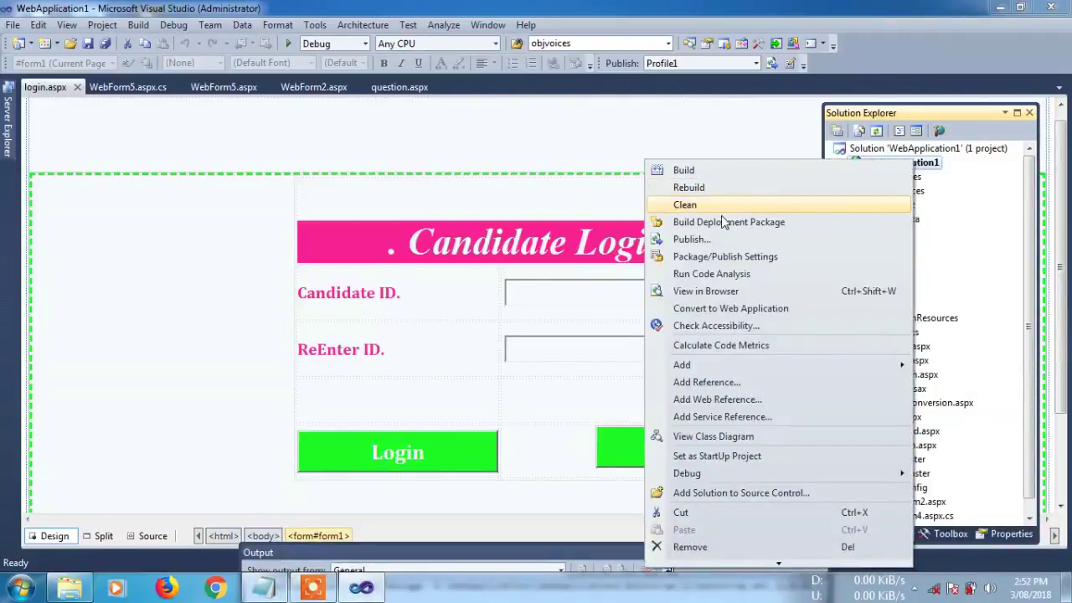
{"action": "left_click", "coordinate": [715, 240]}
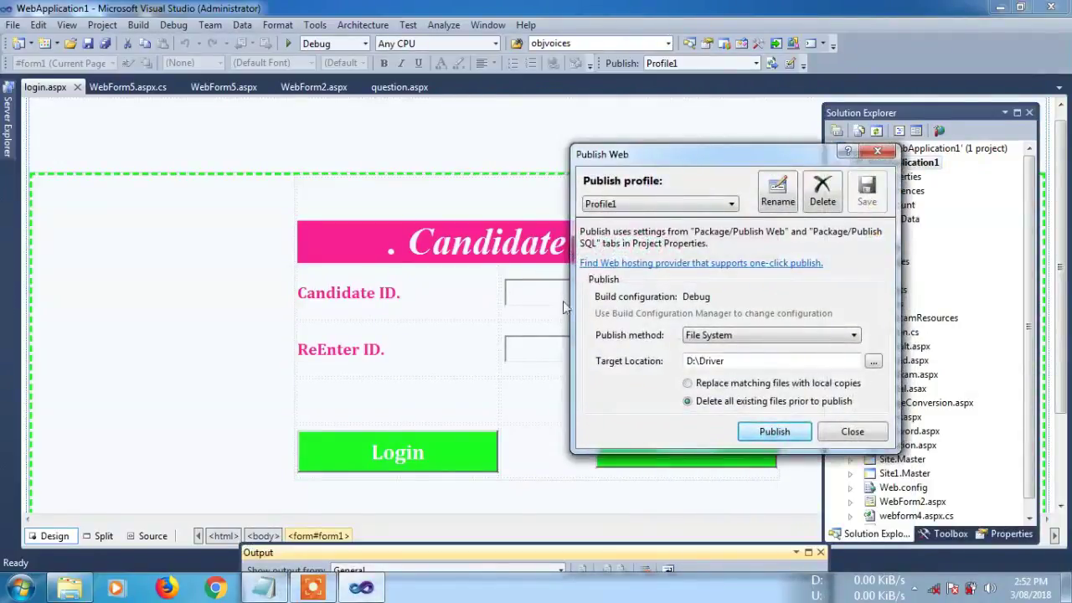
Extend the Notepad sentence to read "so lets do after clicking right click select option publish".
{"action": "left_click", "coordinate": [264, 589]}
{"action": "type", "text": "after "}
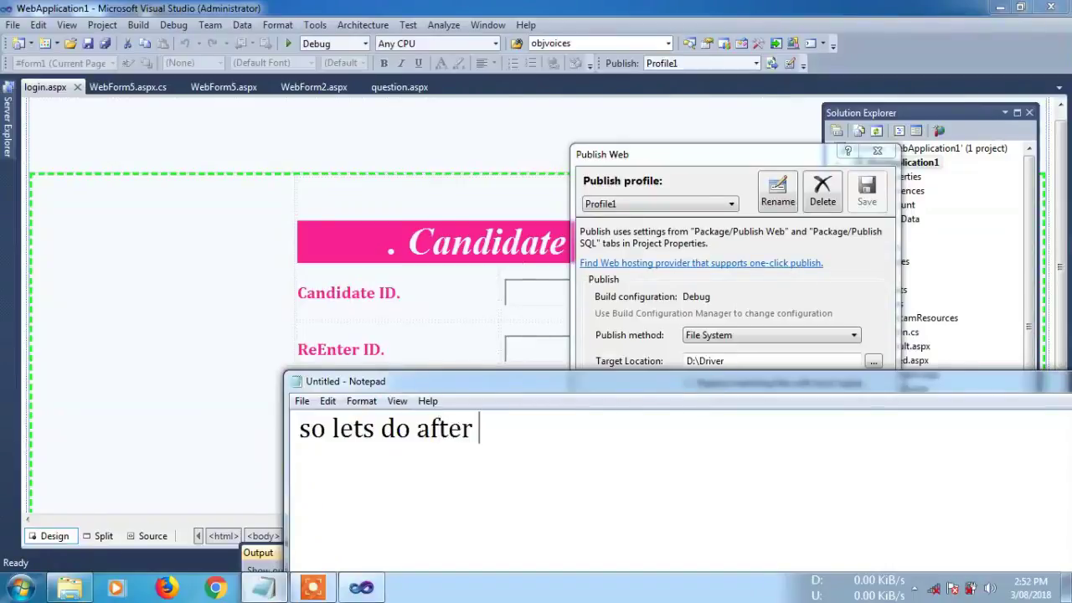
{"action": "type", "text": "clicking right "}
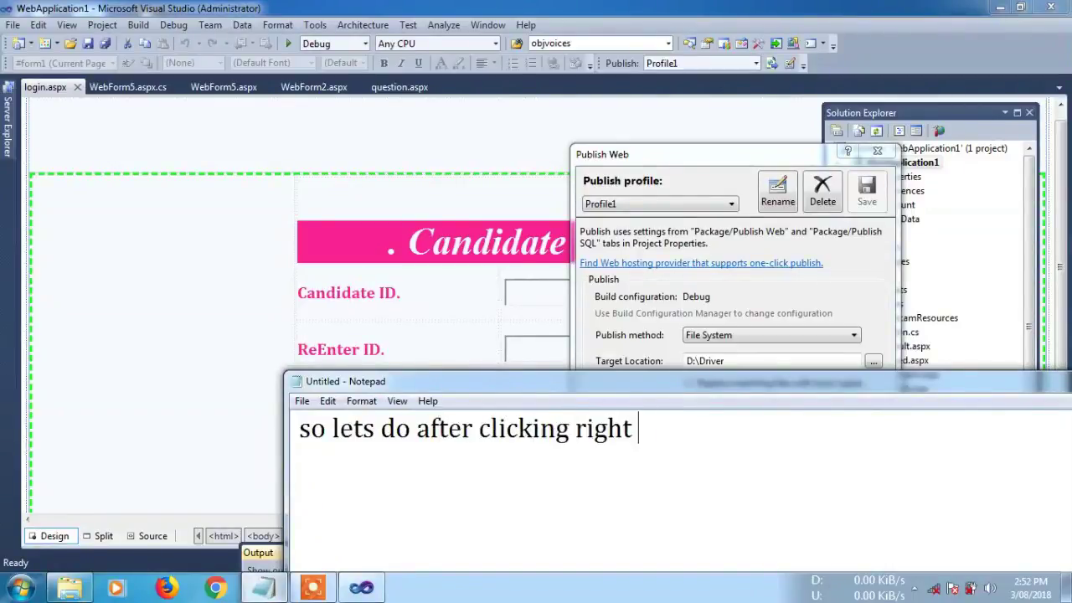
{"action": "type", "text": "click celect opetion"}
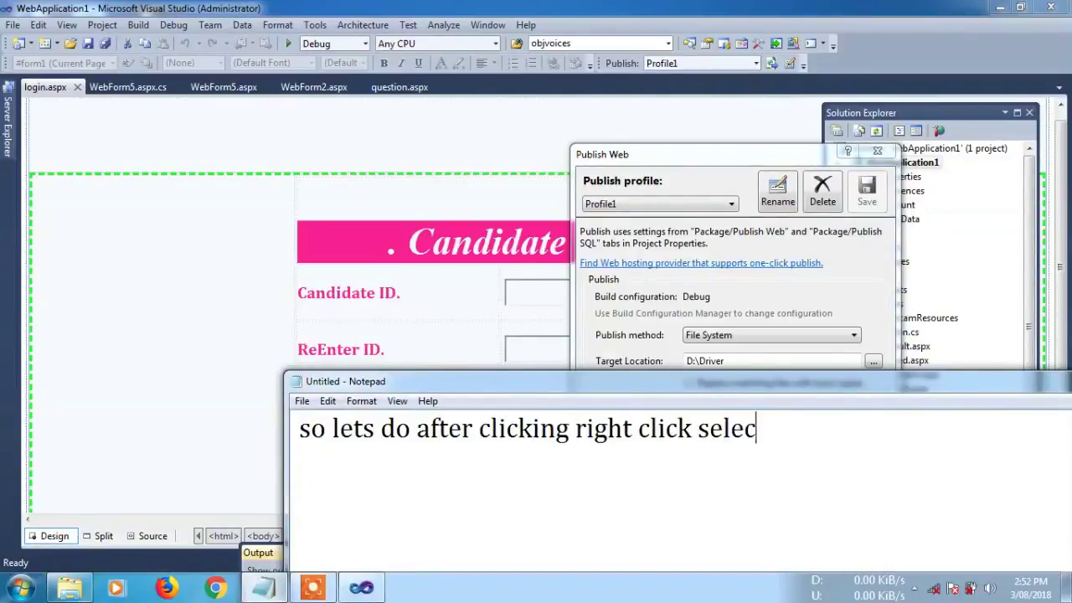
{"action": "key", "text": "BackSpace"}
{"action": "key", "text": "BackSpace"}
{"action": "key", "text": "BackSpace"}
{"action": "key", "text": "BackSpace"}
{"action": "key", "text": "BackSpace"}
{"action": "type", "text": "tion publish"}
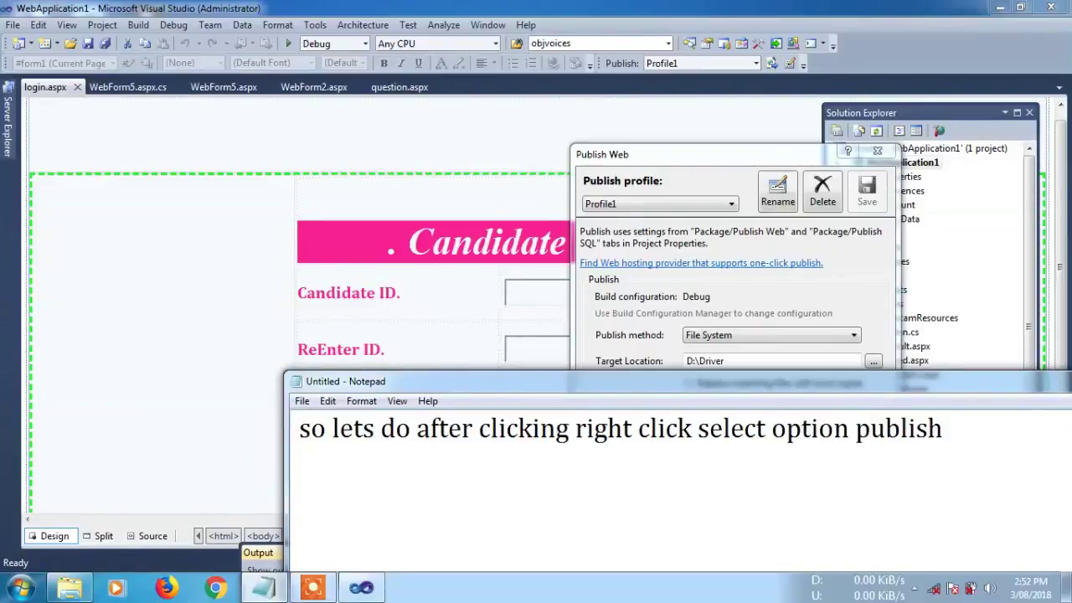
Replace the Notepad text with "then select target location".
{"action": "key", "text": "ctrl+a"}
{"action": "type", "text": "then"}
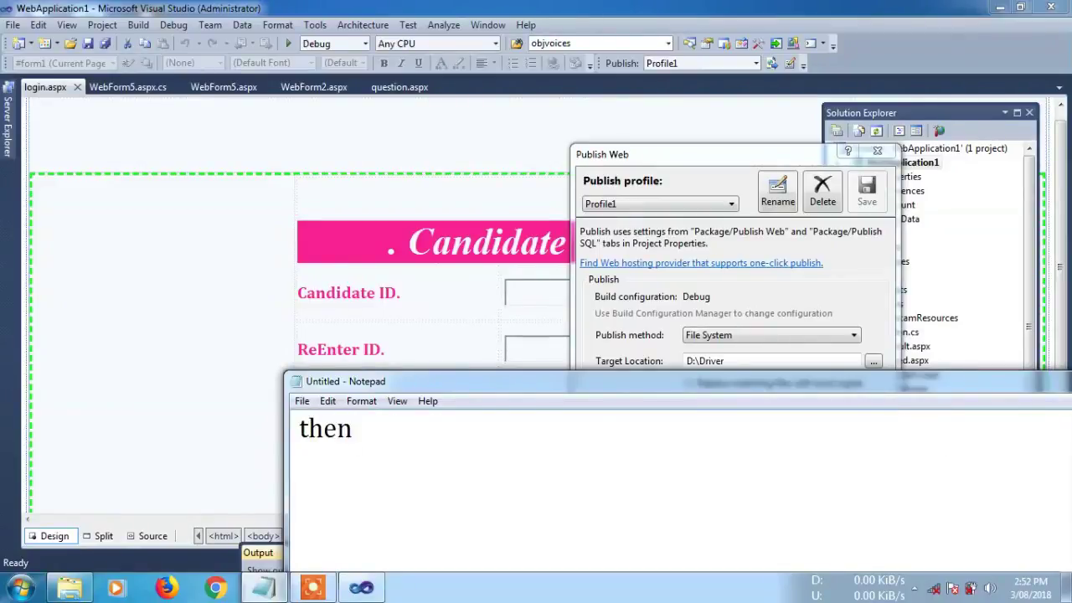
{"action": "type", "text": " select tar"}
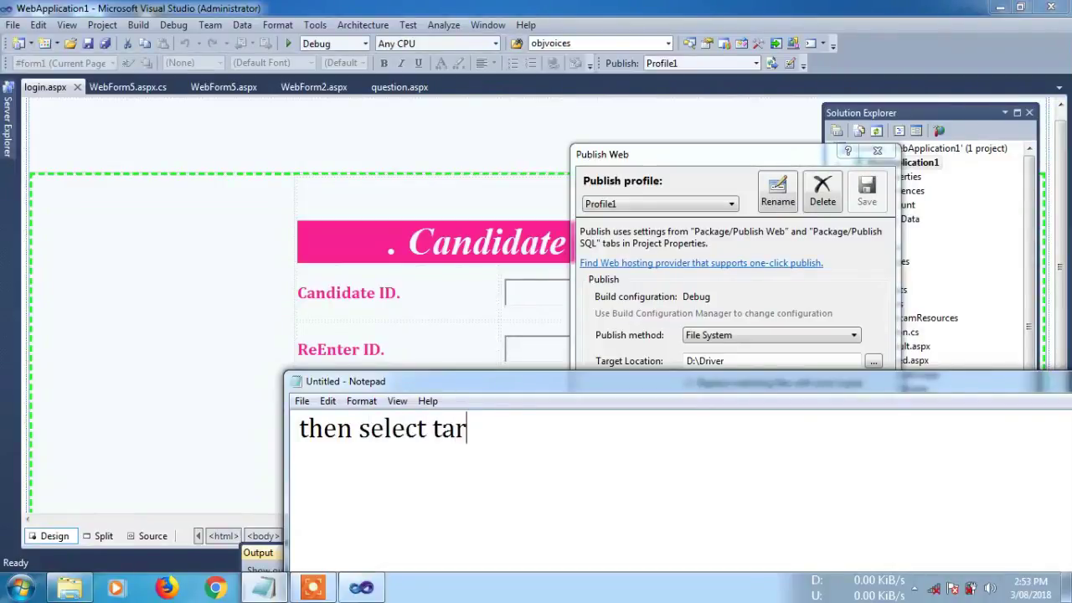
{"action": "type", "text": "get location"}
Browse for the publish target location in Visual Studio and expand Local Disk (D:) in the folder tree.
{"action": "left_click", "coordinate": [694, 160]}
{"action": "left_click_drag", "start_coordinate": [694, 160], "coordinate": [285, 133]}
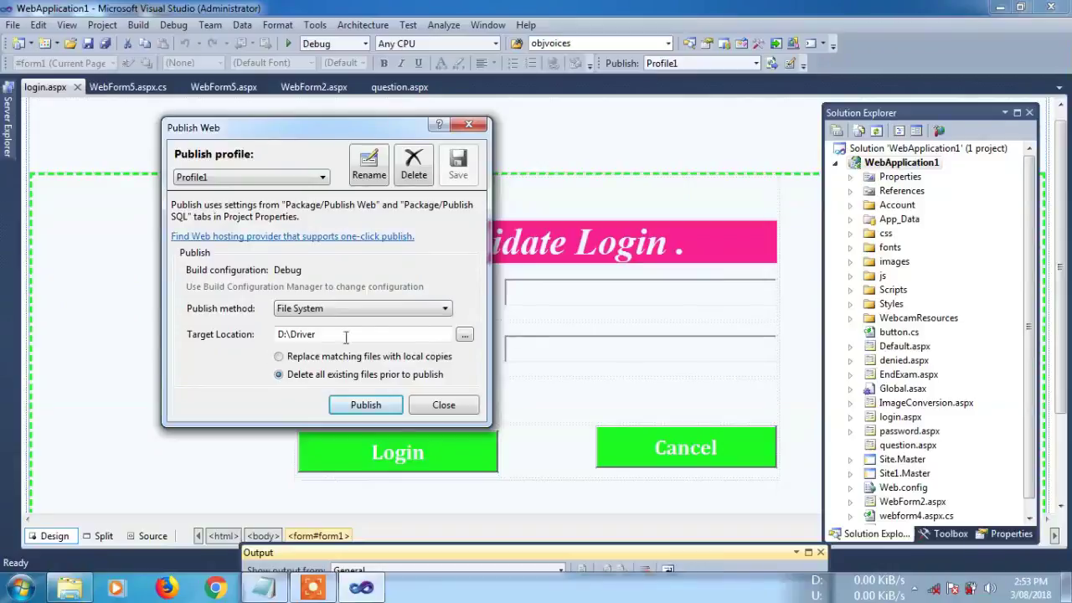
{"action": "left_click", "coordinate": [467, 337]}
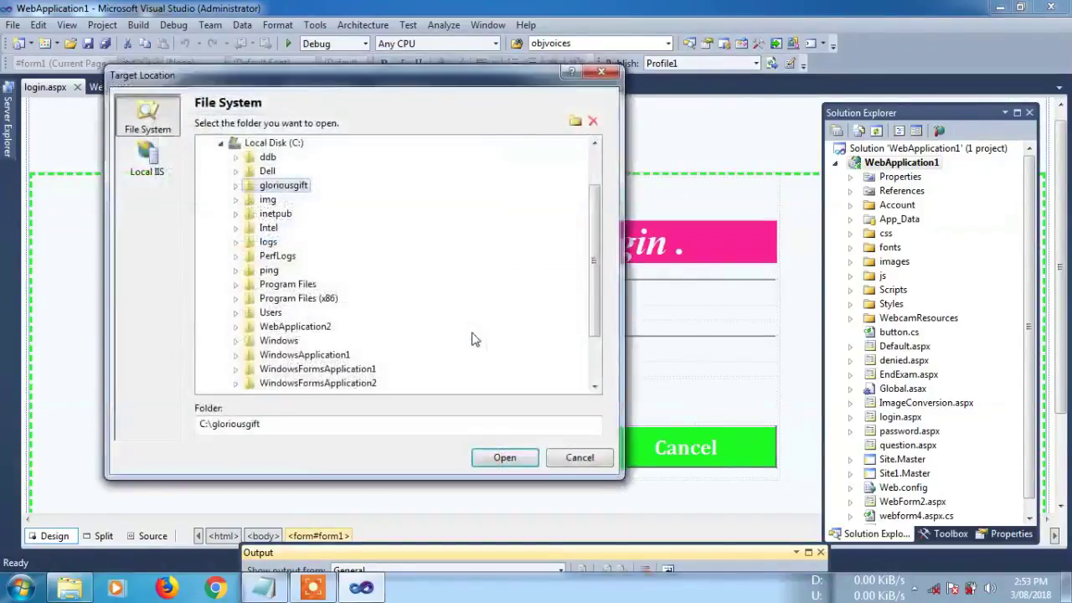
{"action": "left_click", "coordinate": [221, 143]}
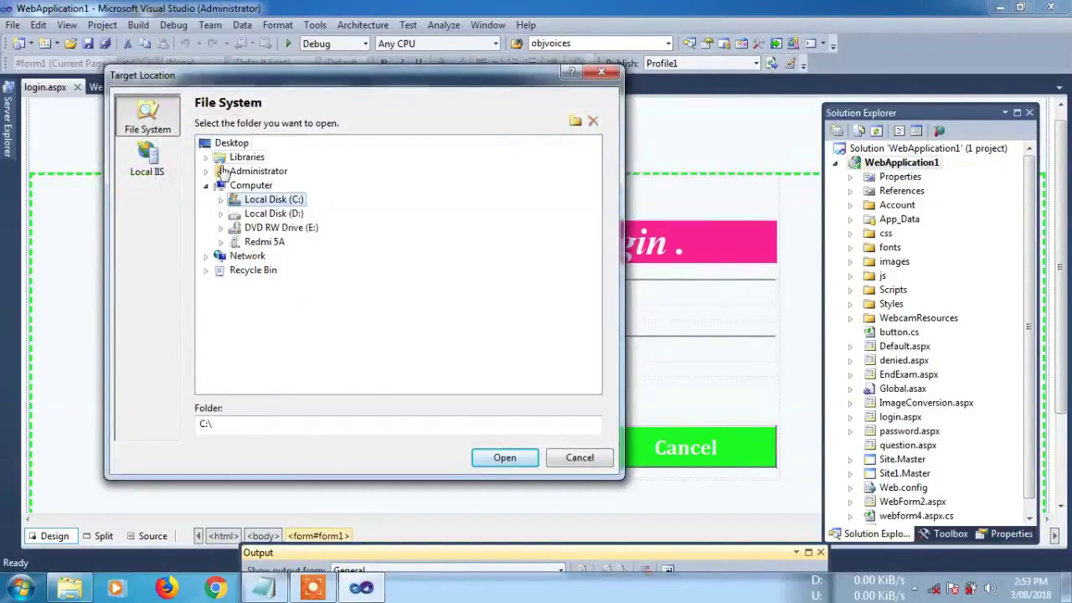
{"action": "left_click", "coordinate": [251, 216]}
{"action": "left_click", "coordinate": [223, 215]}
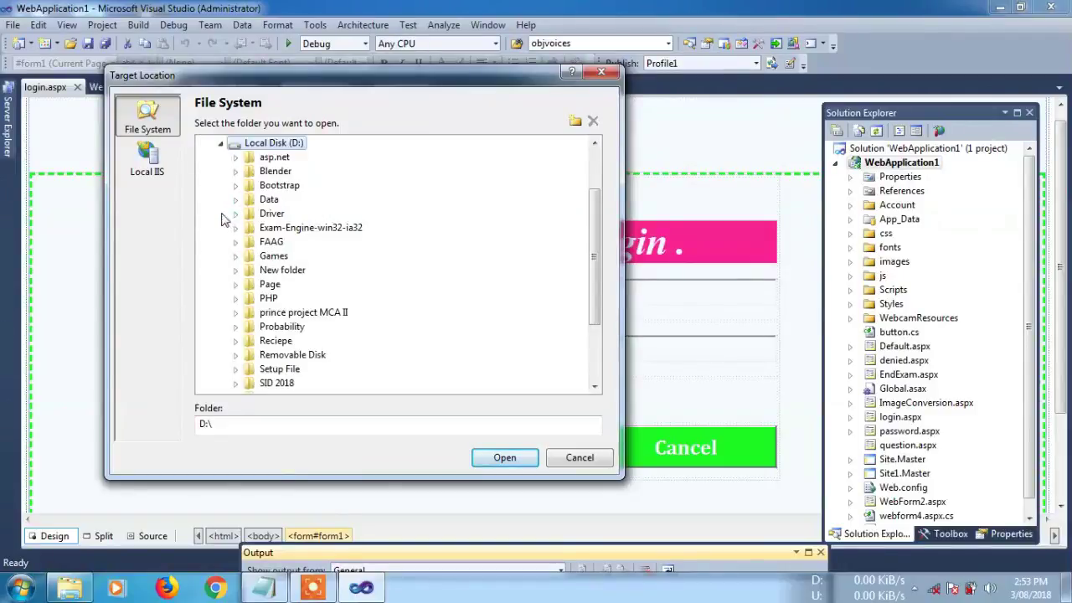
Create a folder named publish on Local Disk (D:) and choose it as the target location.
{"action": "left_click", "coordinate": [575, 123]}
{"action": "type", "text": "publicsh"}
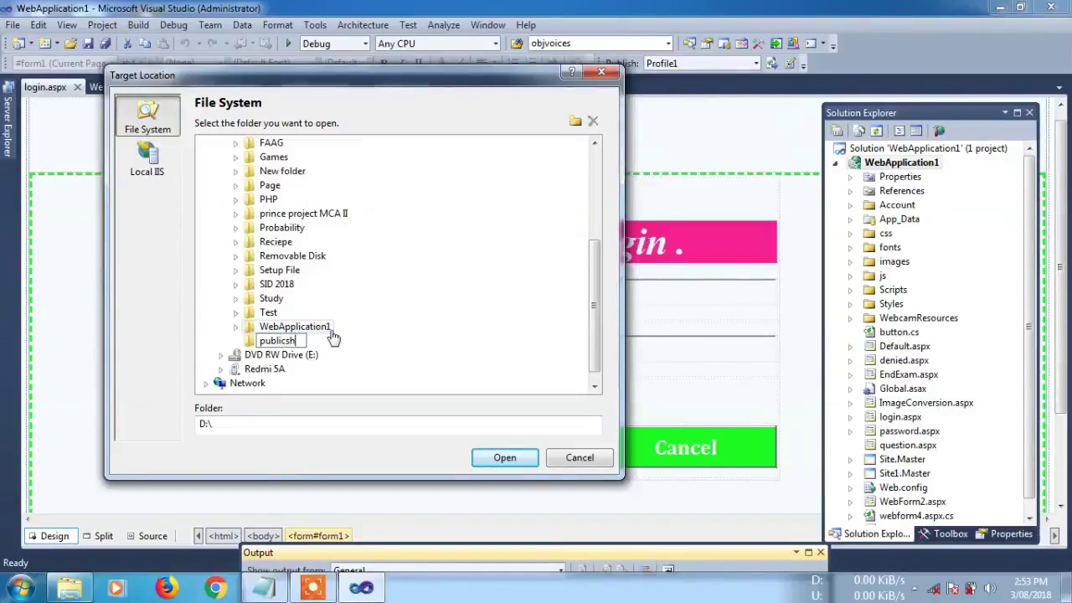
{"action": "key", "text": "ctrl+shift+Left"}
{"action": "type", "text": "publis"}
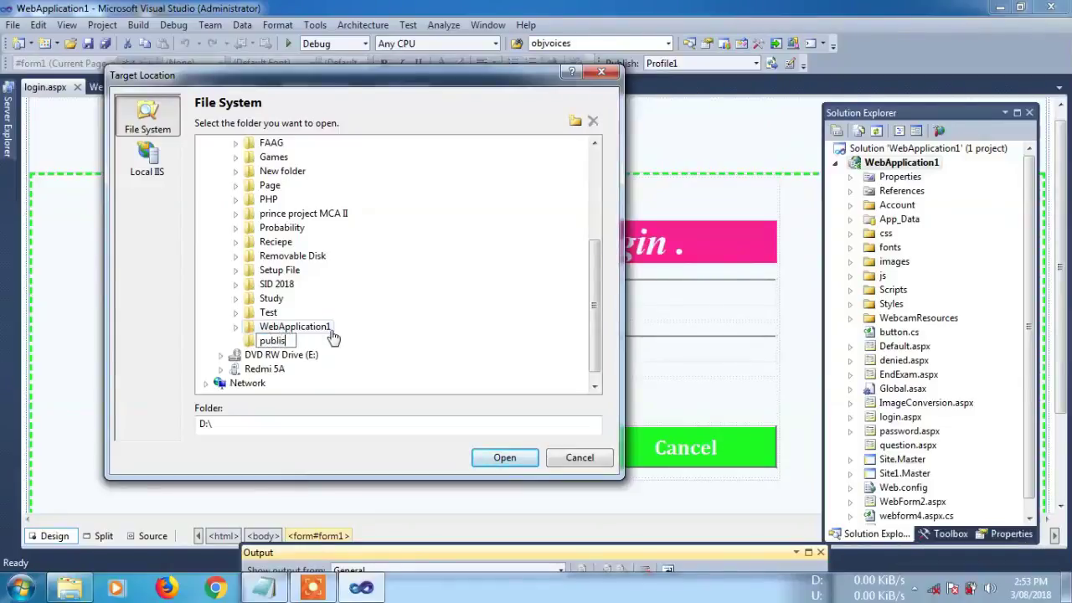
{"action": "key", "text": "Return"}
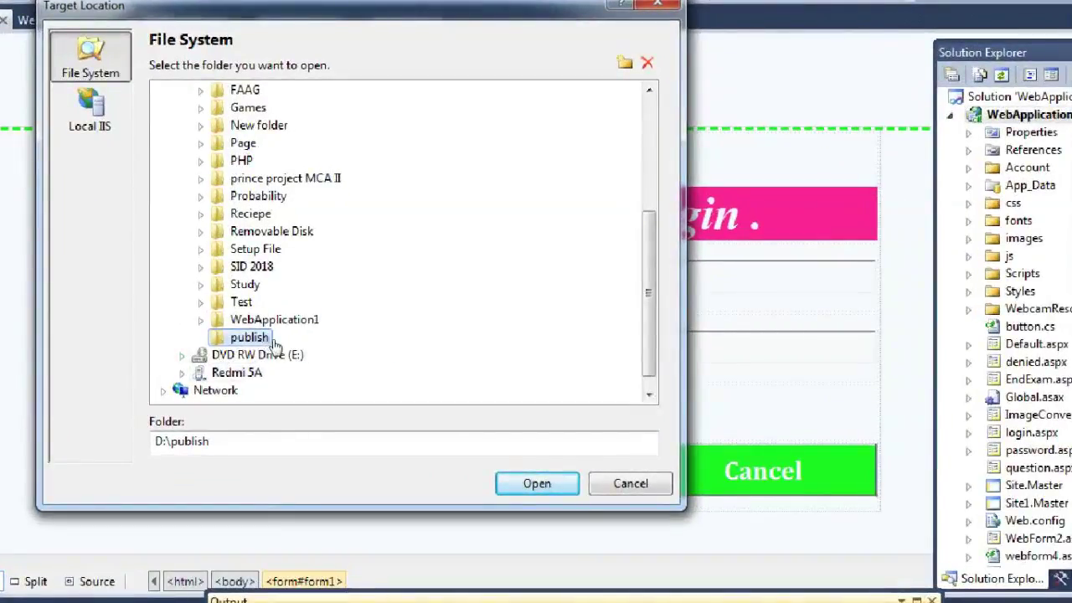
{"action": "left_click", "coordinate": [505, 478]}
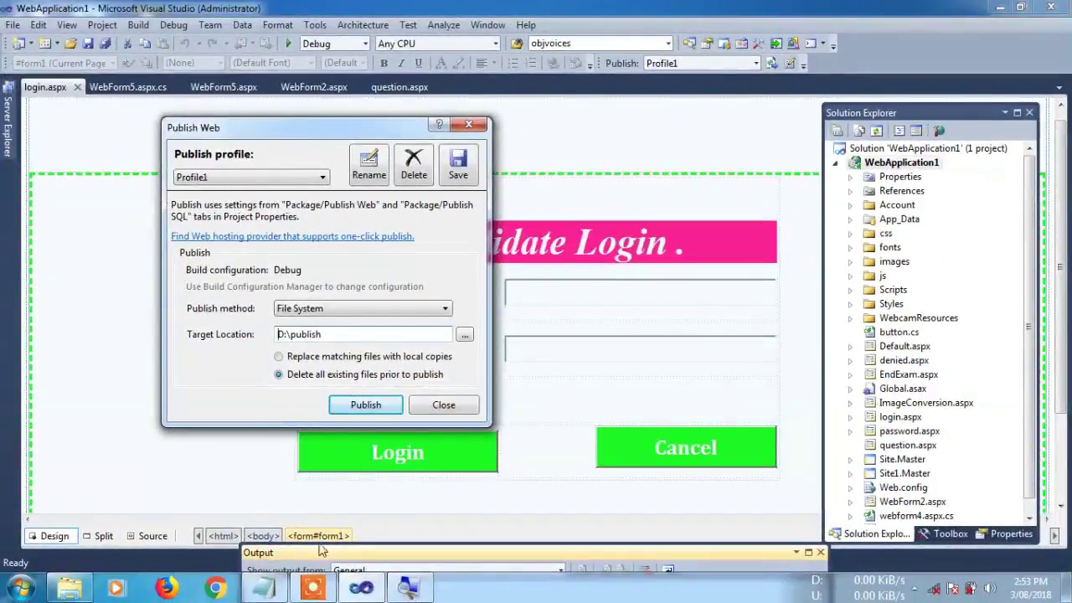
Replace the Notepad text with "i have created folder in d drive in that folder name is publish".
{"action": "left_click", "coordinate": [261, 589]}
{"action": "left_click_drag", "start_coordinate": [651, 444], "coordinate": [302, 431]}
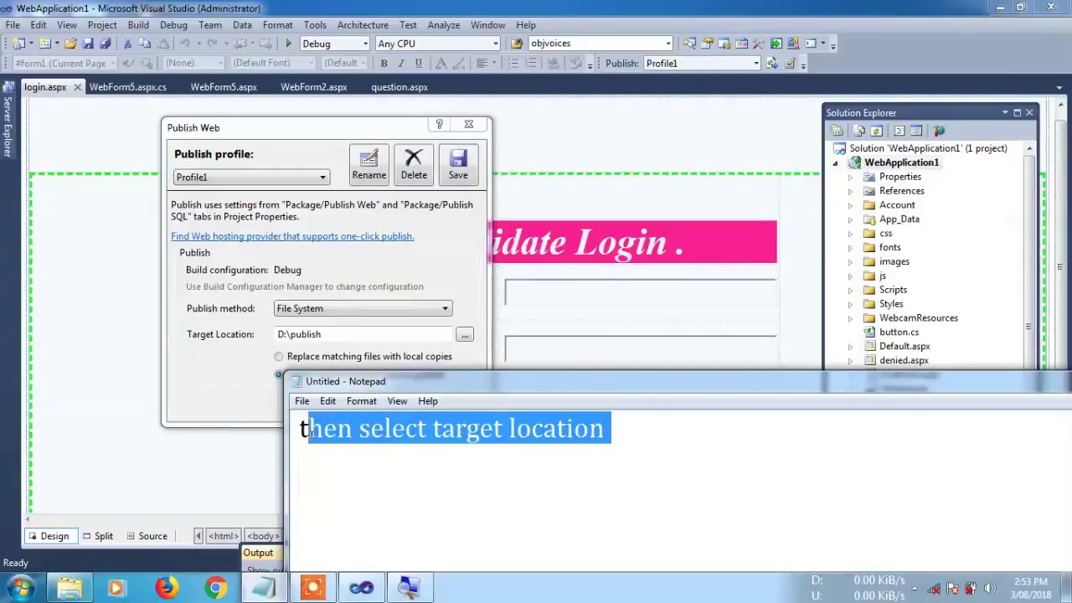
{"action": "type", "text": "ti hav"}
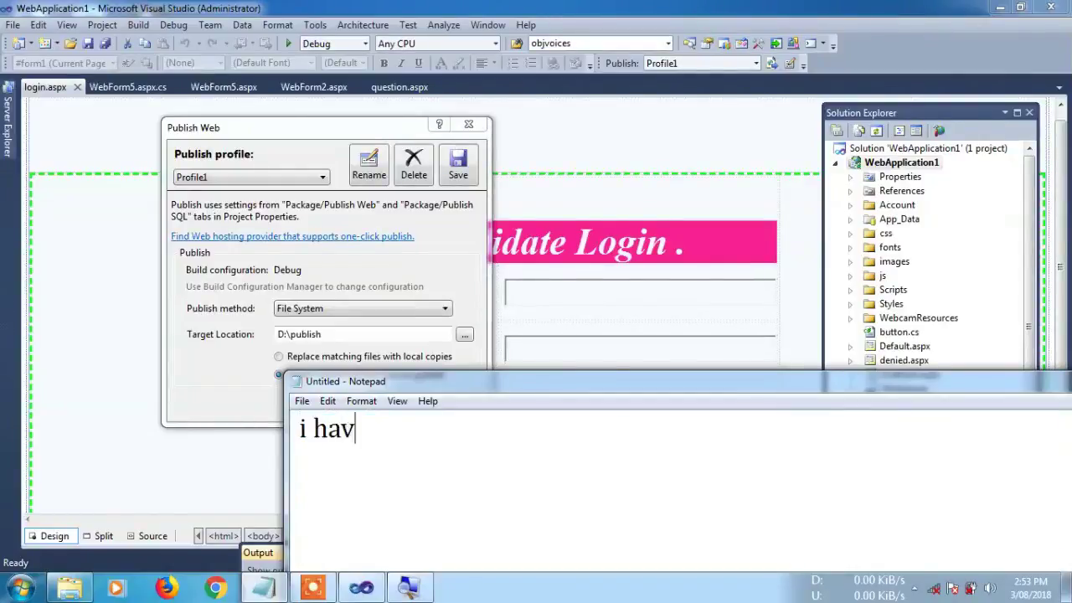
{"action": "type", "text": "e created fol"}
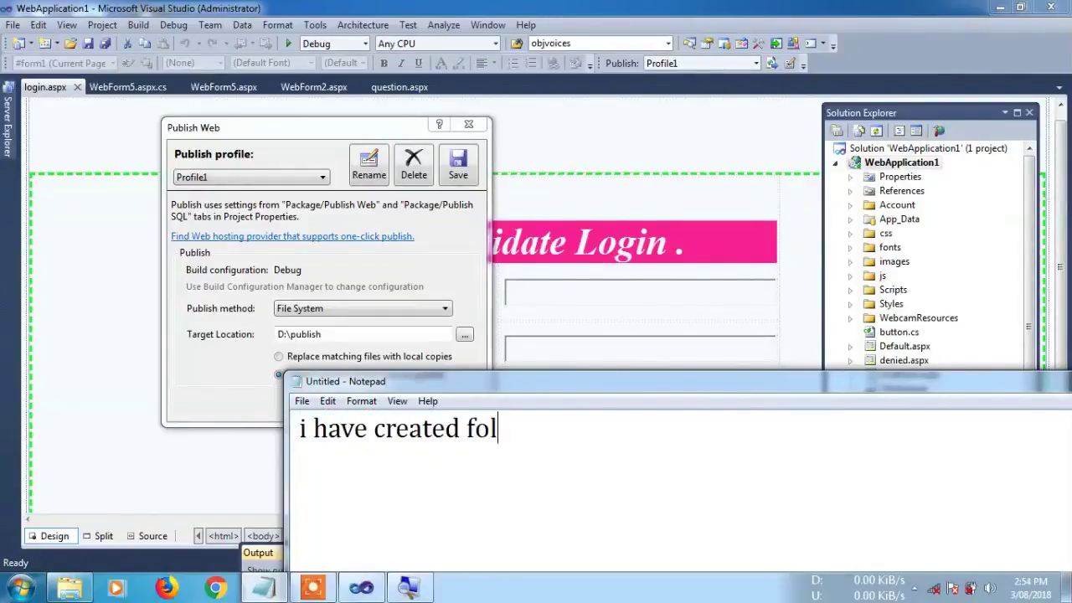
{"action": "type", "text": "der in d drive in"}
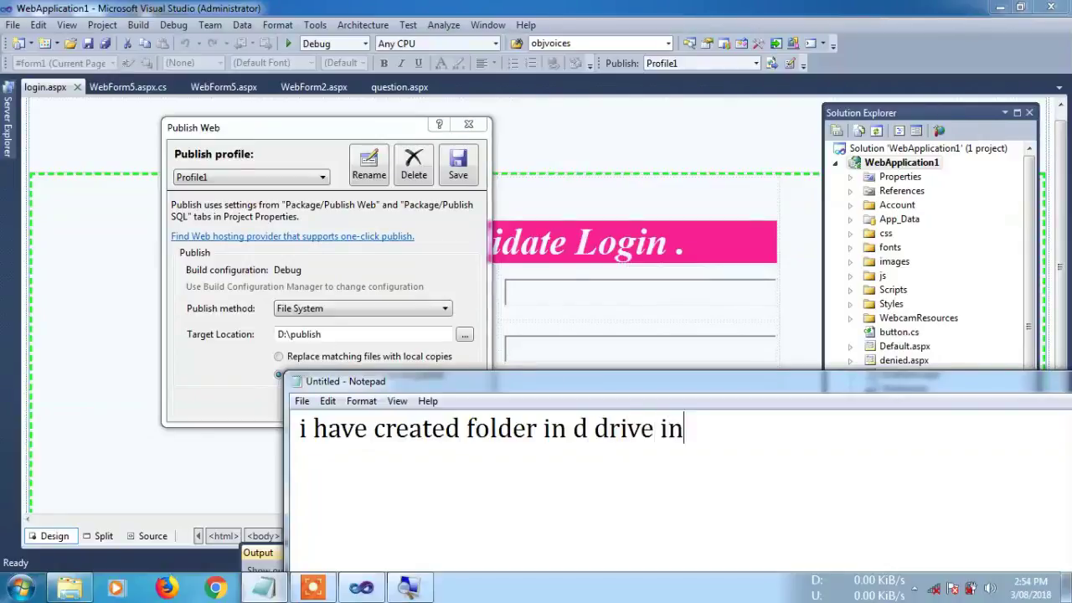
{"action": "type", "text": " that folder name is publish"}
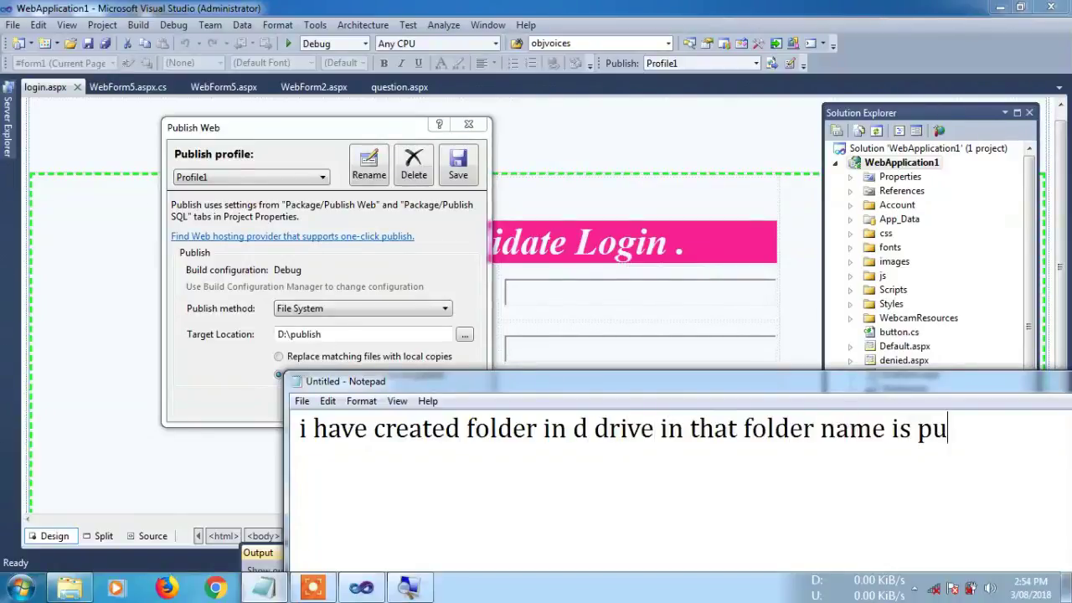
Replace the Notepad text with "remember when u choose folder for publish delete all files from this folder if file already exist".
{"action": "key", "text": "shift+Left"}
{"action": "key", "text": "shift+Left"}
{"action": "key", "text": "ctrl+shift+Left"}
{"action": "key", "text": "ctrl+shift+Left"}
{"action": "key", "text": "ctrl+shift+Left"}
{"action": "key", "text": "ctrl+shift+Left"}
{"action": "key", "text": "ctrl+shift+Left"}
{"action": "key", "text": "ctrl+shift+Left"}
{"action": "key", "text": "ctrl+shift+Left"}
{"action": "key", "text": "ctrl+shift+Left"}
{"action": "key", "text": "ctrl+shift+Left"}
{"action": "key", "text": "ctrl+shift+Left"}
{"action": "key", "text": "ctrl+shift+Left"}
{"action": "key", "text": "ctrl+shift+Left"}
{"action": "key", "text": "ctrl+shift+Left"}
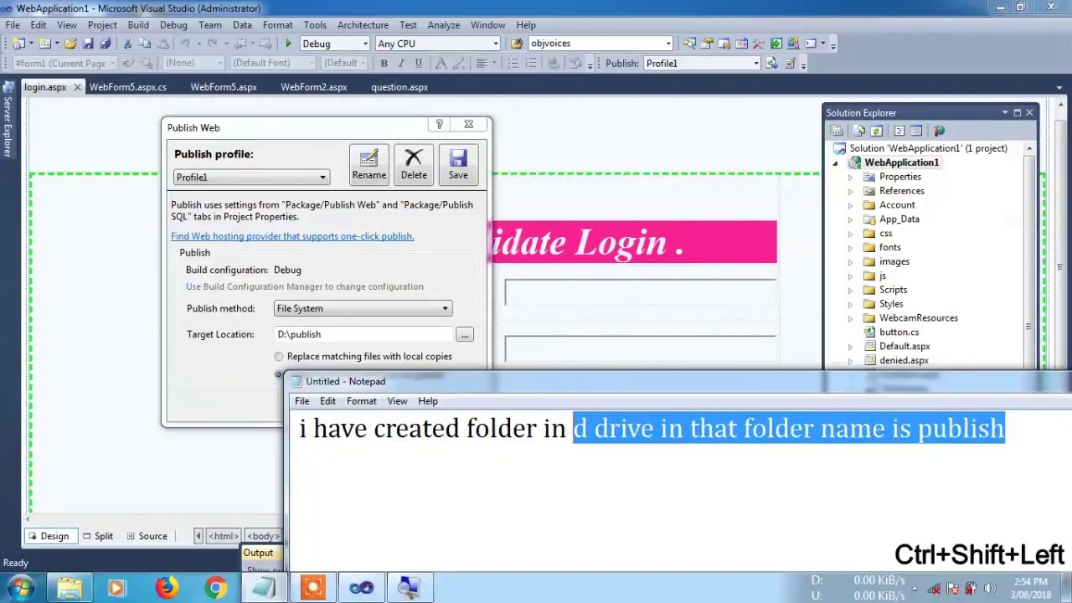
{"action": "key", "text": "BackSpace"}
{"action": "type", "text": "remember when u ch"}
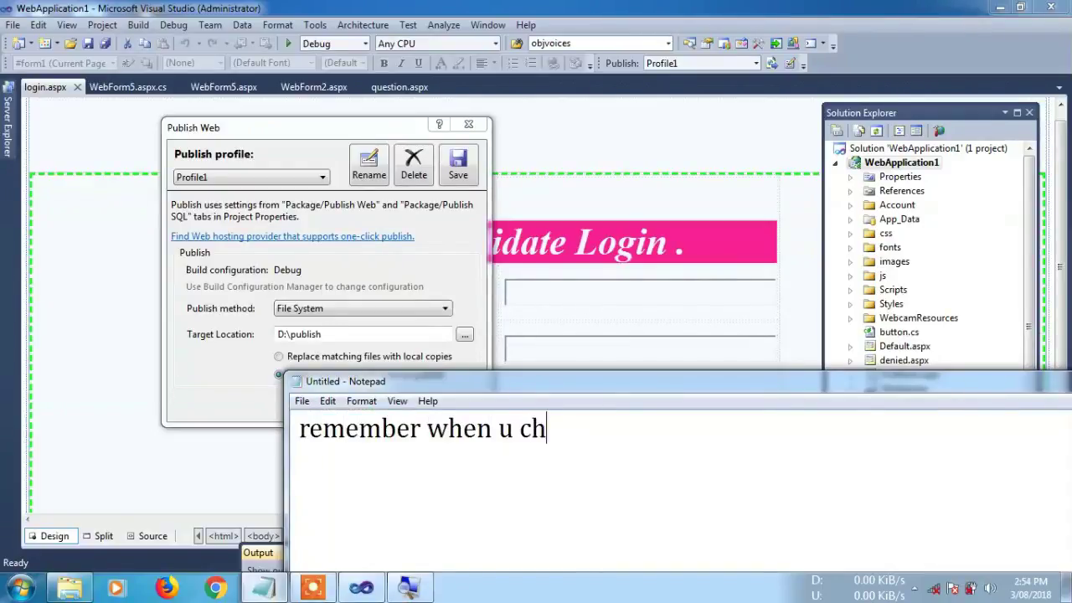
{"action": "type", "text": "oose  folder for publish delet"}
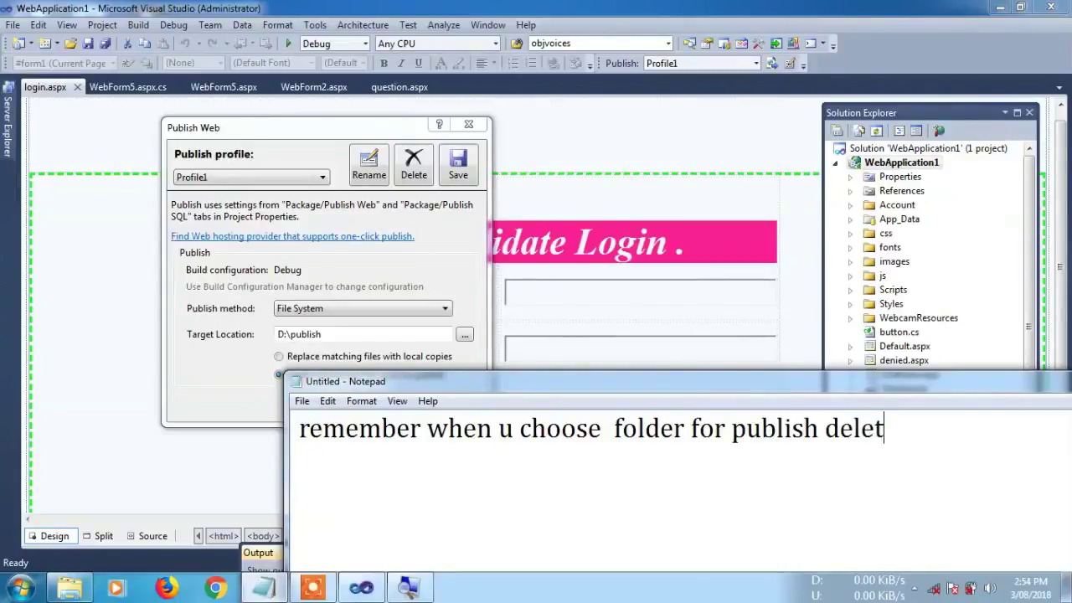
{"action": "type", "text": "e all files from "}
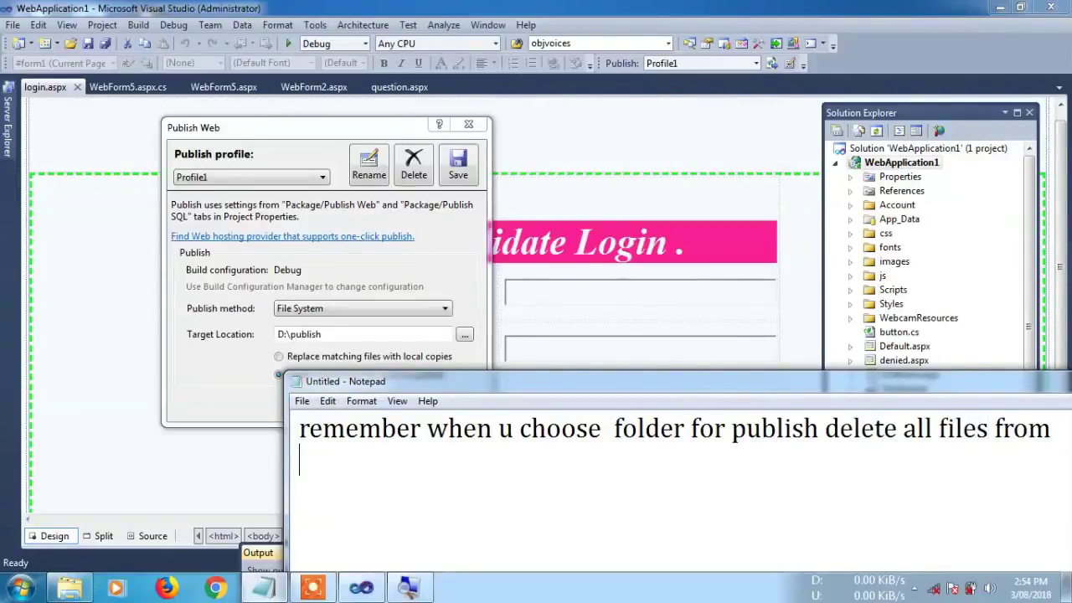
{"action": "type", "text": "this folder if"}
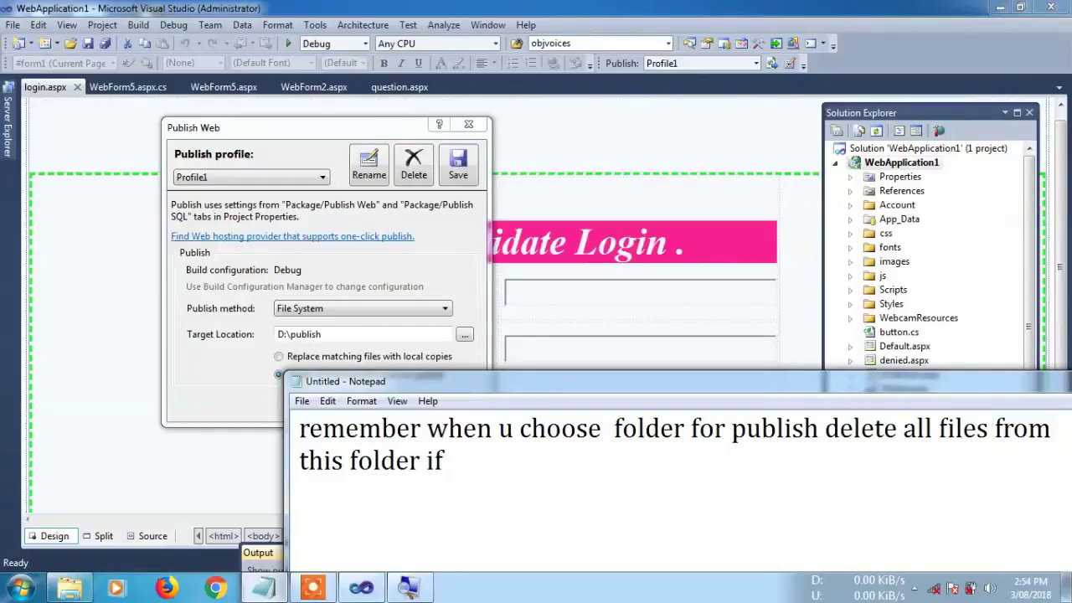
{"action": "type", "text": " file already exis"}
{"action": "key", "text": "BackSpace"}
{"action": "type", "text": "ist"}
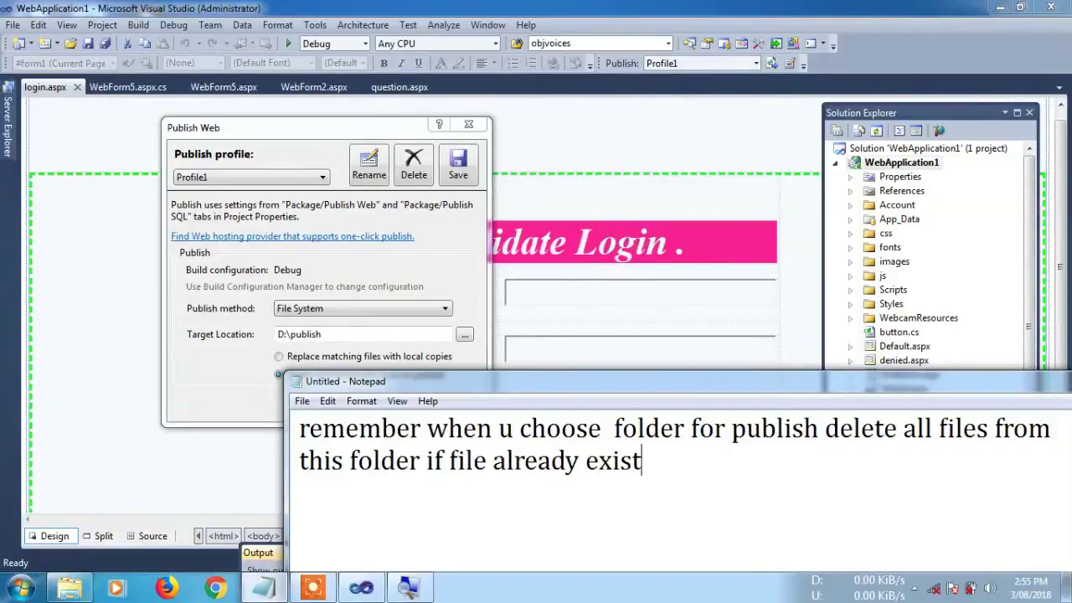
Add the line "because if u directly publish your project in that folder" to the Notepad text.
{"action": "key", "text": "Return"}
{"action": "type", "text": "because if u directly pu"}
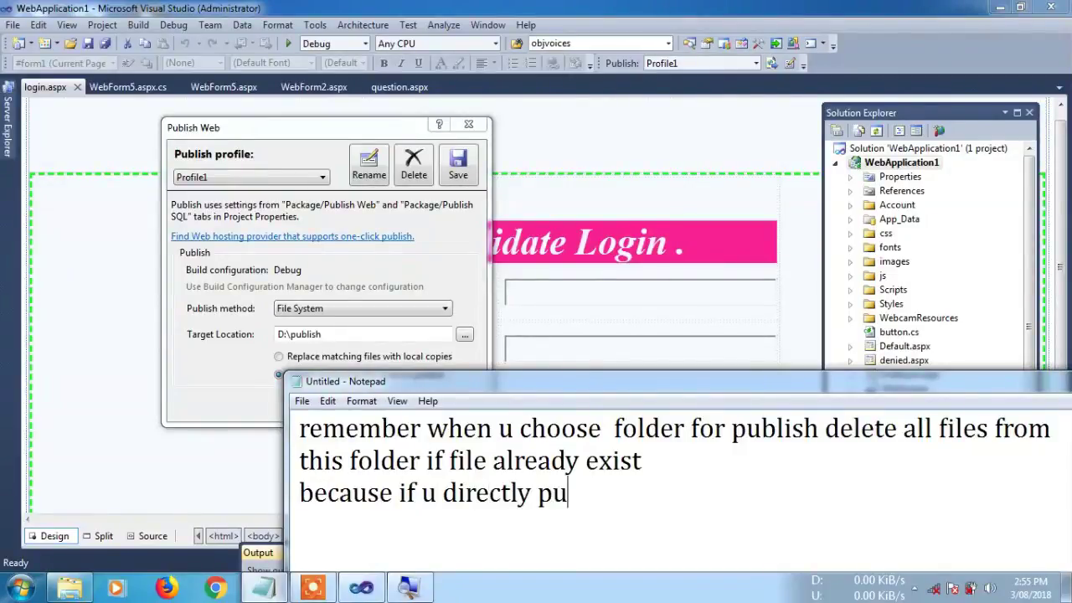
{"action": "type", "text": "blish your pr"}
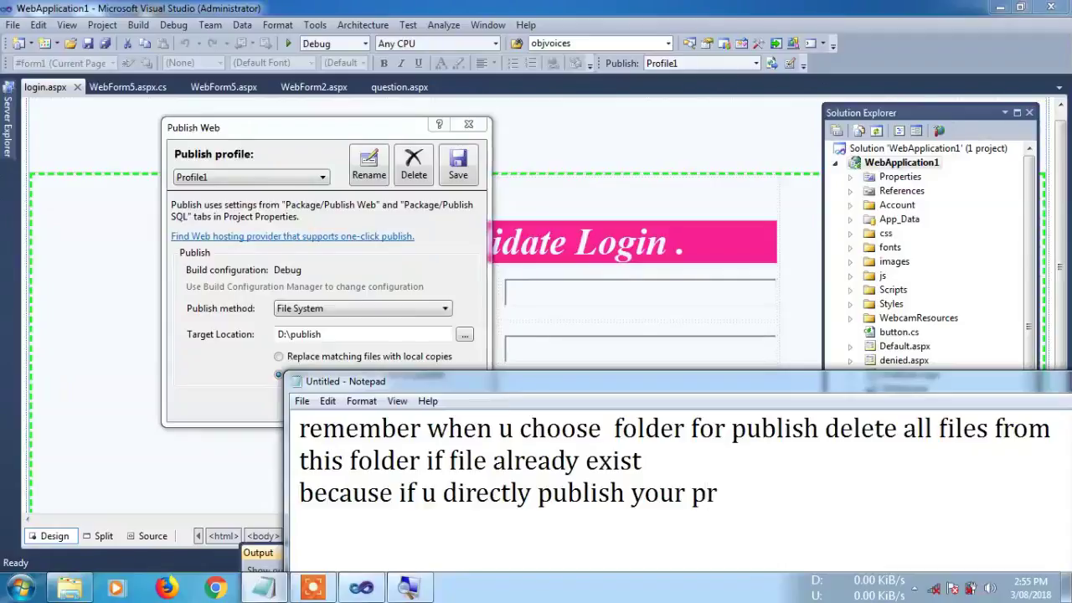
{"action": "type", "text": "oject in that folder"}
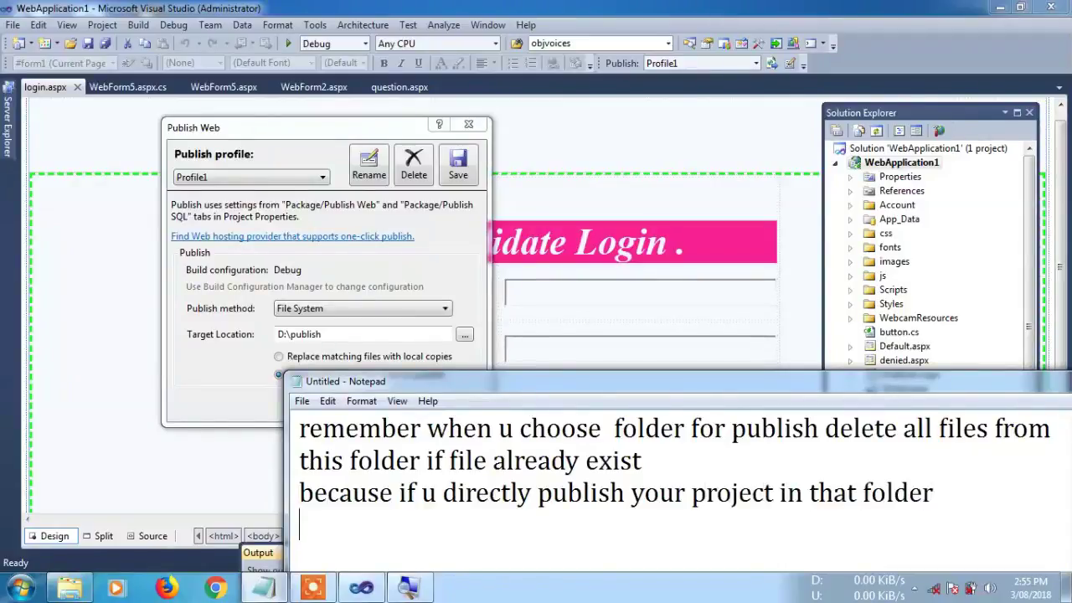
Replace the Notepad text with "then existed file automaticalyy deleted".
{"action": "key", "text": "ctrl+a"}
{"action": "key", "text": "Delete"}
{"action": "type", "text": "then existed file automatic"}
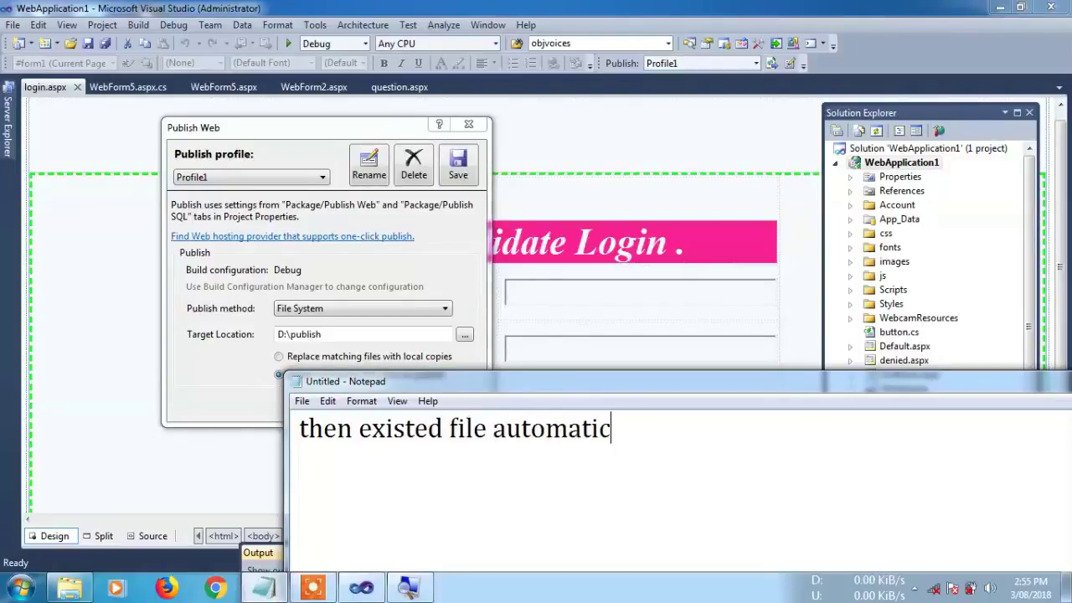
{"action": "type", "text": "alyy deleted"}
Replace the Notepad text with "so i suggest select folder those who already empty".
{"action": "key", "text": "ctrl+shift+Left"}
{"action": "key", "text": "ctrl+shift+Left"}
{"action": "key", "text": "ctrl+shift+Left"}
{"action": "key", "text": "ctrl+shift+Left"}
{"action": "key", "text": "ctrl+shift+Left"}
{"action": "key", "text": "BackSpace"}
{"action": "type", "text": "so i suggest "}
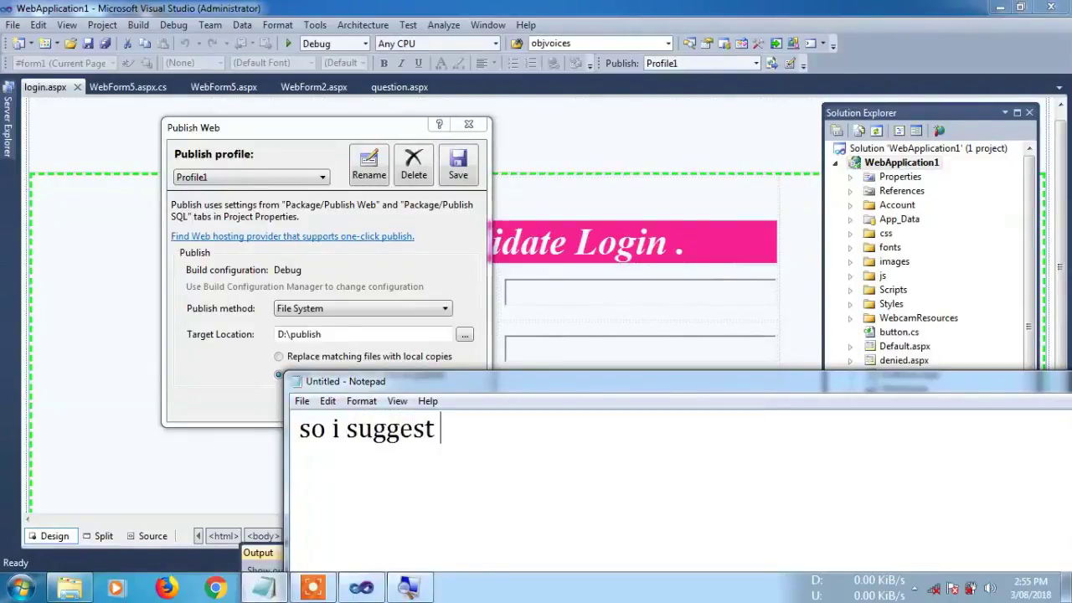
{"action": "type", "text": "select folder "}
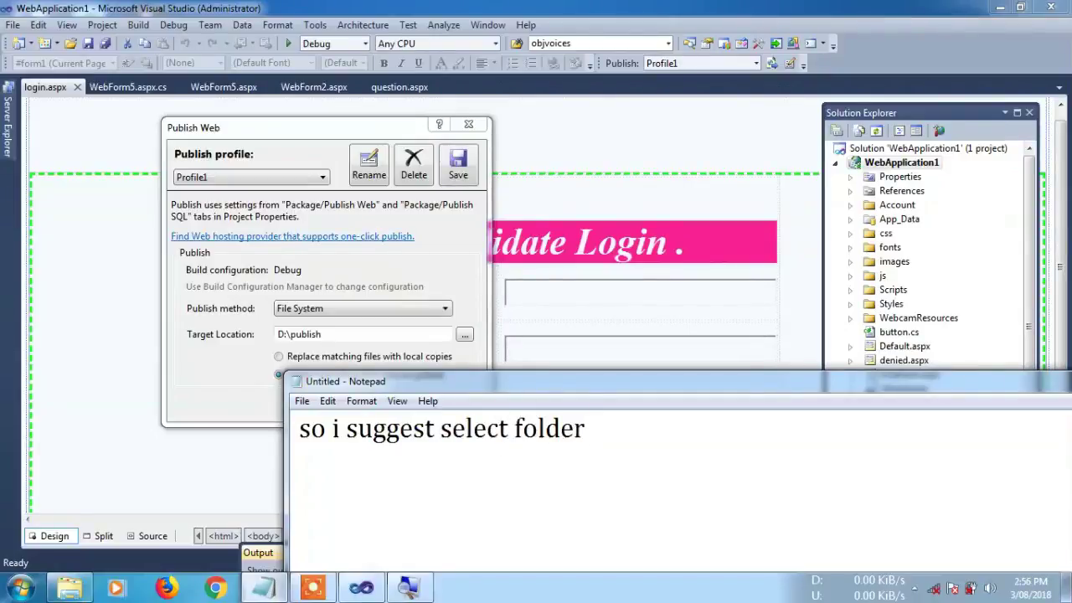
{"action": "type", "text": "those who already "}
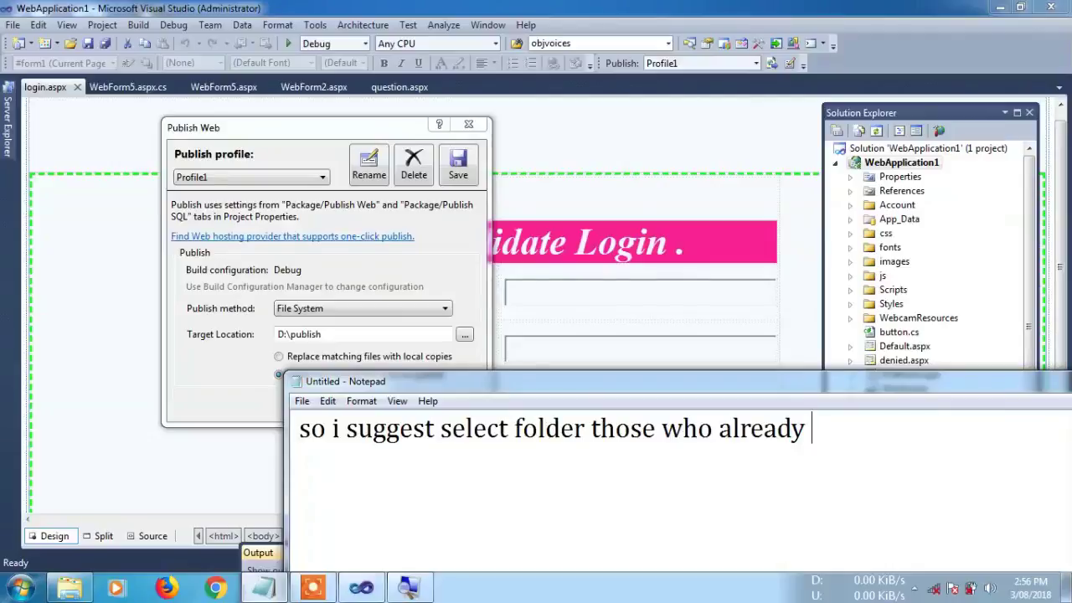
{"action": "type", "text": "empty"}
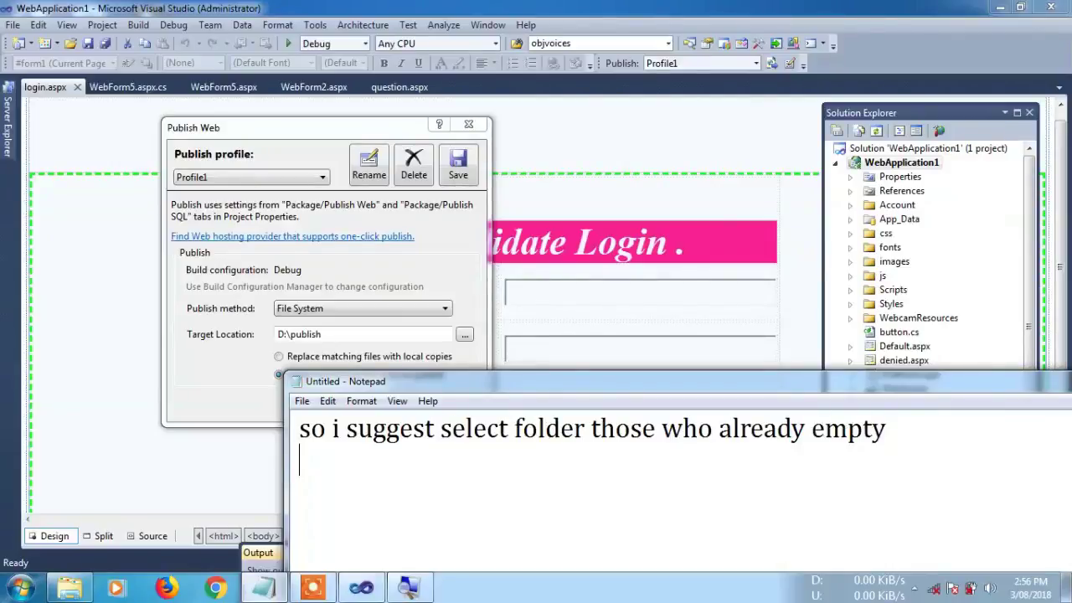
Replace the Notepad text with "i selected folder then select publish methos = file system".
{"action": "key", "text": "ctrl+a"}
{"action": "key", "text": "BackSpace"}
{"action": "type", "text": "i sele"}
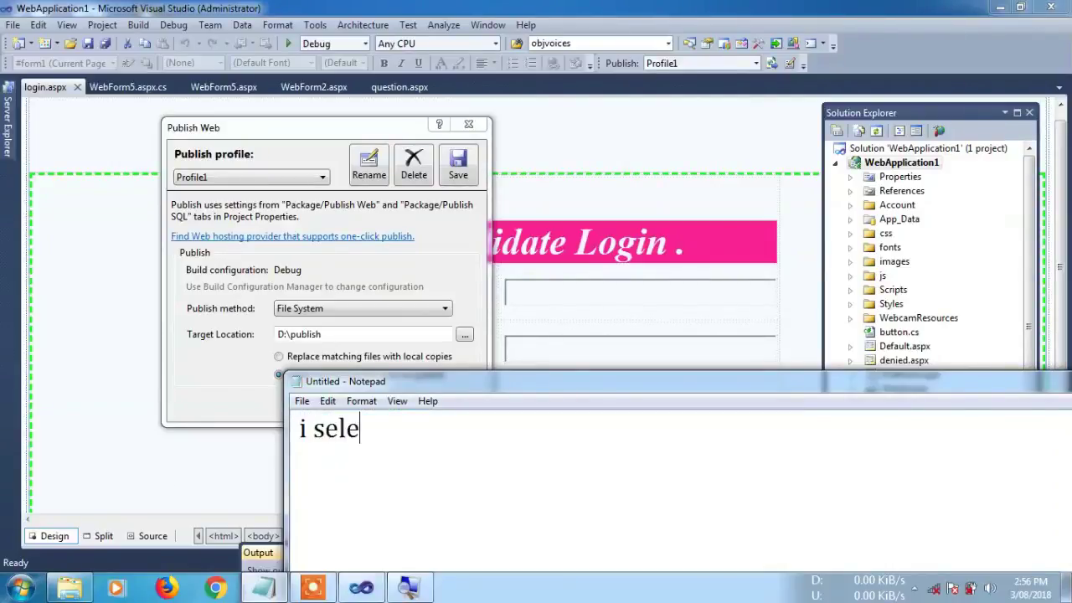
{"action": "type", "text": "cted folder then select pulbis"}
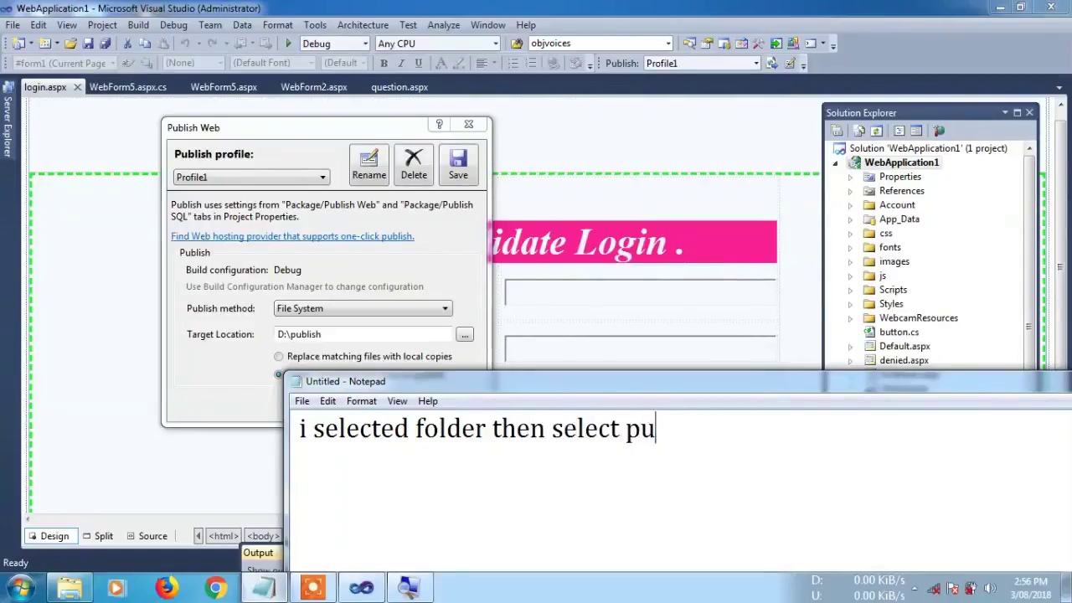
{"action": "key", "text": "ctrl+Left"}
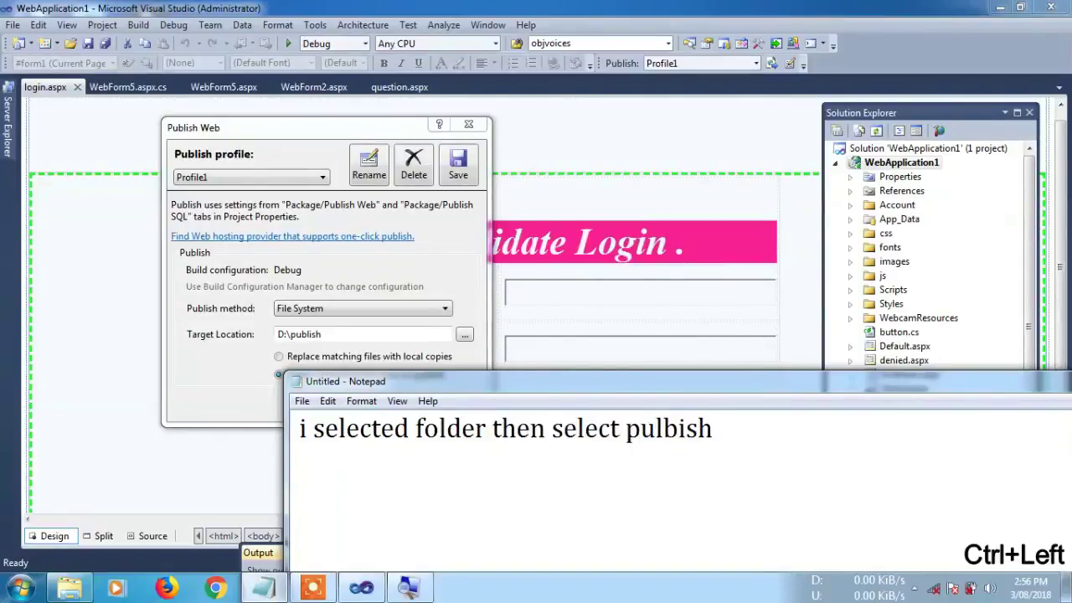
{"action": "key", "text": "ctrl+shift+Right"}
{"action": "key", "text": "BackSpace"}
{"action": "type", "text": "publish meth"}
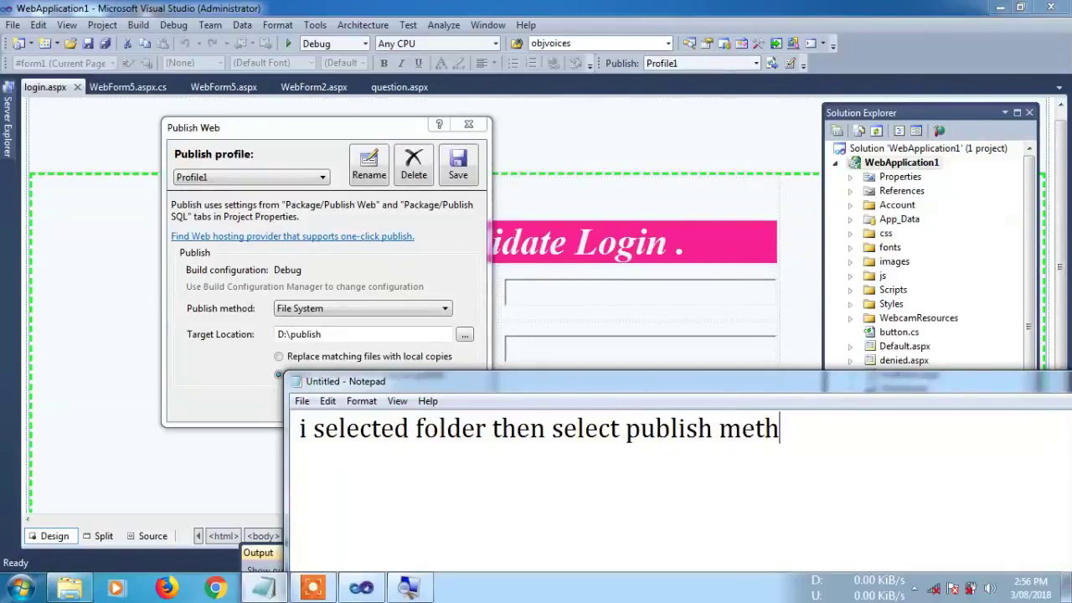
{"action": "type", "text": "os = file sysy"}
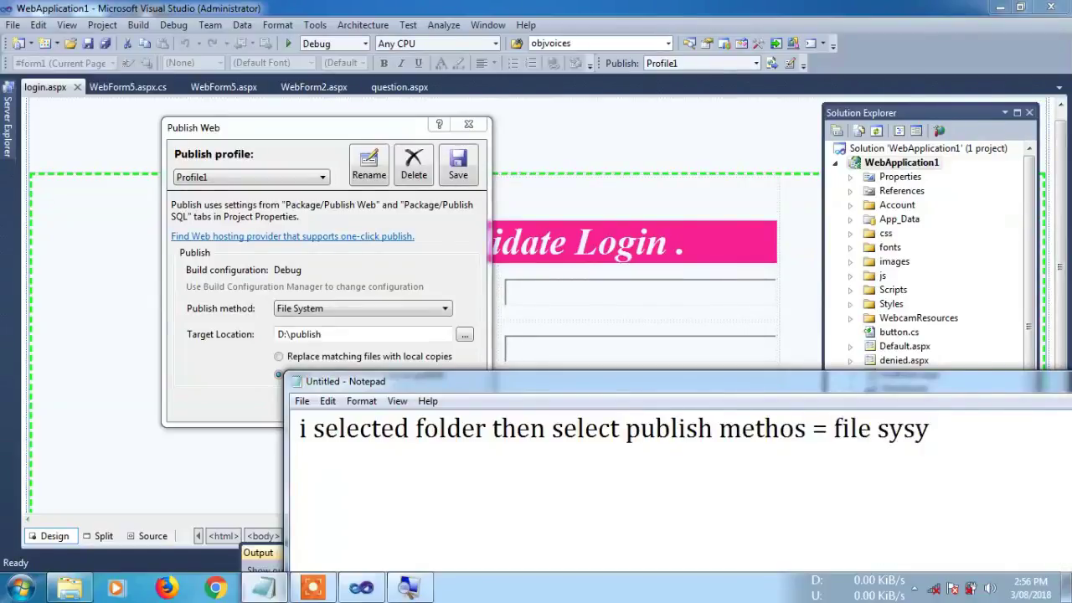
{"action": "key", "text": "BackSpace"}
{"action": "type", "text": "tem"}
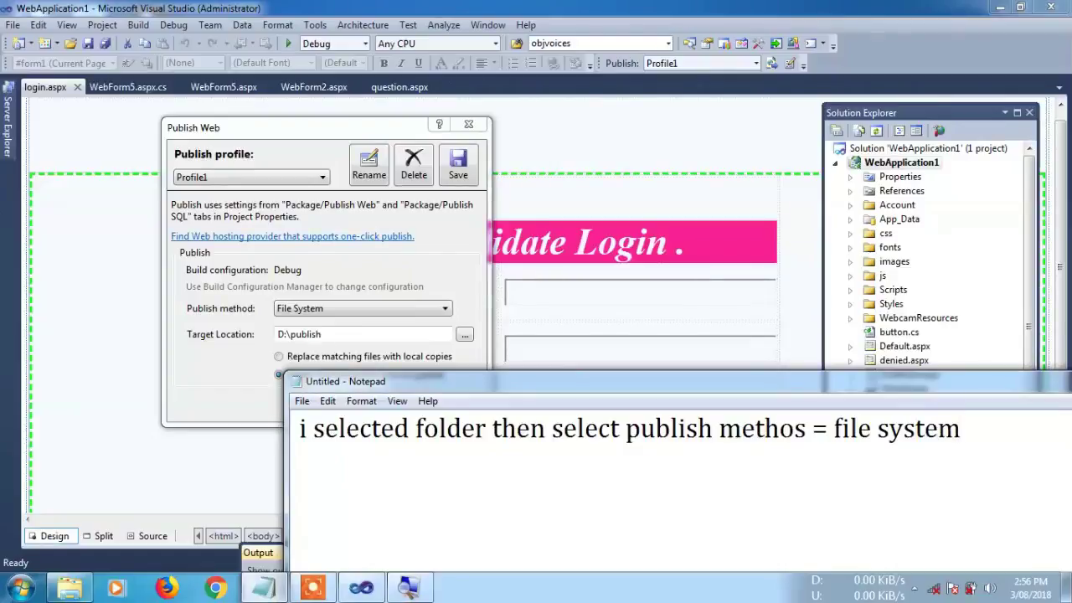
Choose File System as the publish method in Visual Studio, and add the line "then publish" to the Notepad text.
{"action": "left_click", "coordinate": [323, 307]}
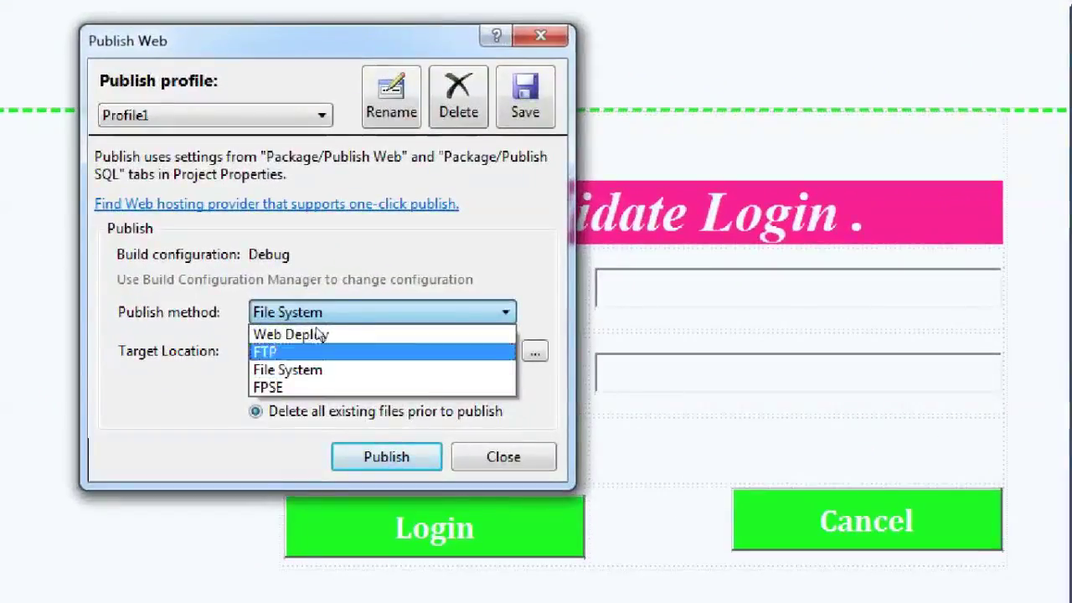
{"action": "left_click", "coordinate": [311, 370]}
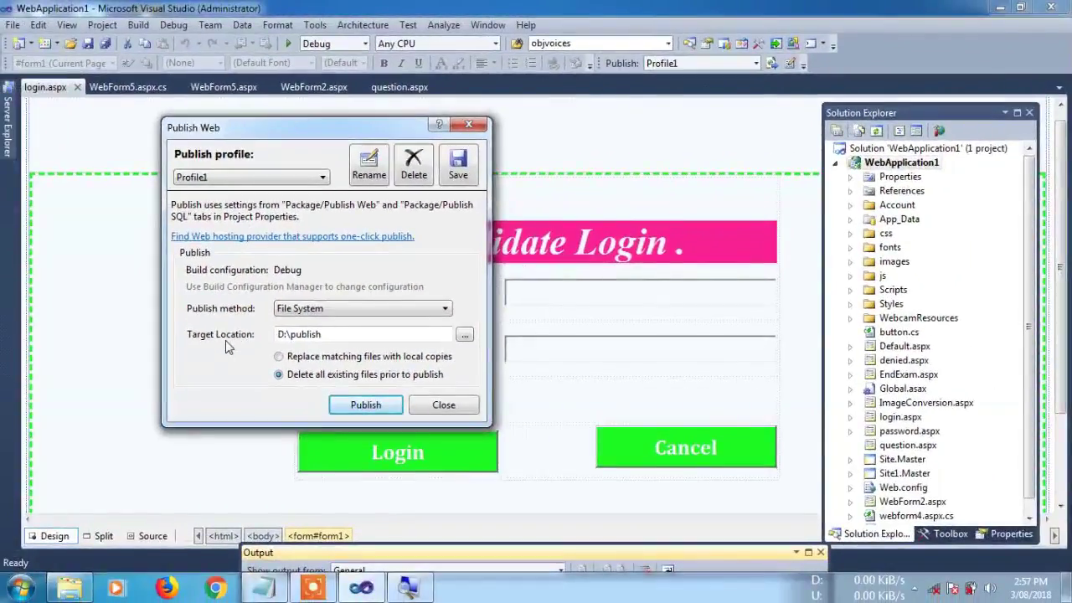
{"action": "left_click", "coordinate": [264, 588]}
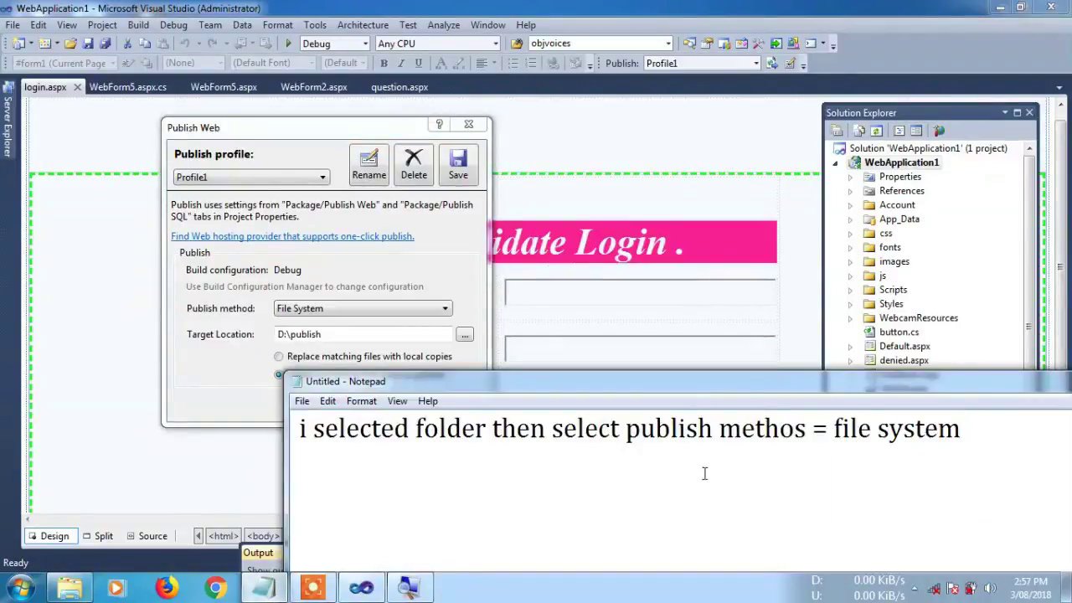
{"action": "type", "text": "en "}
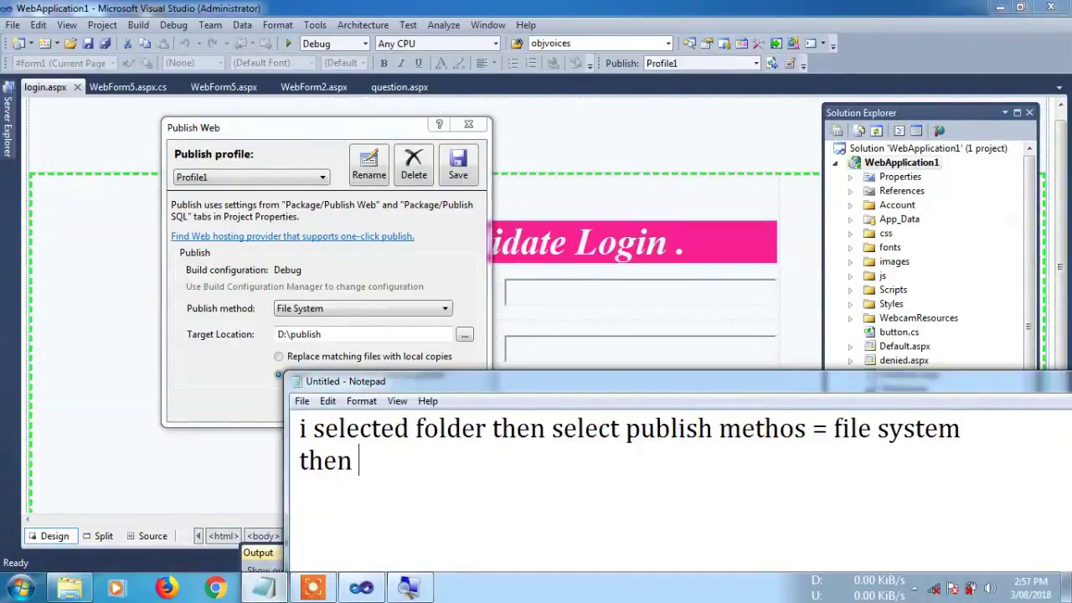
{"action": "type", "text": "publish"}
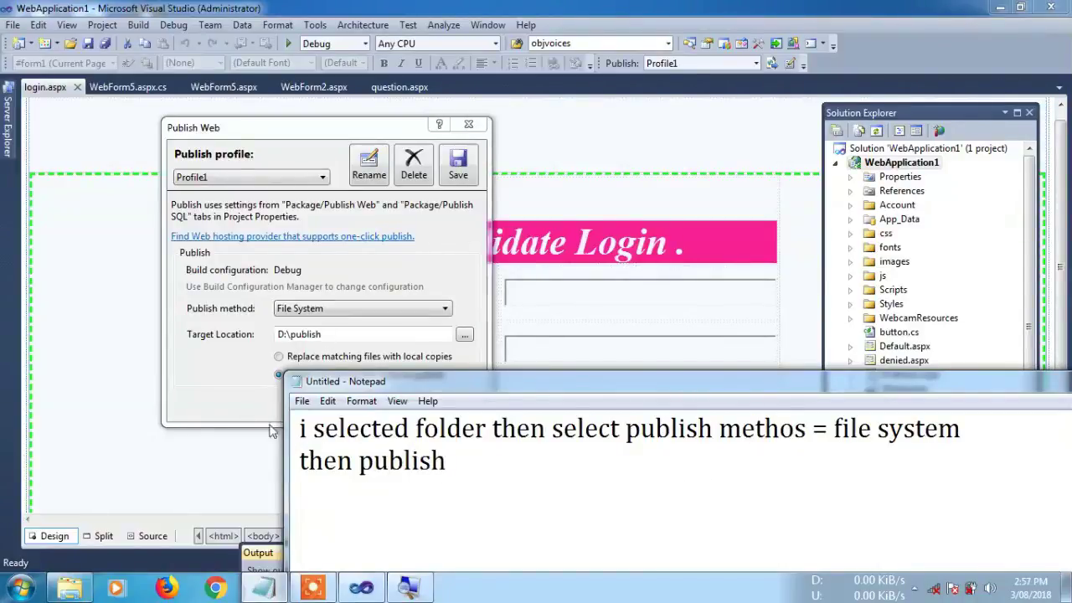
Publish the project to D:\publish in Visual Studio and move the floating Output window higher to show the publish log.
{"action": "left_click", "coordinate": [226, 401]}
{"action": "left_click", "coordinate": [366, 405]}
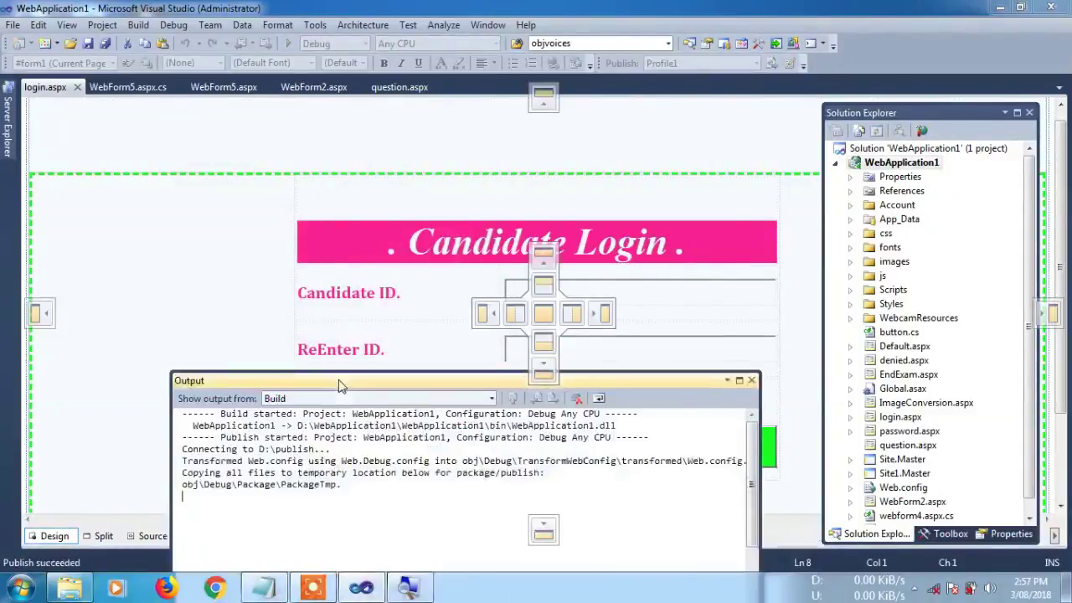
{"action": "left_click_drag", "start_coordinate": [292, 520], "coordinate": [182, 441]}
Replace the Notepad text with "project published".
{"action": "key", "text": "alt+Tab"}
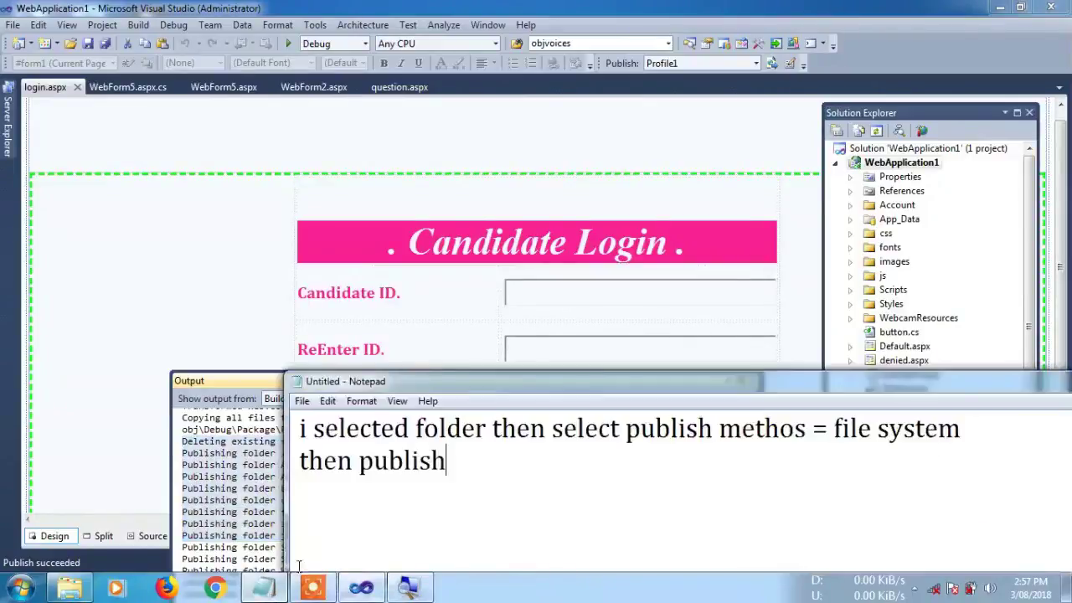
{"action": "left_click_drag", "start_coordinate": [479, 491], "coordinate": [301, 429]}
{"action": "key", "text": "BackSpace"}
{"action": "type", "text": "project published"}
Replace the Notepad text with "you can see in folder".
{"action": "key", "text": "ctrl+shift+Left"}
{"action": "key", "text": "ctrl+shift+Left"}
{"action": "key", "text": "BackSpace"}
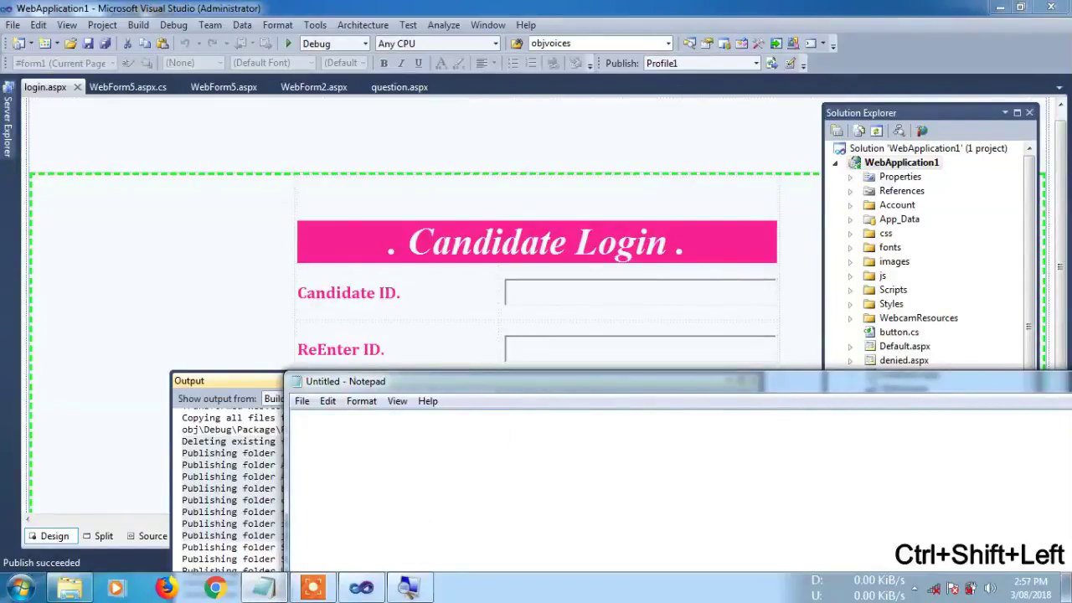
{"action": "type", "text": "you can see in folder"}
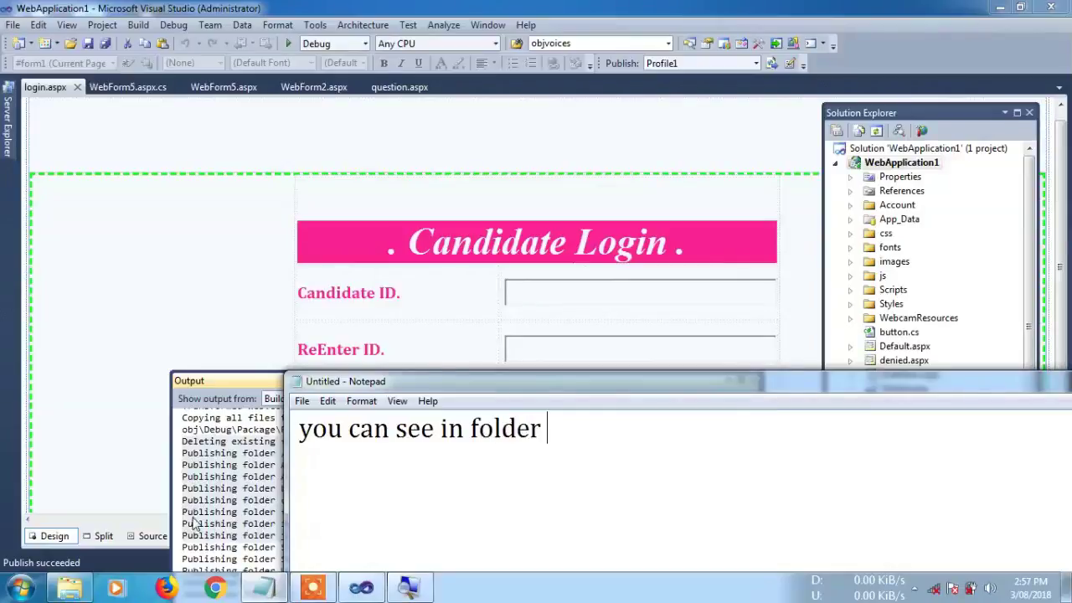
Open the publish folder on Local Disk (D:) in Windows Explorer and select all its files and folders.
{"action": "left_click", "coordinate": [69, 588]}
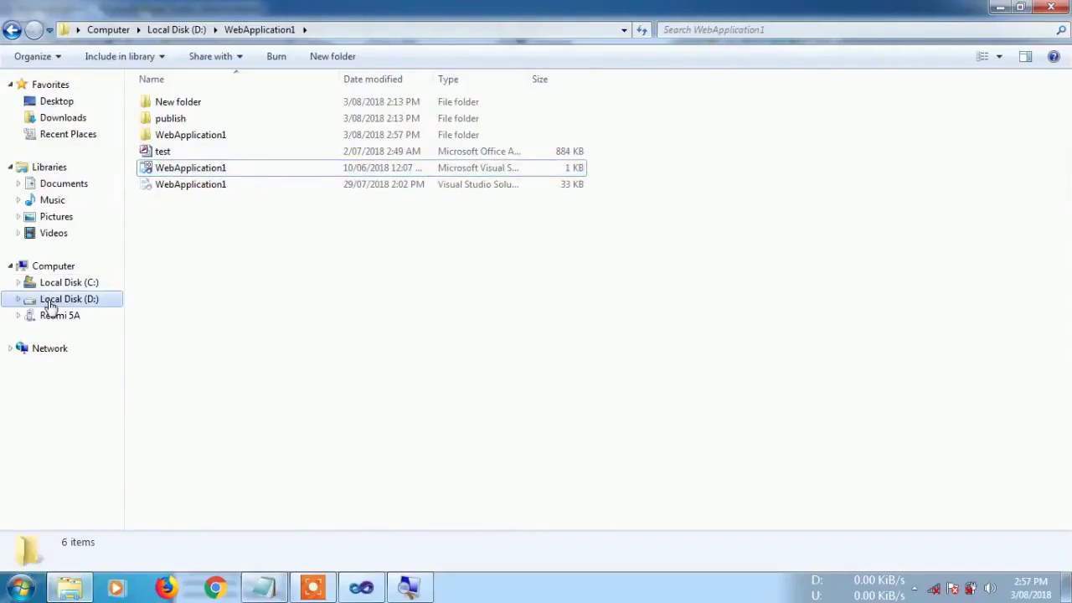
{"action": "left_click", "coordinate": [49, 307]}
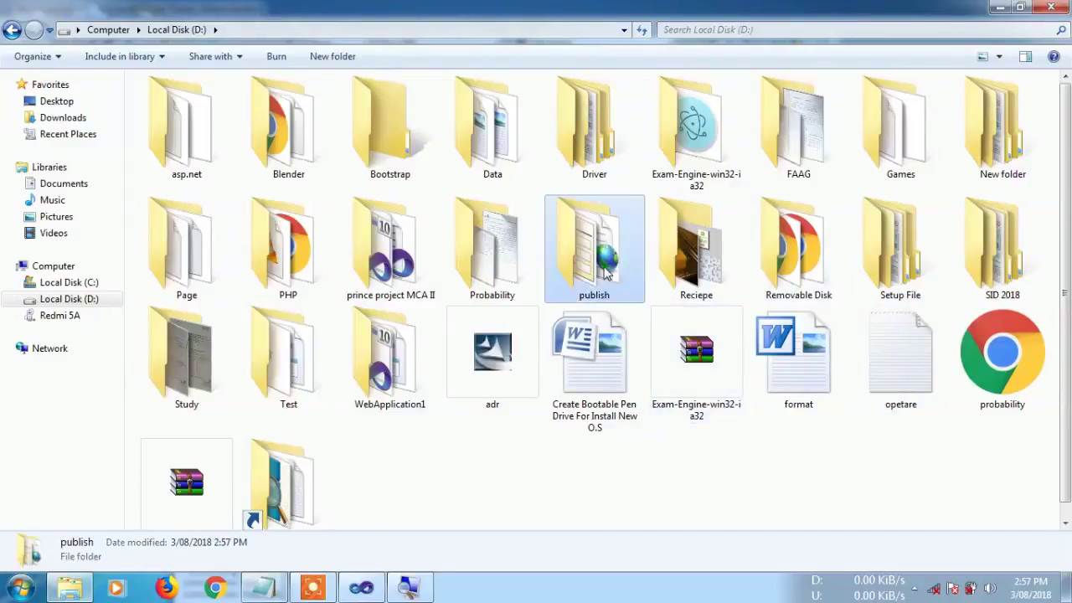
{"action": "double_click", "coordinate": [608, 272]}
{"action": "left_click_drag", "start_coordinate": [467, 493], "coordinate": [264, 104]}
Replace the Notepad text with "yes project is published".
{"action": "left_click", "coordinate": [266, 590]}
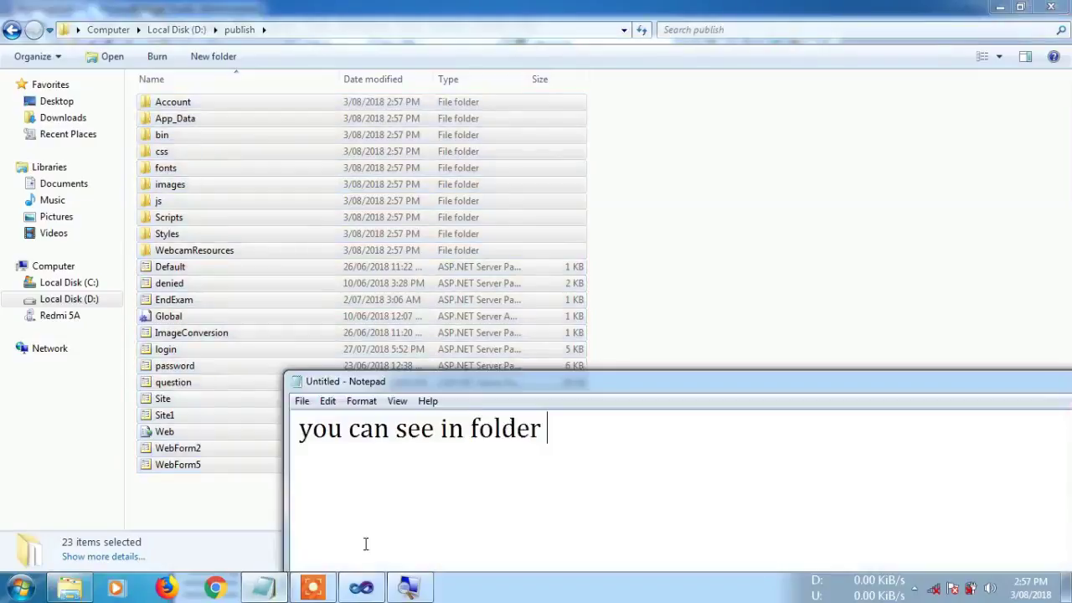
{"action": "left_click_drag", "start_coordinate": [567, 442], "coordinate": [295, 433]}
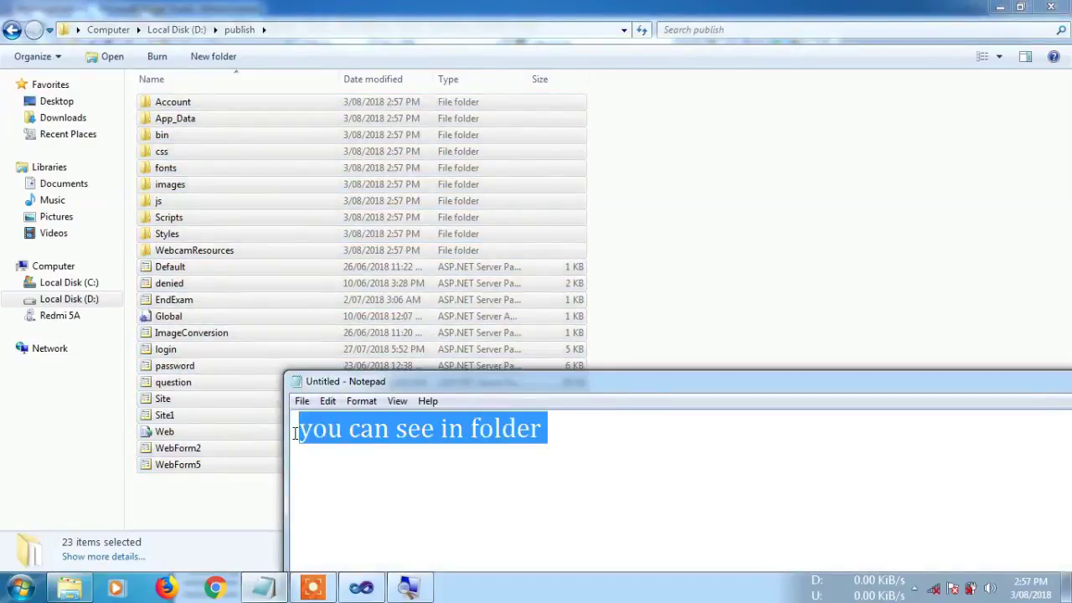
{"action": "key", "text": "BackSpace"}
{"action": "type", "text": "yes project is published"}
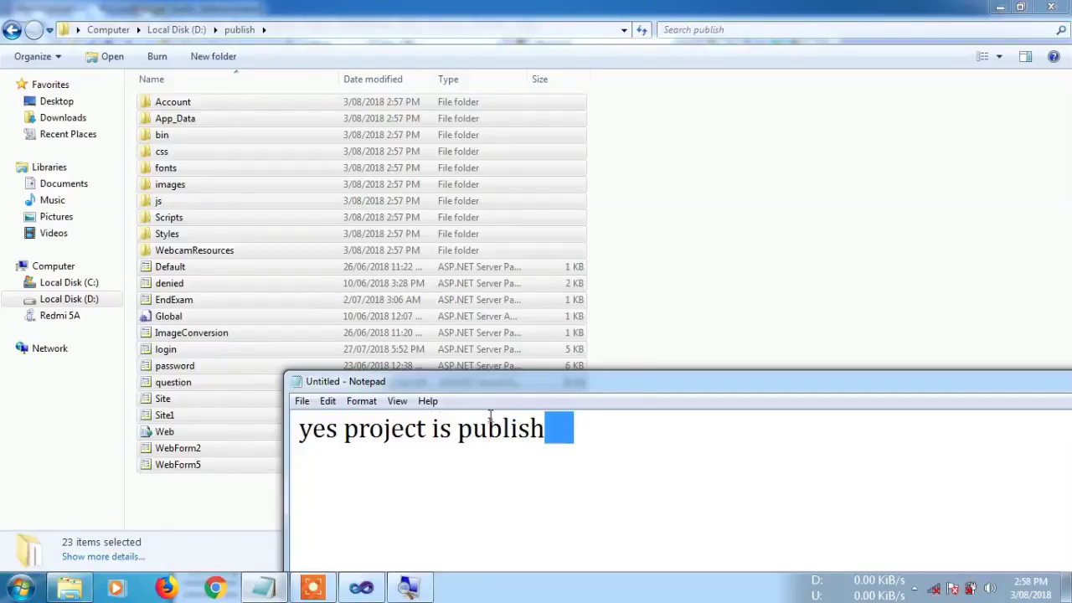
Replace the Notepad text with "now open IIS server".
{"action": "key", "text": "ctrl+a"}
{"action": "type", "text": "now open IIS server"}
Replace the Notepad text with "open run windows by pressing windows + R" and start a new line.
{"action": "key", "text": "ctrl+shift+Left"}
{"action": "key", "text": "BackSpace"}
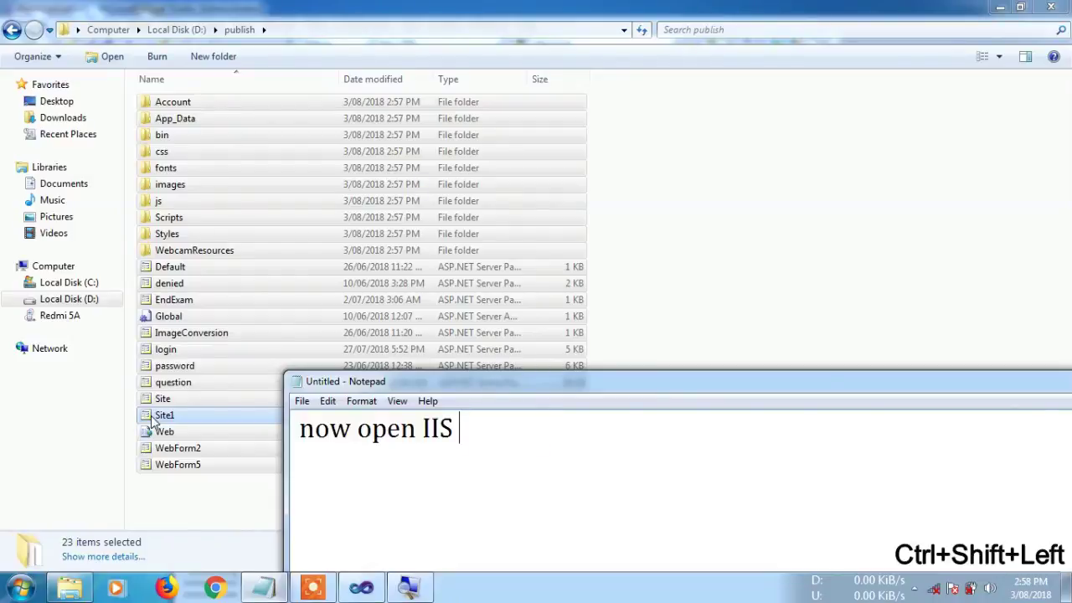
{"action": "key", "text": "ctrl+shift+Left"}
{"action": "key", "text": "ctrl+shift+Left"}
{"action": "key", "text": "ctrl+shift+Left"}
{"action": "key", "text": "BackSpace"}
{"action": "type", "text": "open run w"}
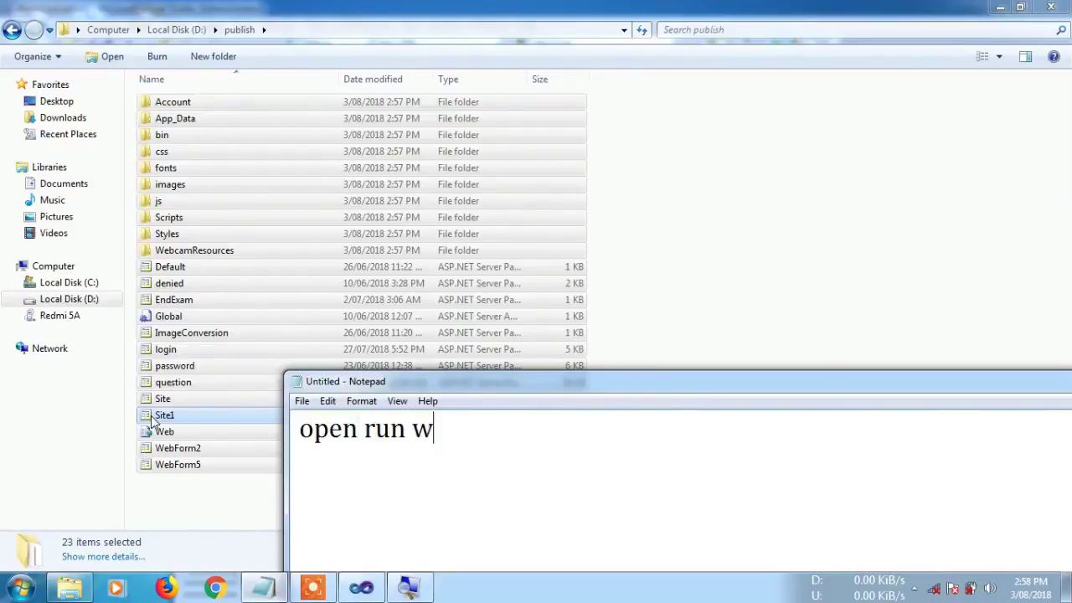
{"action": "type", "text": "indows by pressing "}
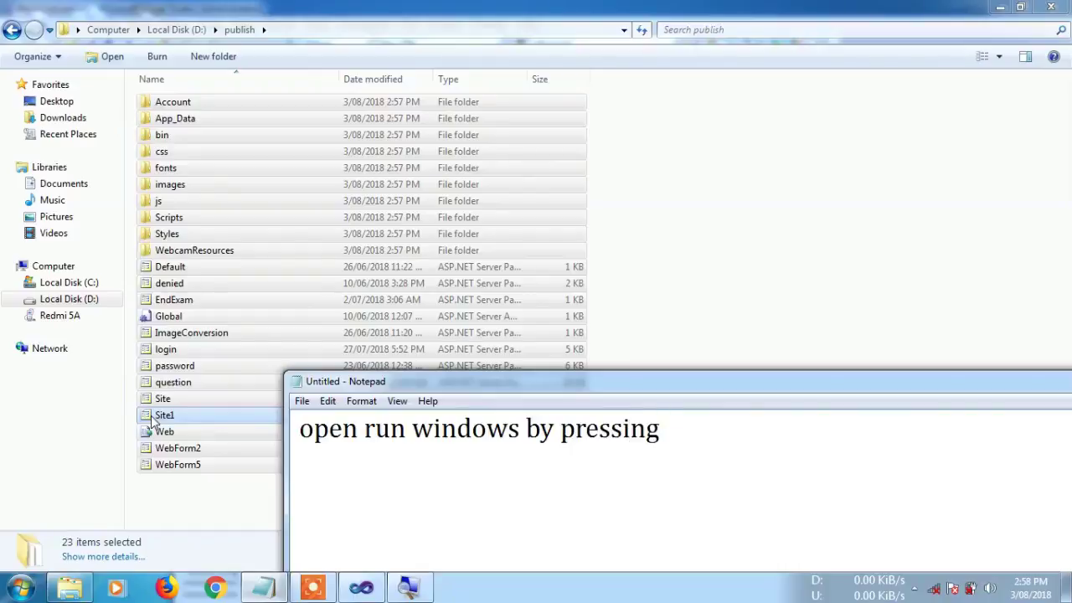
{"action": "type", "text": "windows + R"}
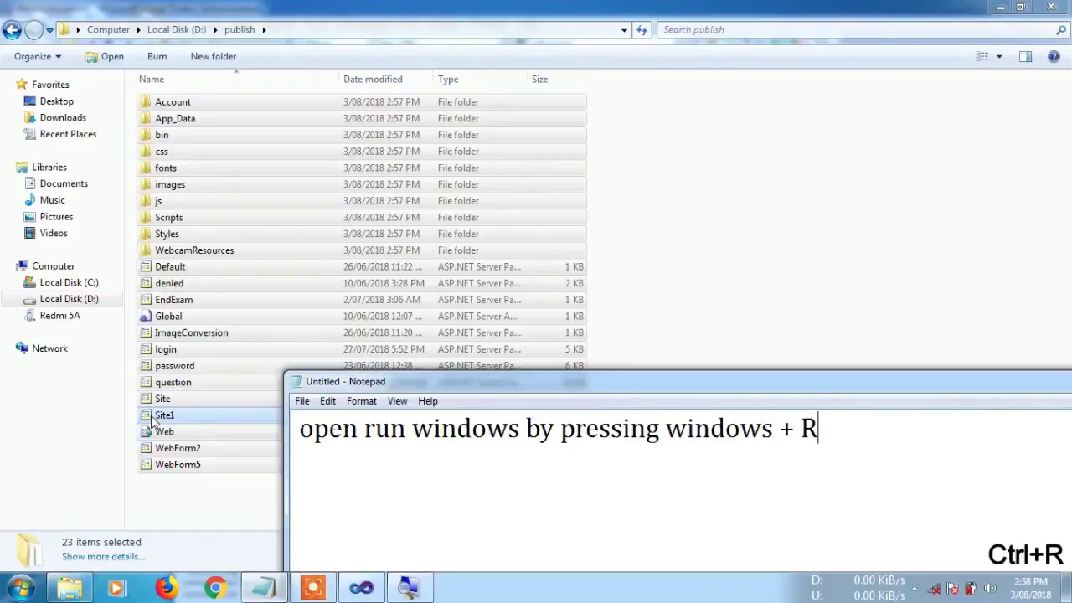
{"action": "key", "text": "Return"}
Open the Windows Run dialog and add the line "type inetmgr and hit enter" to the Notepad note.
{"action": "key", "text": "super+r"}
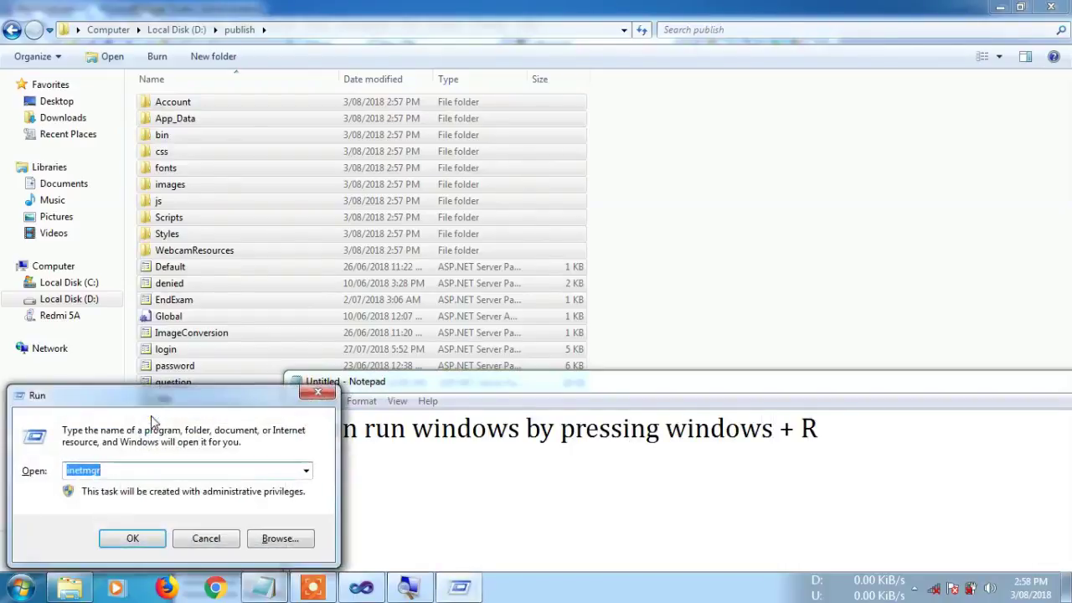
{"action": "left_click", "coordinate": [485, 510]}
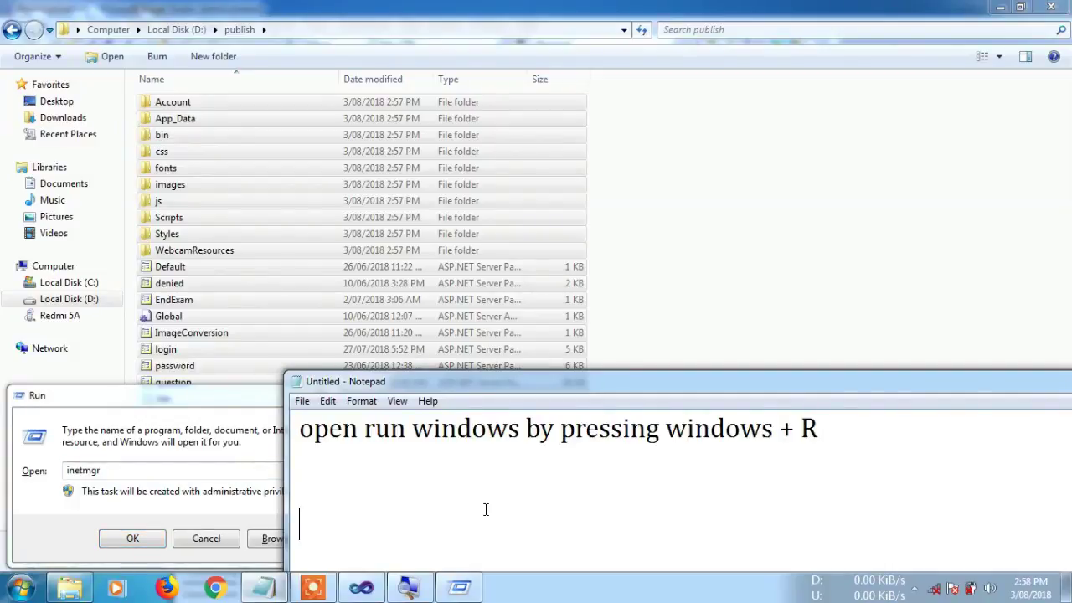
{"action": "type", "text": "type inetmgr and hit"}
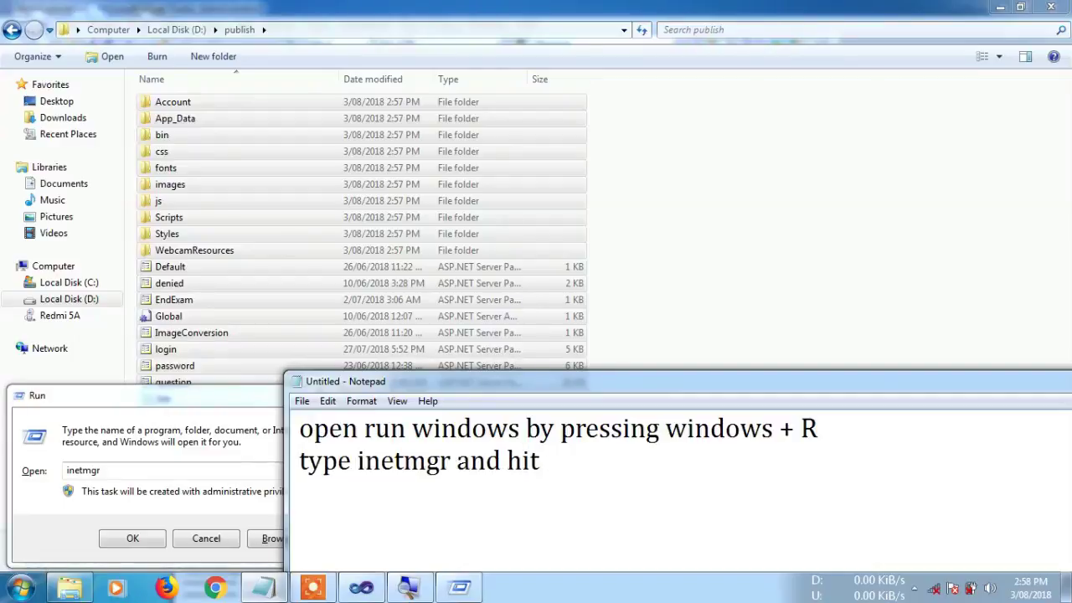
{"action": "type", "text": " enter"}
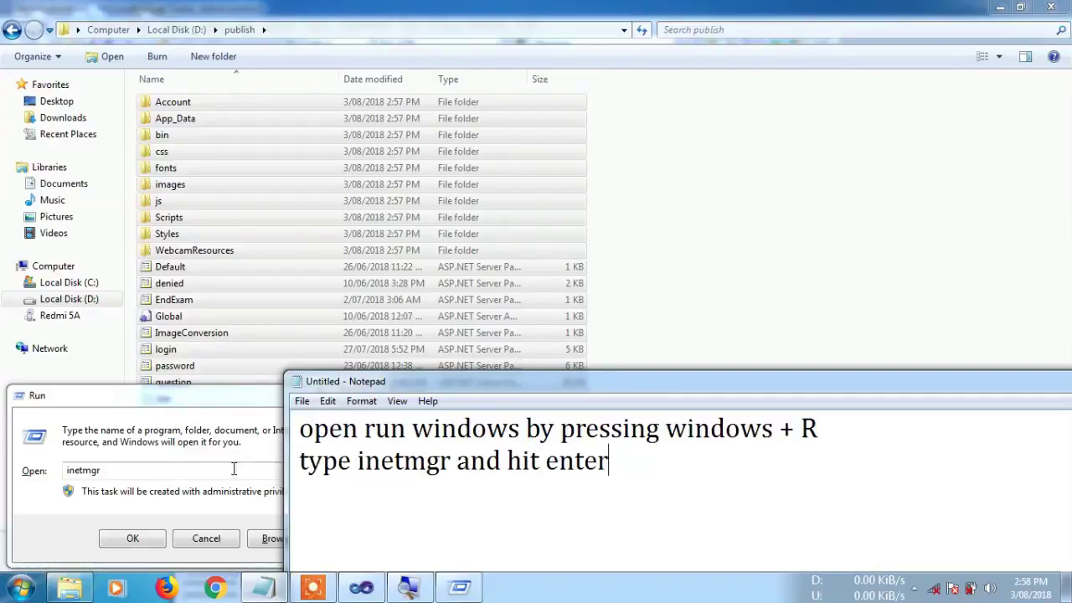
Clear the Run dialog's entry and run inetmgr to open IIS Manager.
{"action": "left_click", "coordinate": [222, 469]}
{"action": "key", "text": "BackSpace"}
{"action": "key", "text": "BackSpace"}
{"action": "key", "text": "BackSpace"}
{"action": "key", "text": "BackSpace"}
{"action": "key", "text": "BackSpace"}
{"action": "key", "text": "BackSpace"}
{"action": "key", "text": "BackSpace"}
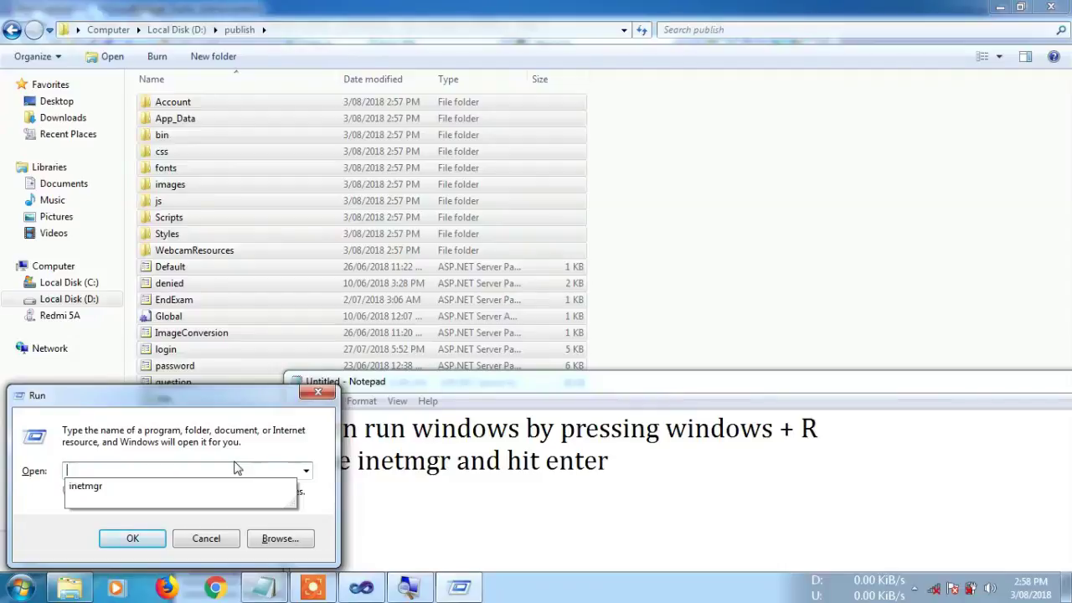
{"action": "type", "text": "inetmgr"}
{"action": "key", "text": "Return"}
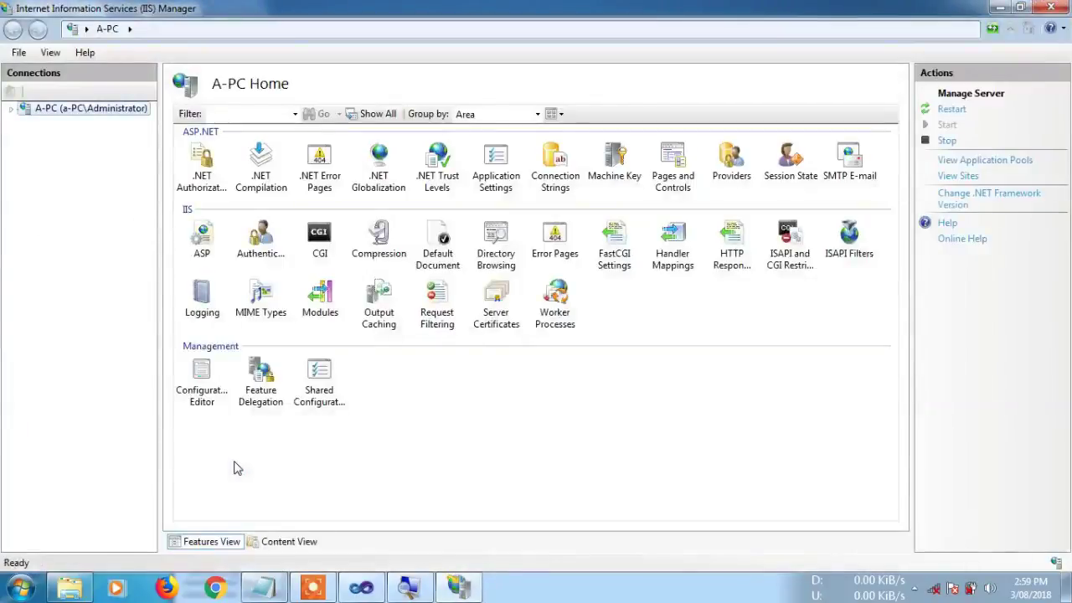
Switch to Notepad and replace its text with "iis Opened".
{"action": "left_click", "coordinate": [263, 587]}
{"action": "key", "text": "ctrl+a"}
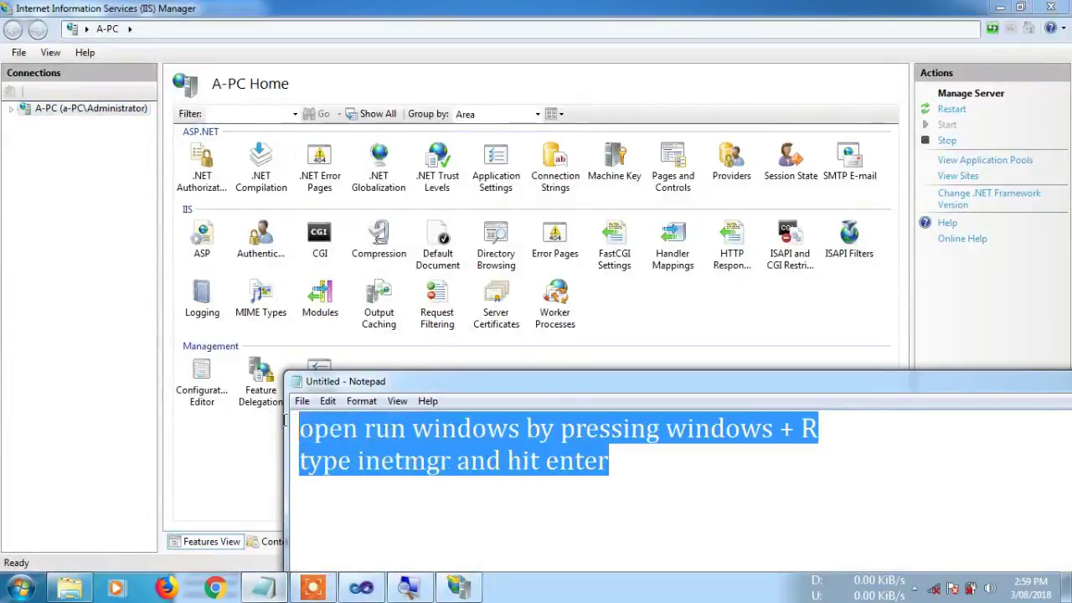
{"action": "key", "text": "BackSpace"}
{"action": "type", "text": "ii"}
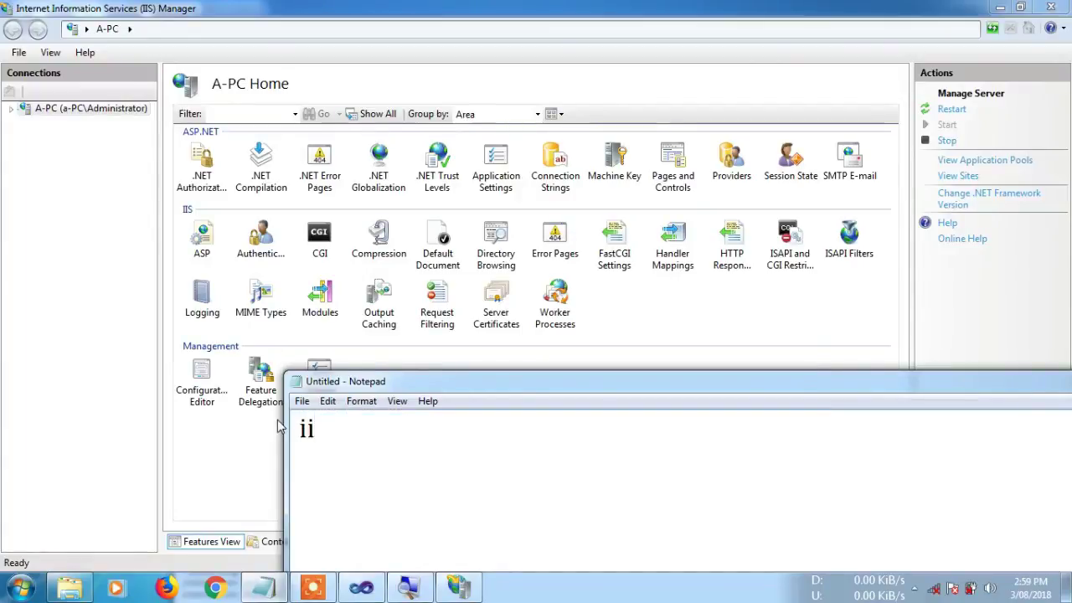
{"action": "type", "text": "s Opened"}
Replace the note with "click on your pc name" and select the A-PC server in IIS Manager.
{"action": "key", "text": "ctrl+shift+Left"}
{"action": "key", "text": "ctrl+shift+Left"}
{"action": "key", "text": "BackSpace"}
{"action": "type", "text": "click on your pc name"}
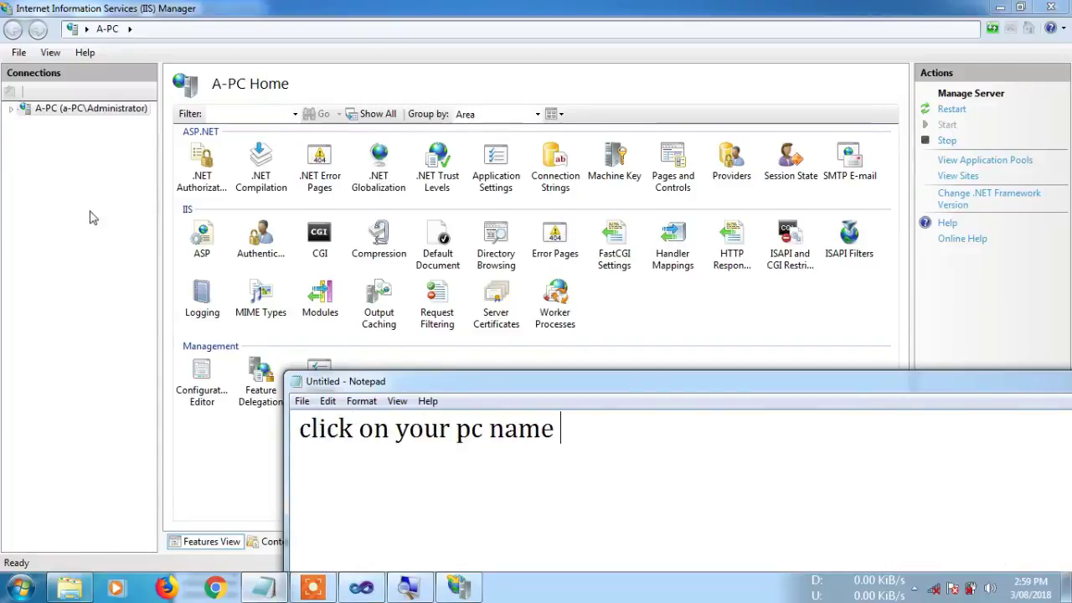
{"action": "left_click", "coordinate": [55, 110]}
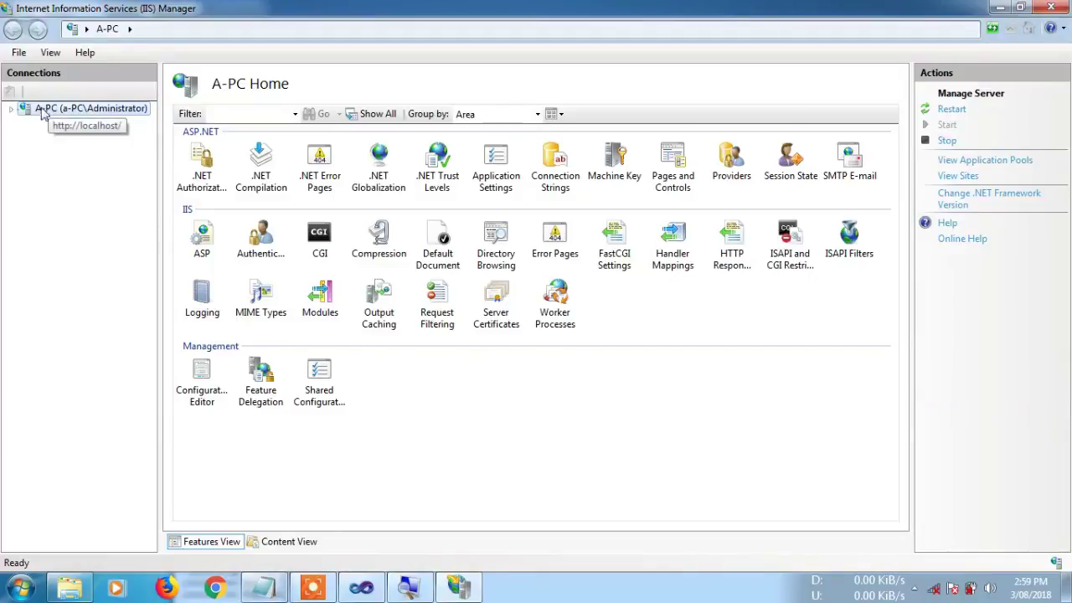
Append "expand it" to the Notepad note and expand the A-PC server and its Sites node in IIS Manager.
{"action": "left_click", "coordinate": [266, 583]}
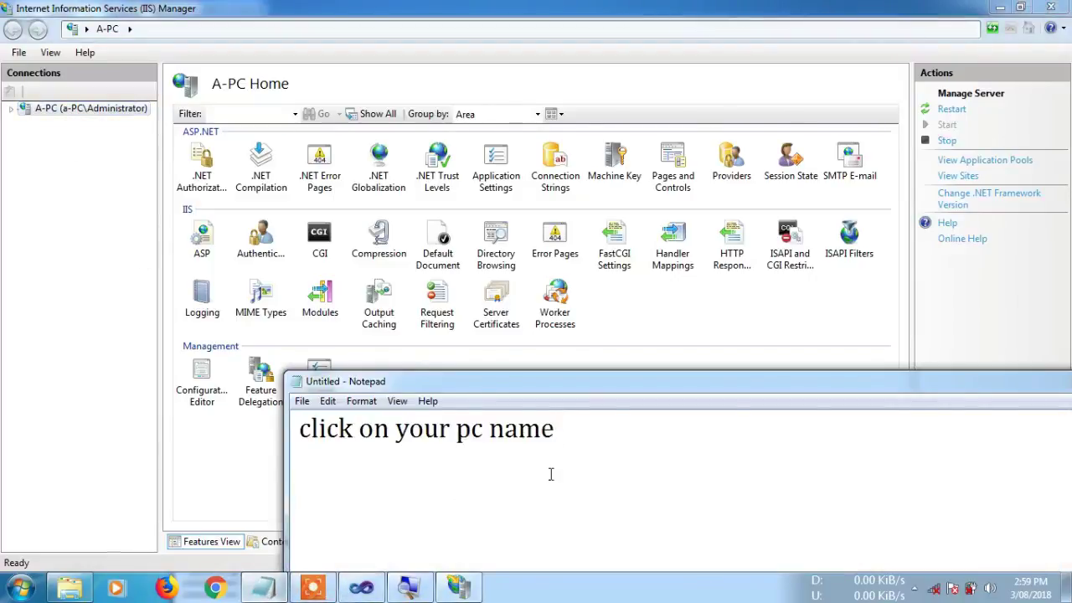
{"action": "type", "text": "expand it"}
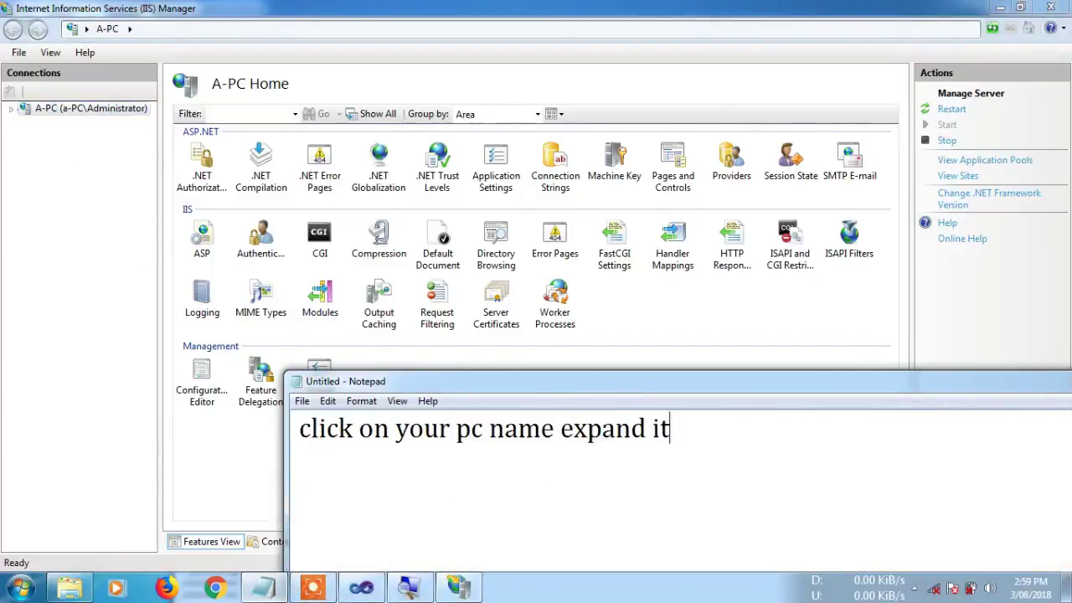
{"action": "left_click", "coordinate": [12, 110]}
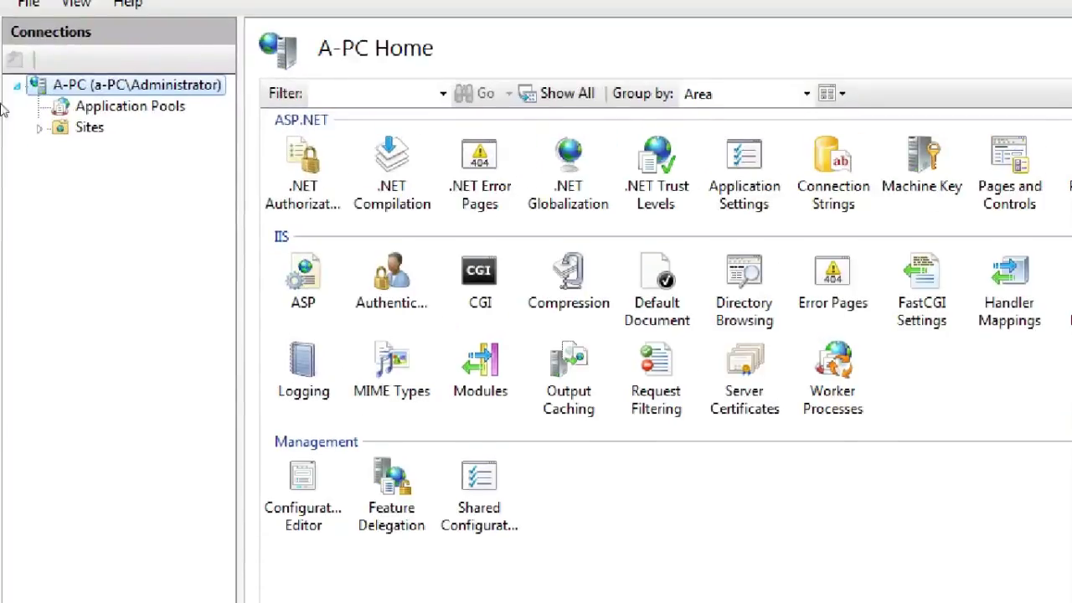
{"action": "left_click", "coordinate": [26, 138]}
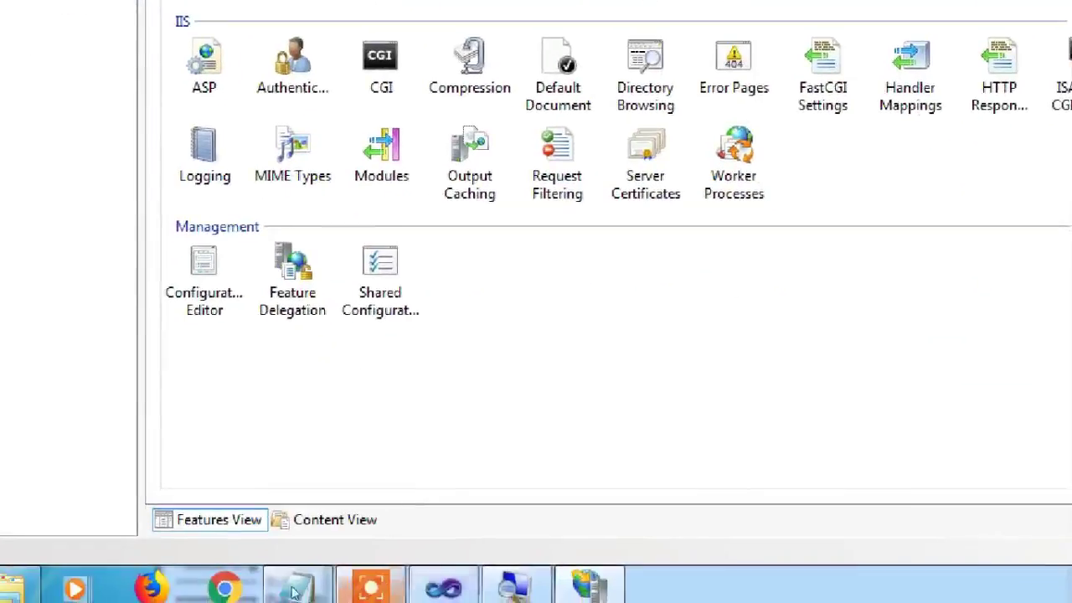
Add a second line to the Notepad note reading "after that expand site here already default site present".
{"action": "key", "text": "alt+Tab"}
{"action": "key", "text": "Return"}
{"action": "type", "text": "afte"}
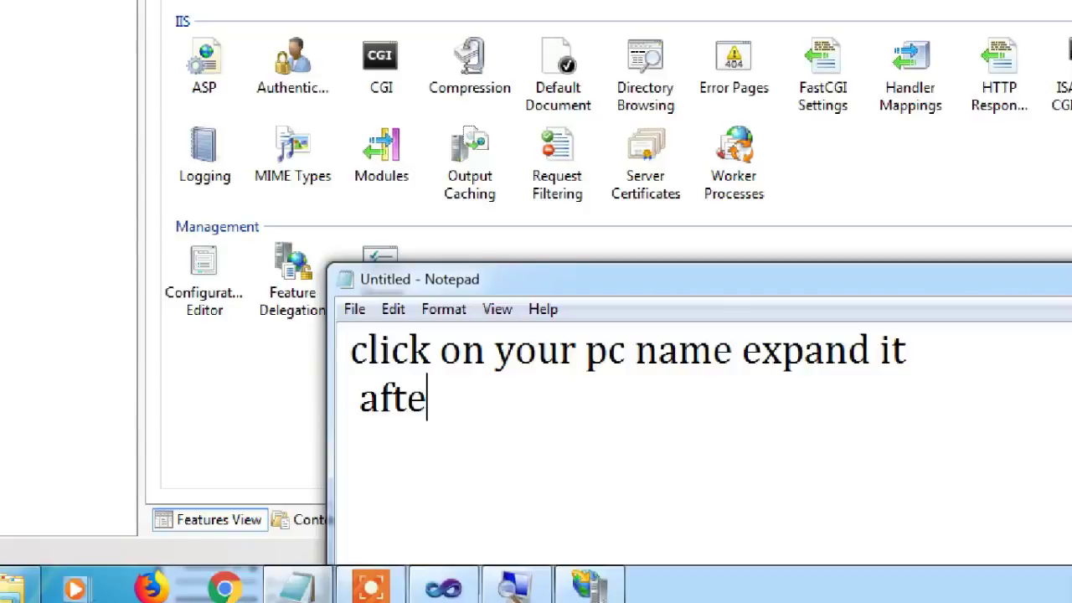
{"action": "type", "text": "r that e"}
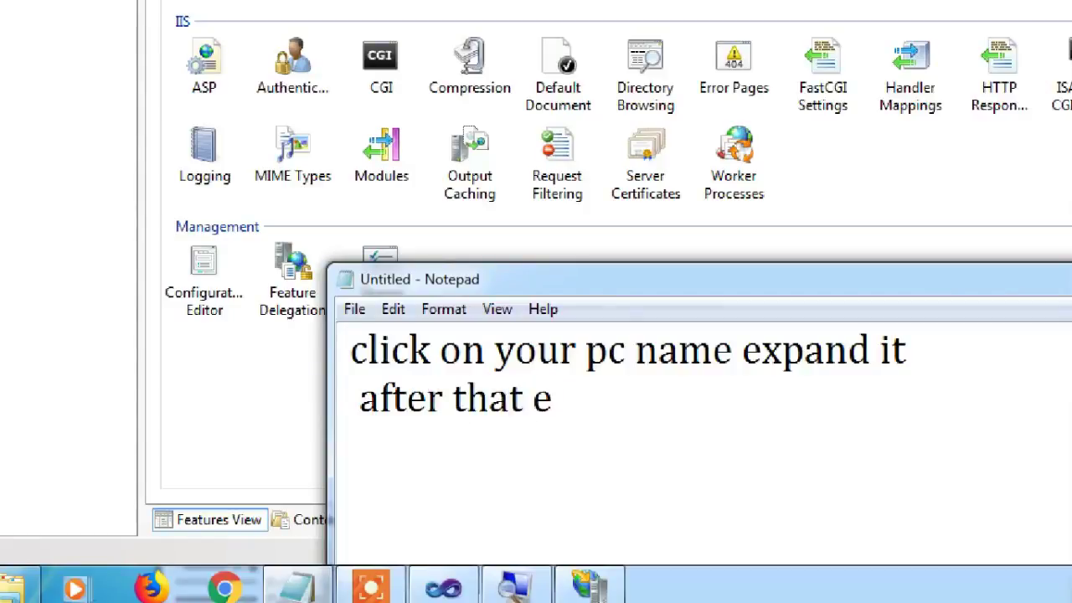
{"action": "type", "text": "xpant site"}
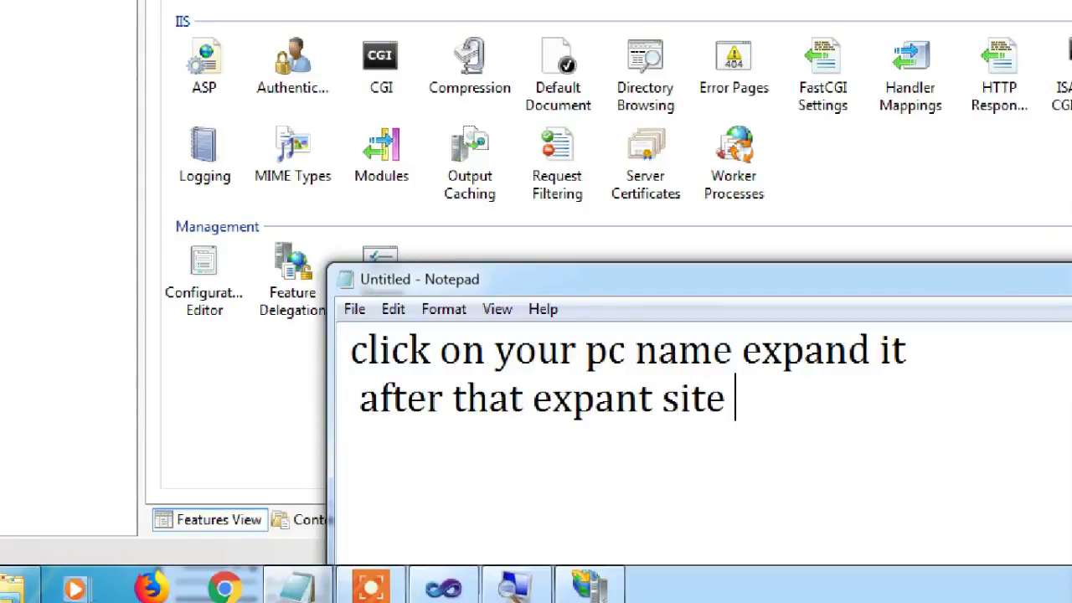
{"action": "key", "text": "BackSpace"}
{"action": "type", "text": "d"}
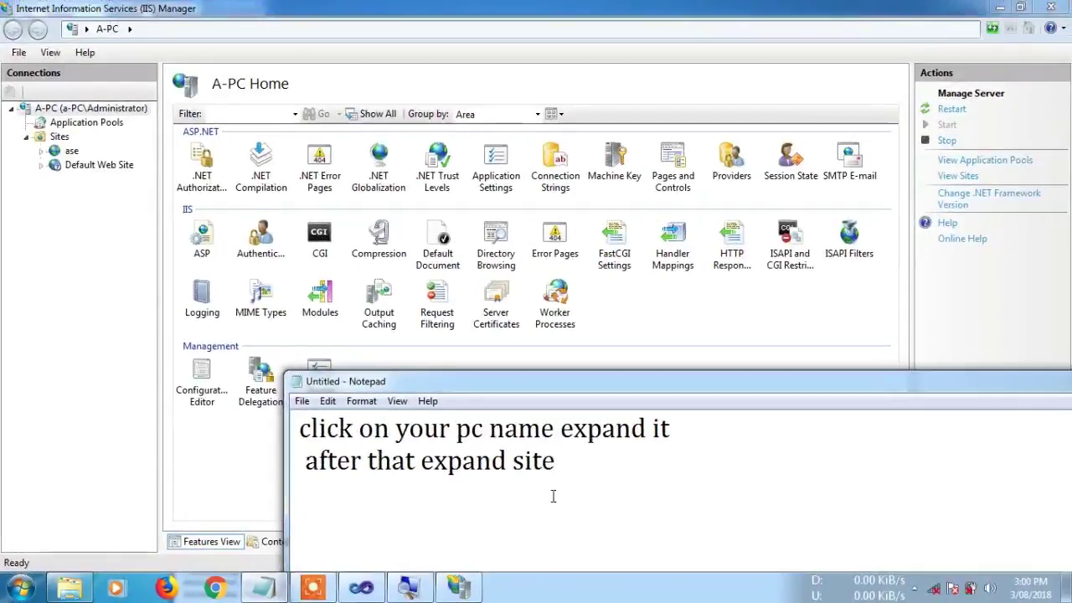
{"action": "type", "text": " site he"}
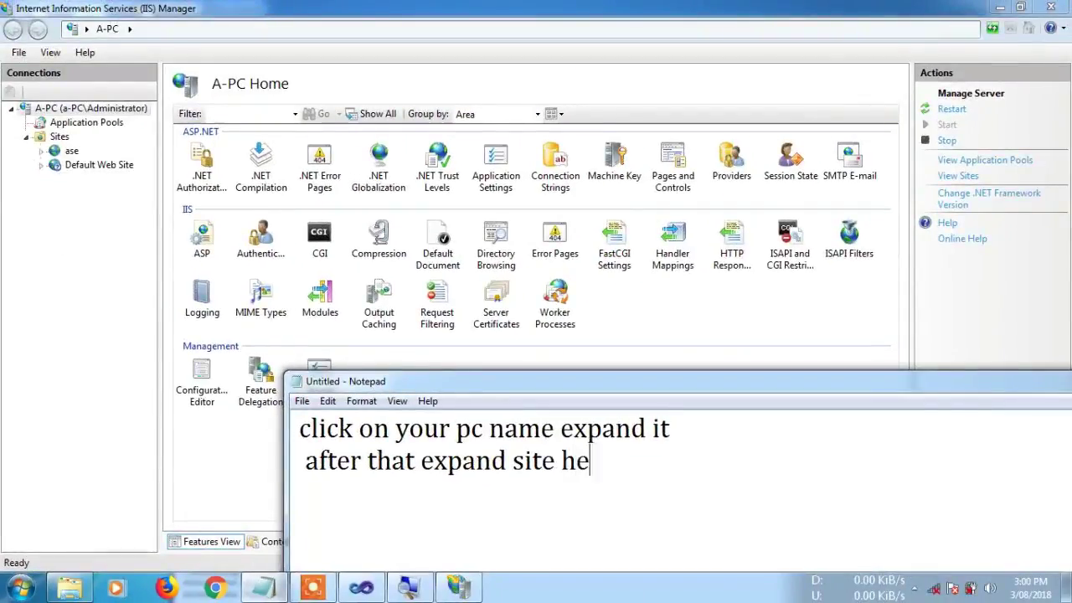
{"action": "type", "text": "re already de"}
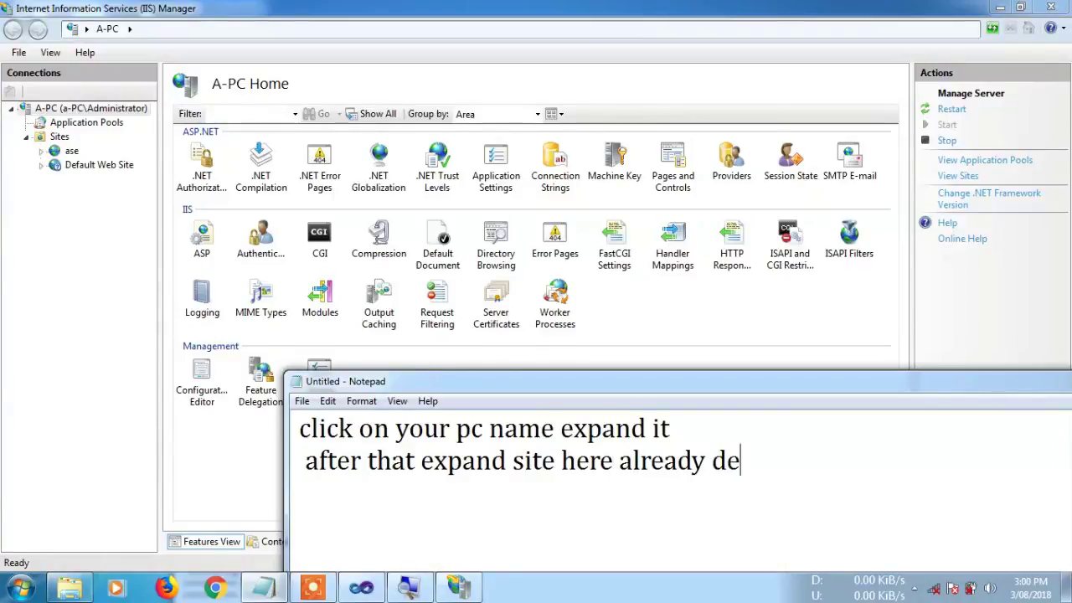
{"action": "type", "text": "fault si"}
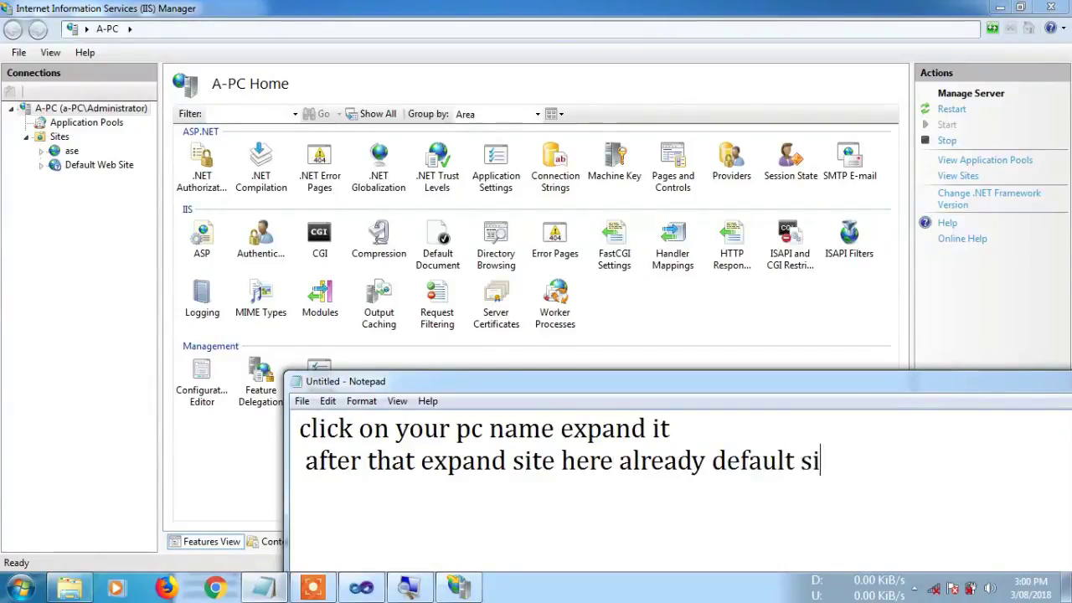
{"action": "type", "text": "te present"}
Replace the Notepad text with "right click on sites then select add web sites".
{"action": "key", "text": "shift+Up"}
{"action": "key", "text": "shift+Up"}
{"action": "key", "text": "BackSpace"}
{"action": "type", "text": "right click on "}
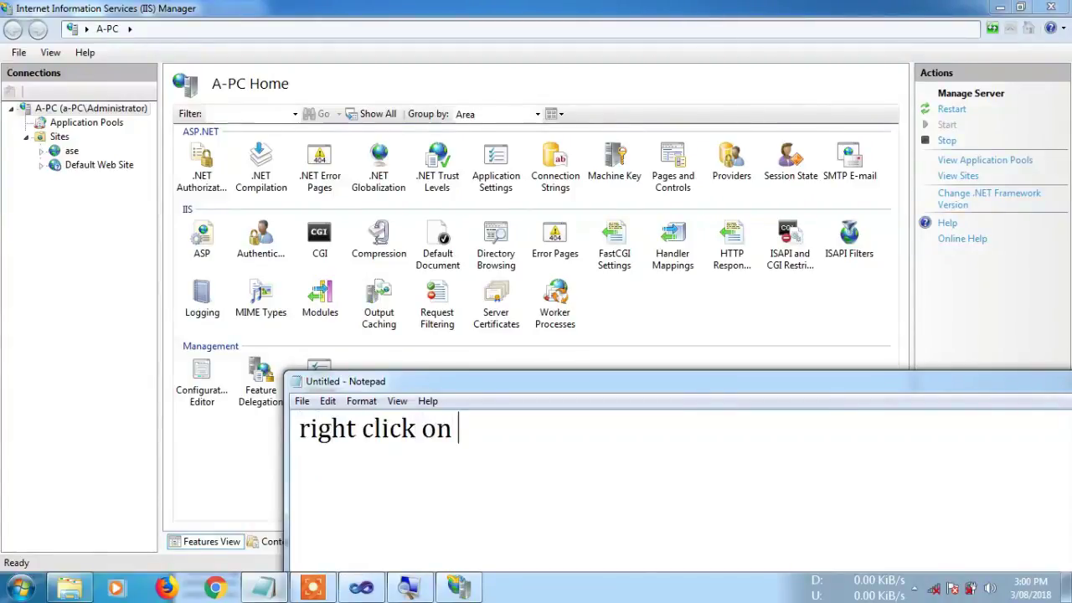
{"action": "type", "text": "sites then select a"}
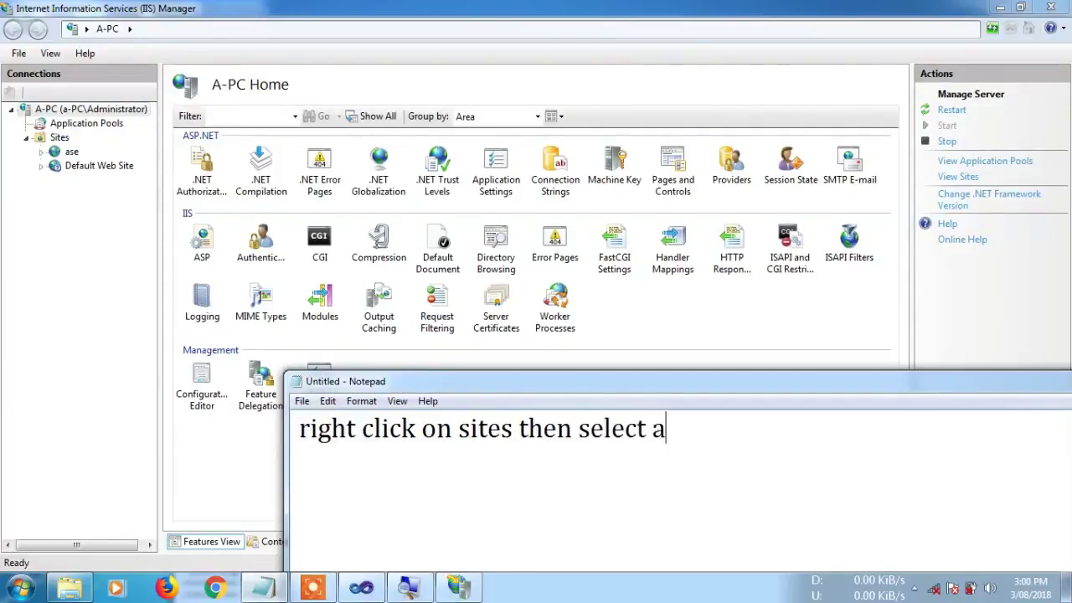
{"action": "type", "text": "dd web sites"}
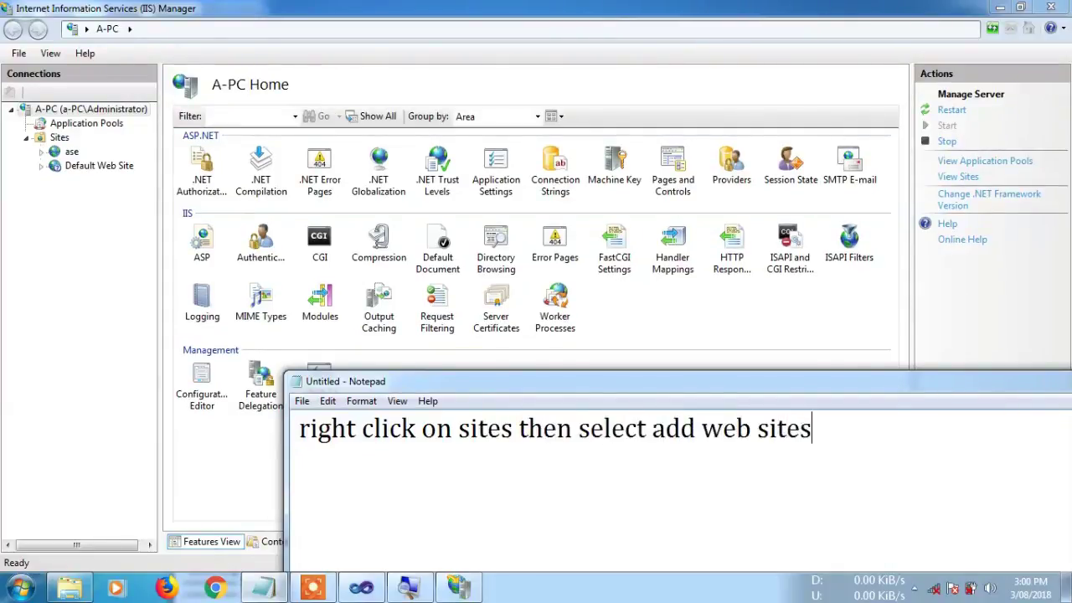
Select the Sites node in IIS Manager and start adding a new web site to it.
{"action": "left_click", "coordinate": [49, 143]}
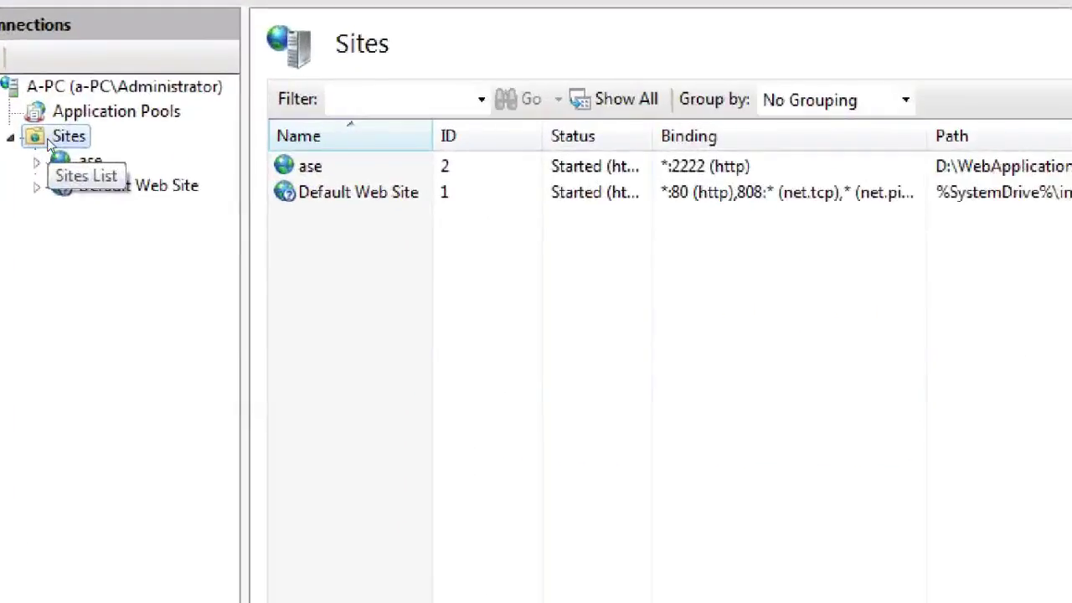
{"action": "right_click", "coordinate": [48, 142]}
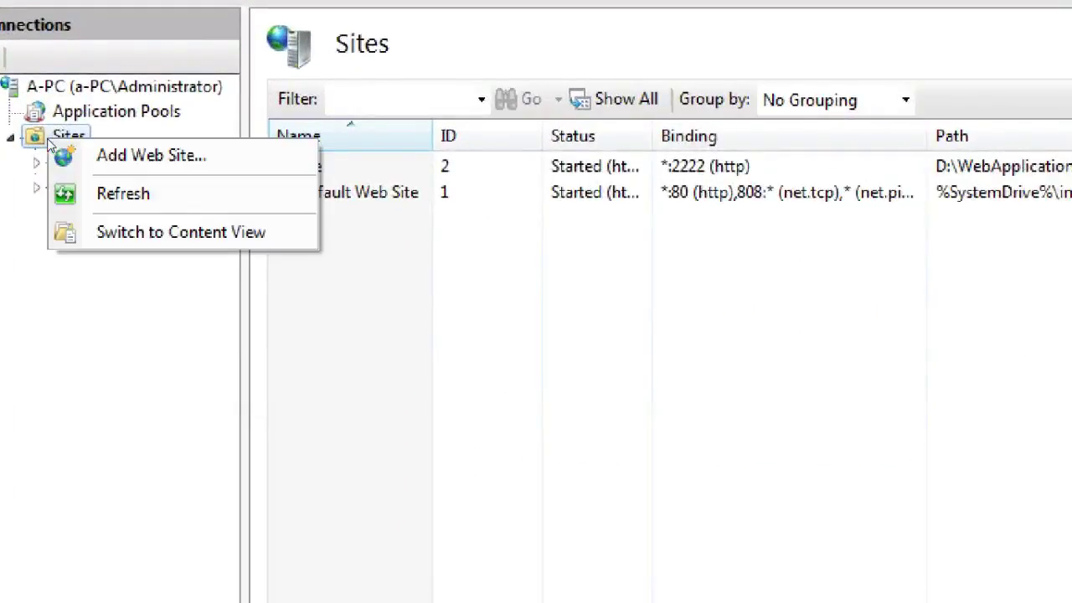
{"action": "left_click", "coordinate": [96, 156]}
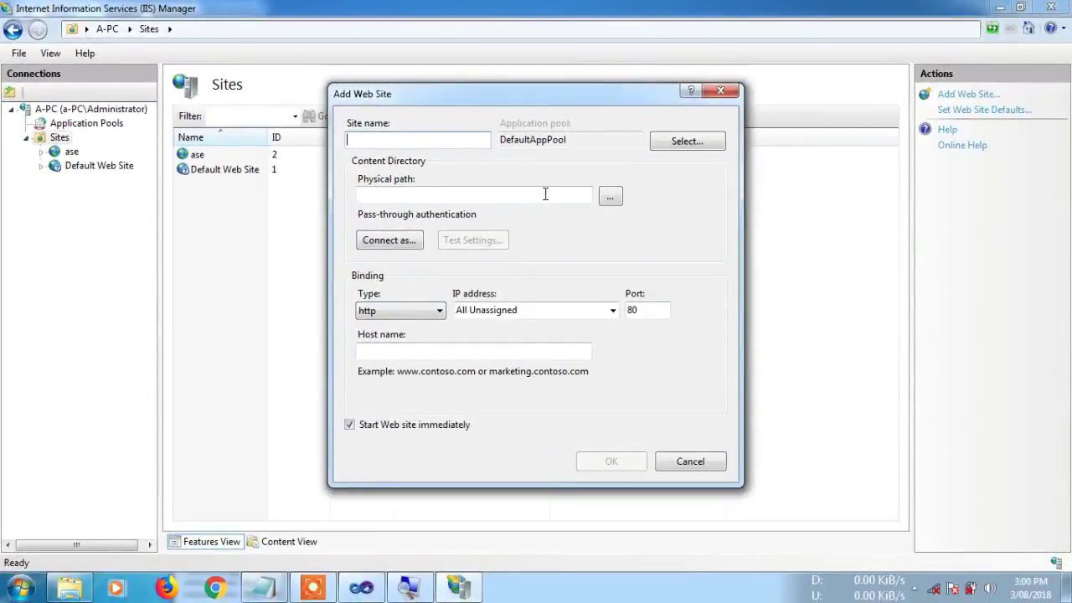
Replace the Notepad text with "enter site name whicj u want" and name the new IIS web site demo.
{"action": "left_click", "coordinate": [260, 590]}
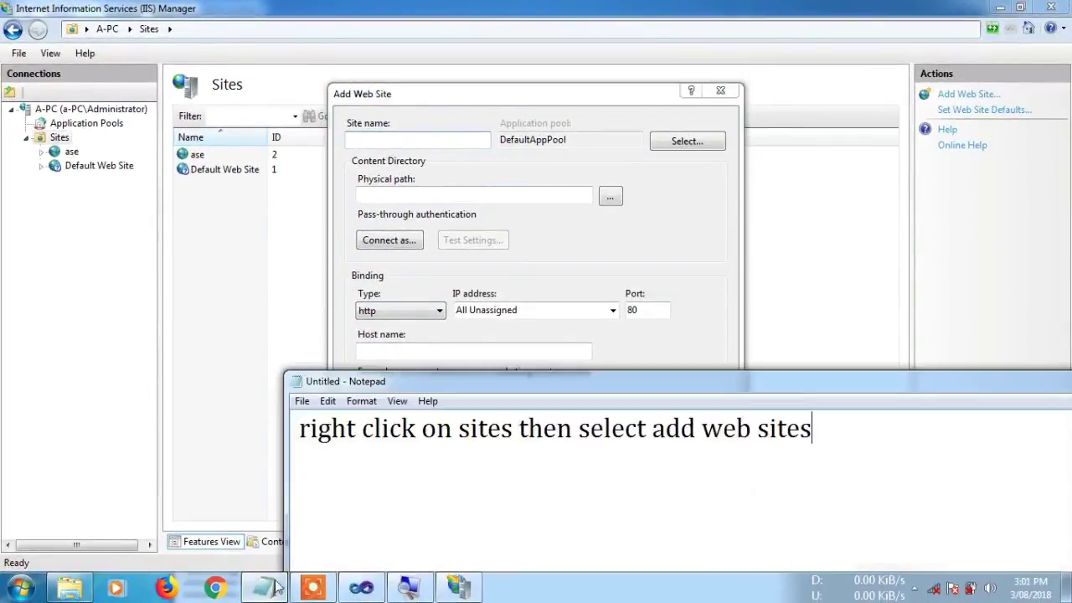
{"action": "left_click_drag", "start_coordinate": [834, 427], "coordinate": [264, 433]}
{"action": "type", "text": "enter "}
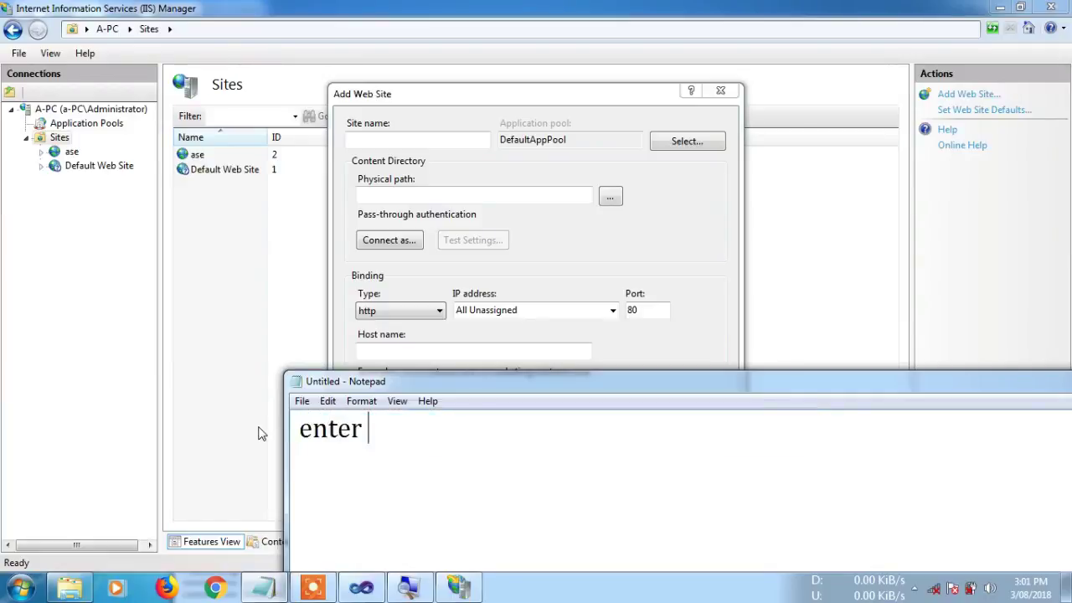
{"action": "type", "text": "site name whicj u want"}
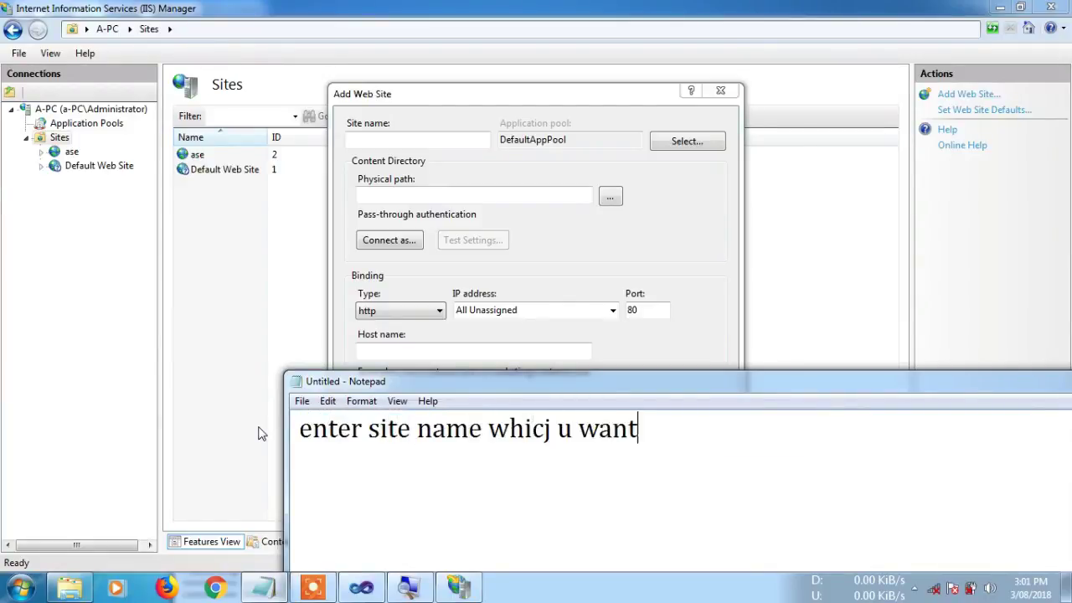
{"action": "left_click", "coordinate": [230, 277]}
{"action": "type", "text": "demo"}
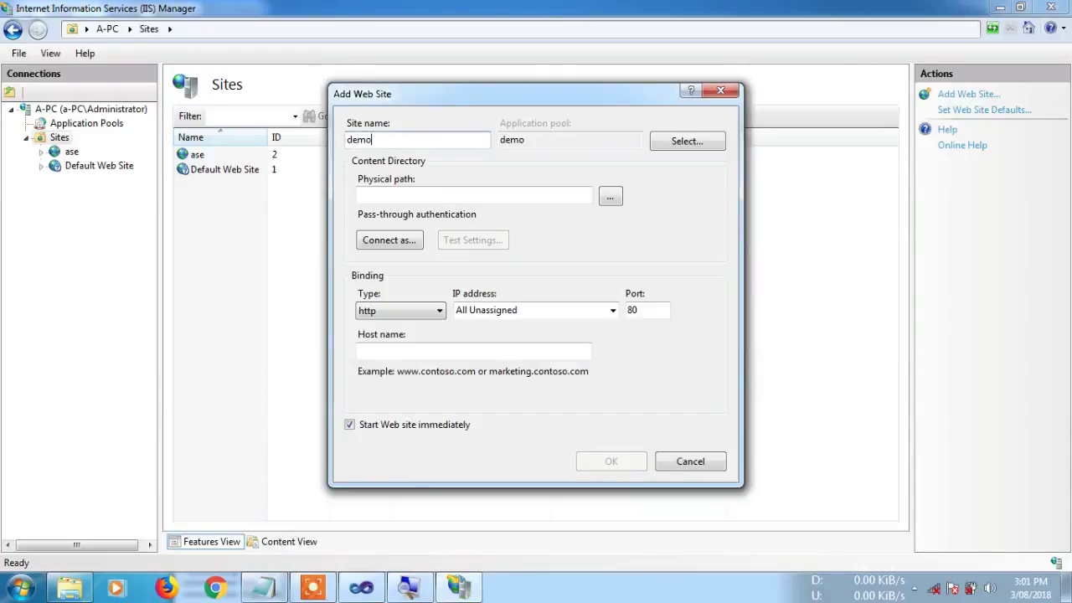
Replace the Notepad text with "chosse physical path of published folder".
{"action": "left_click", "coordinate": [379, 588]}
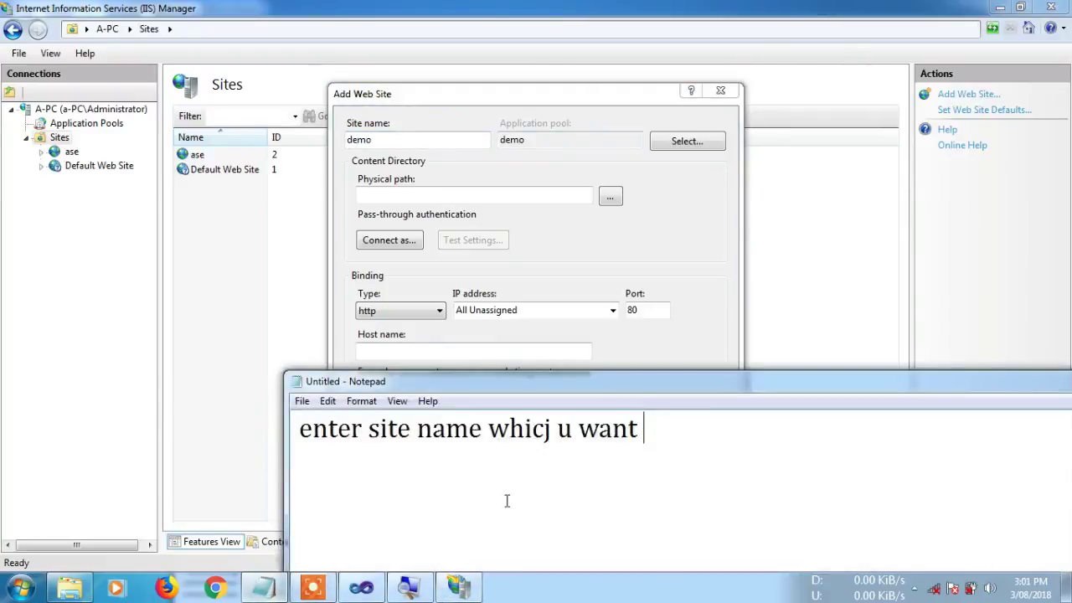
{"action": "left_click_drag", "start_coordinate": [643, 429], "coordinate": [299, 429]}
{"action": "type", "text": "chosse"}
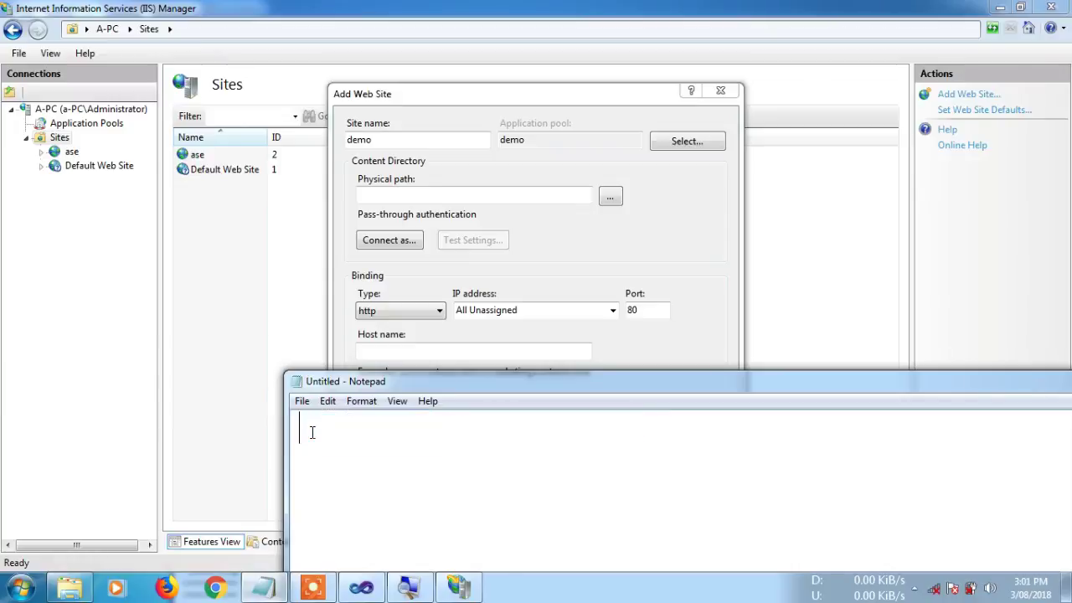
{"action": "type", "text": " ph"}
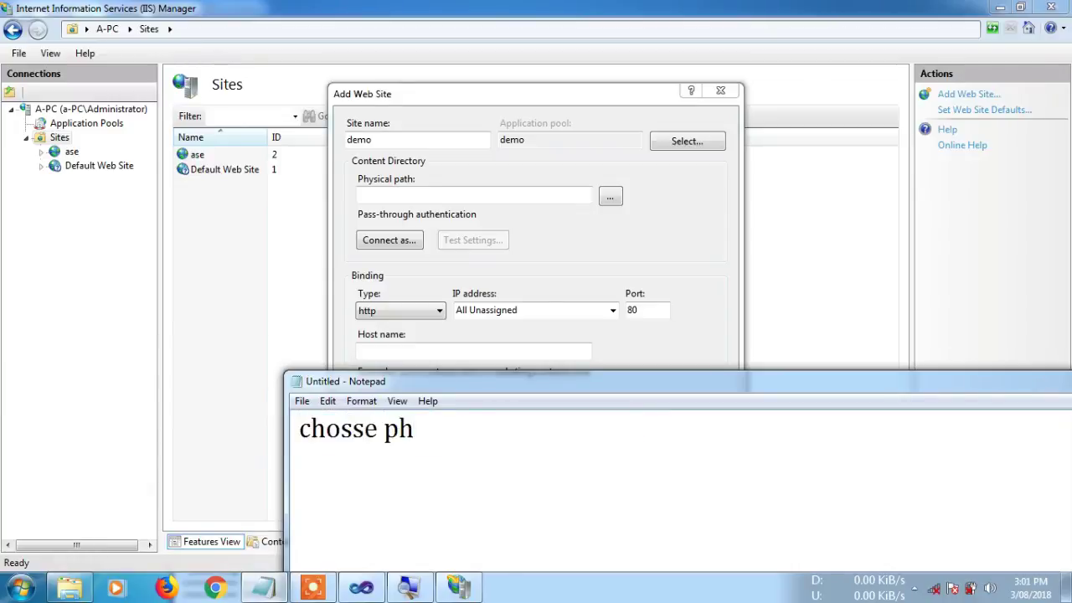
{"action": "type", "text": "ysical pat"}
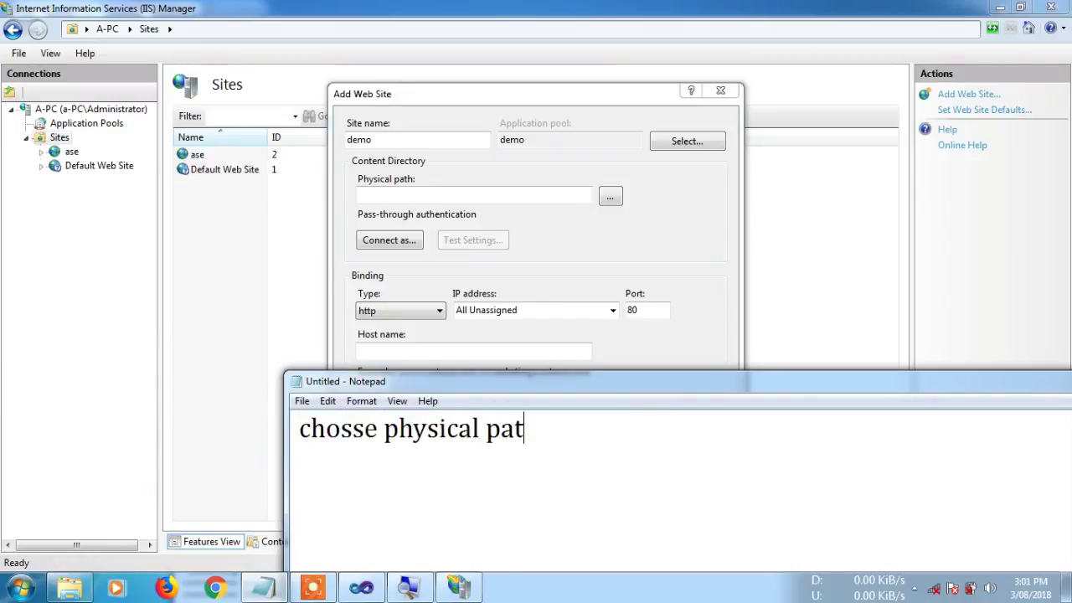
{"action": "type", "text": "h of publis"}
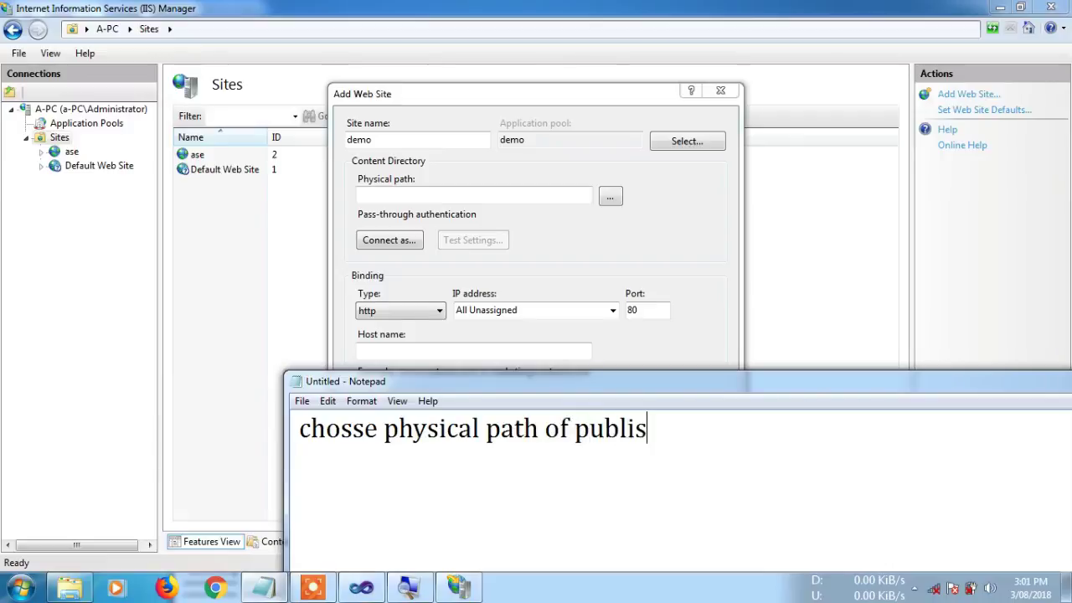
{"action": "type", "text": "hed folder"}
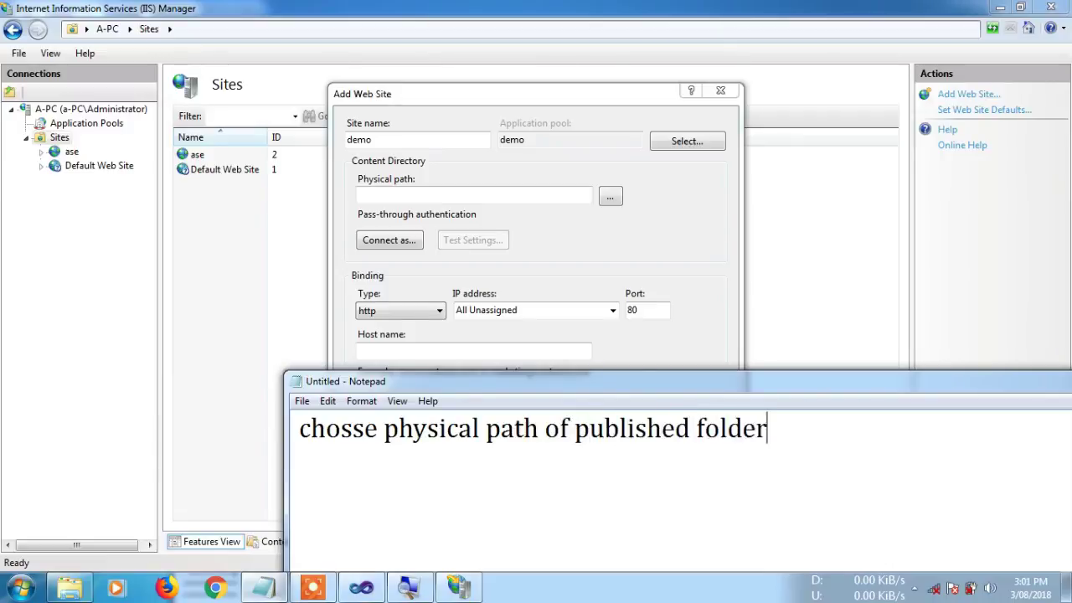
Set the new web site's physical path to the publish folder on Local Disk (D:).
{"action": "left_click", "coordinate": [610, 196]}
{"action": "left_click", "coordinate": [526, 318]}
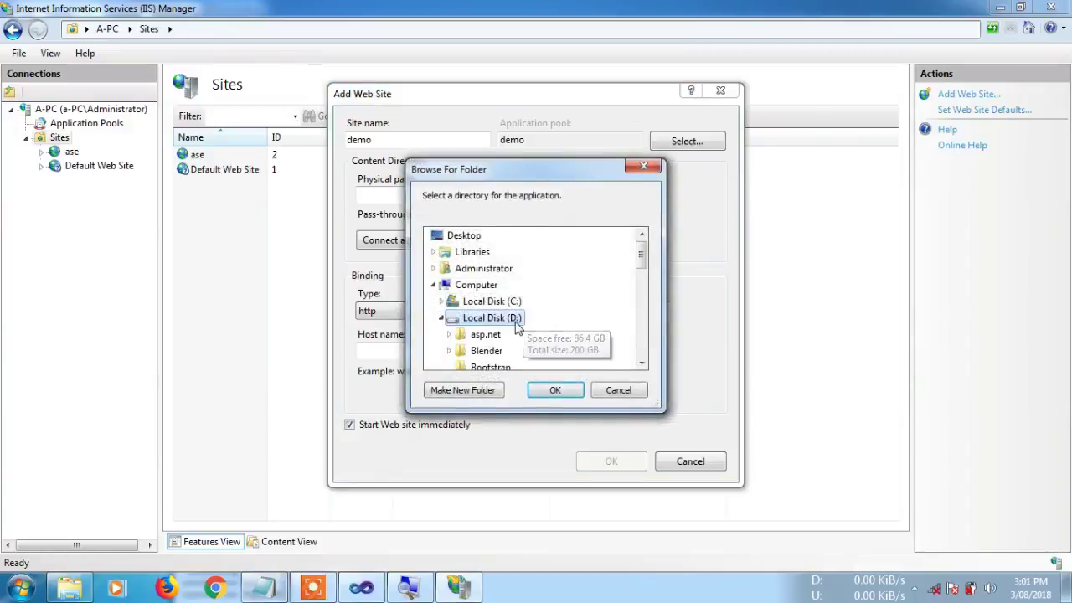
{"action": "scroll", "coordinate": [517, 329], "scroll_direction": "down", "scroll_amount": 6}
{"action": "scroll", "coordinate": [517, 330], "scroll_direction": "down", "scroll_amount": 2}
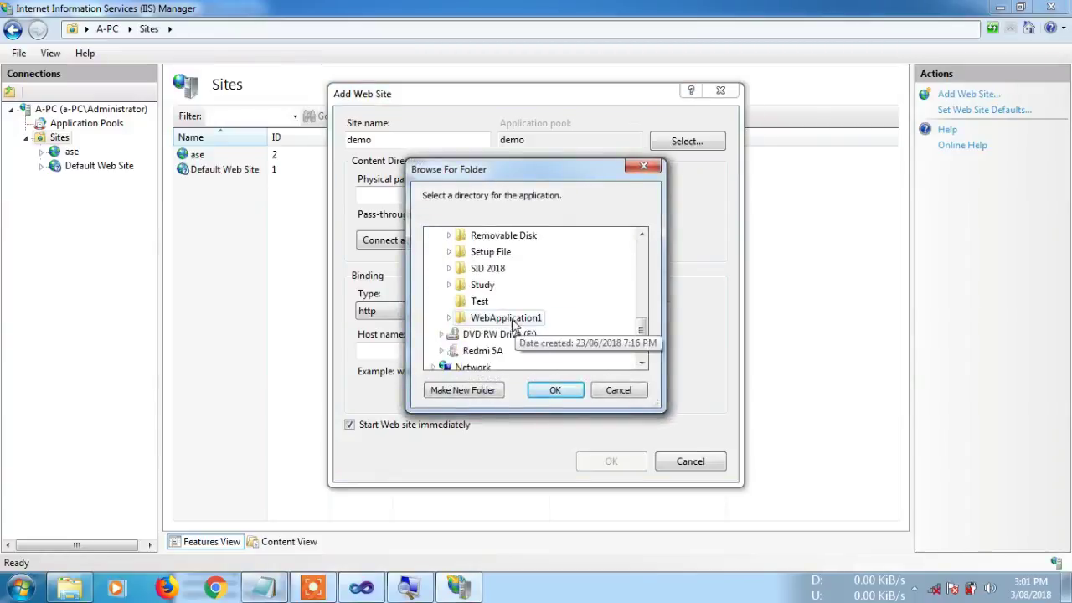
{"action": "scroll", "coordinate": [515, 327], "scroll_direction": "up", "scroll_amount": 1}
{"action": "scroll", "coordinate": [514, 327], "scroll_direction": "up", "scroll_amount": 1}
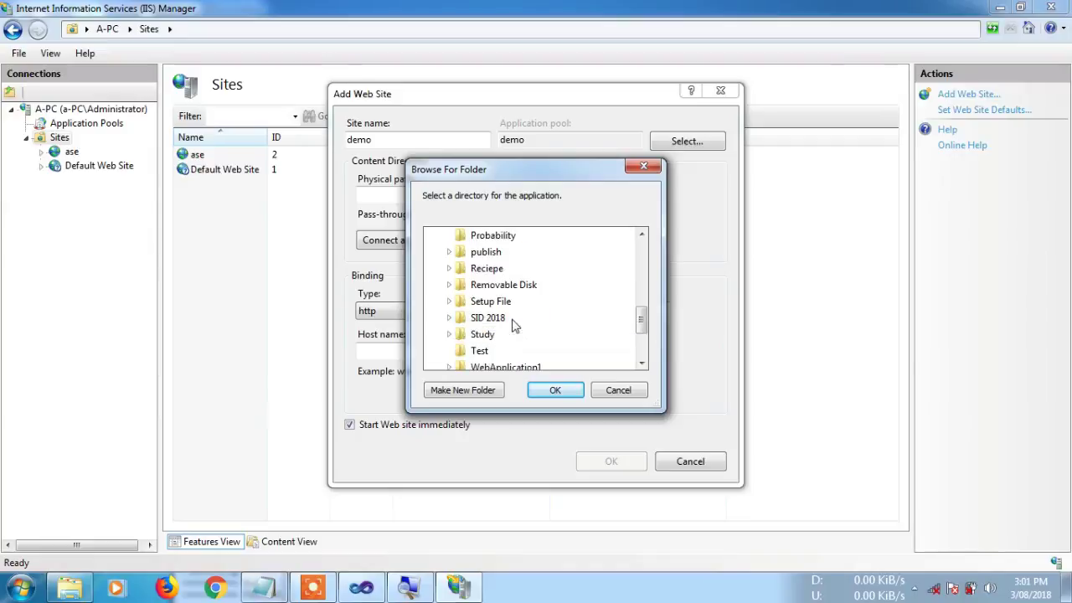
{"action": "left_click", "coordinate": [487, 252]}
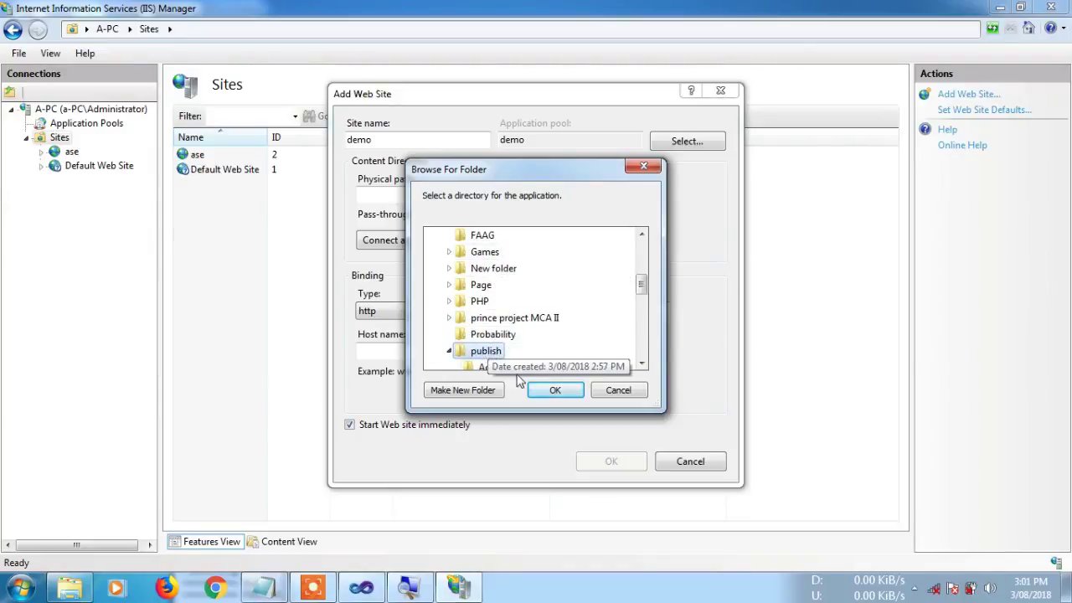
{"action": "left_click", "coordinate": [563, 390]}
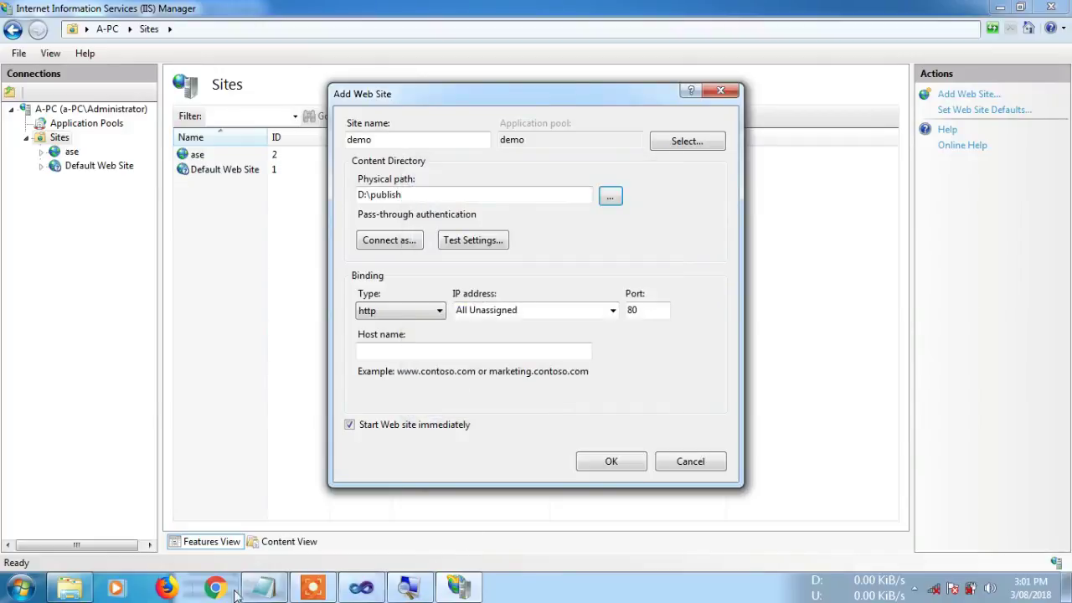
Extend the Notepad note with "then click ok assign port number ucan choose any port bur prefer 4 digit port number", then clear the note.
{"action": "left_click", "coordinate": [263, 588]}
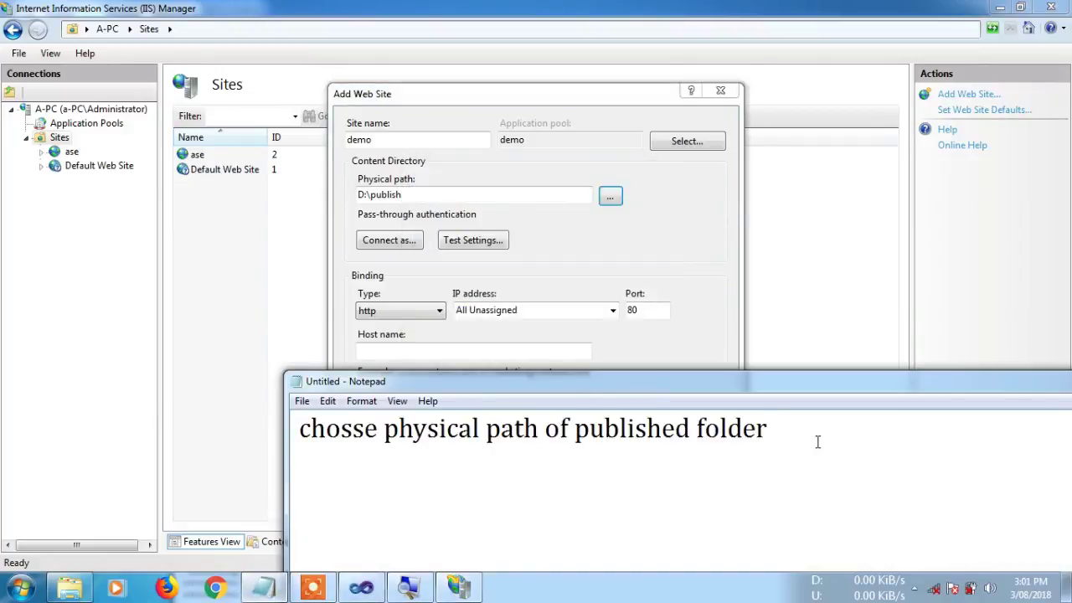
{"action": "type", "text": "then click ok"}
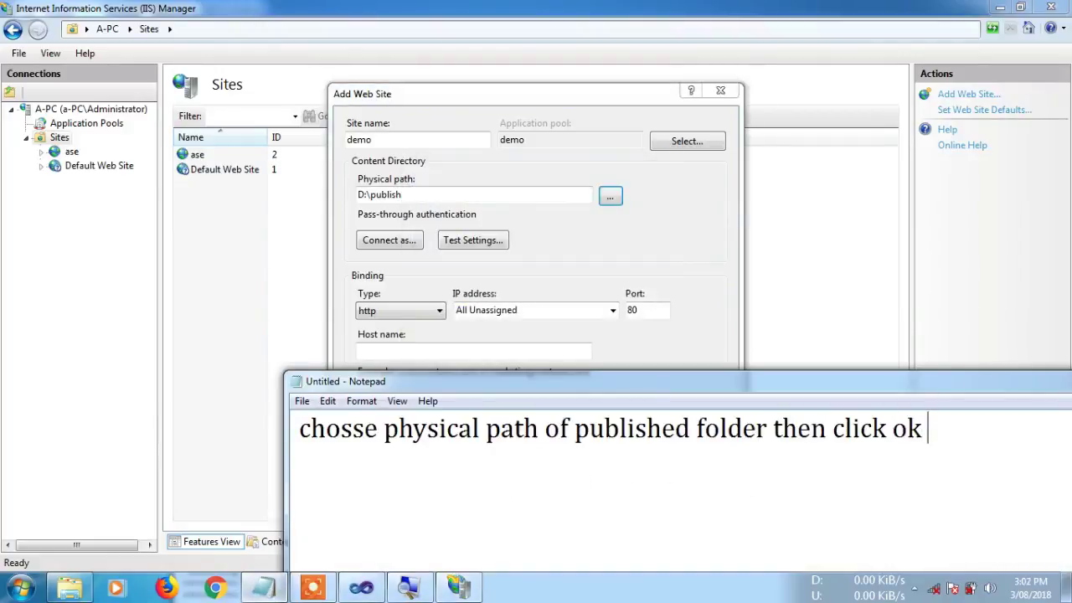
{"action": "type", "text": " assign"}
{"action": "key", "text": "Return"}
{"action": "key", "text": "Return"}
{"action": "type", "text": "port number "}
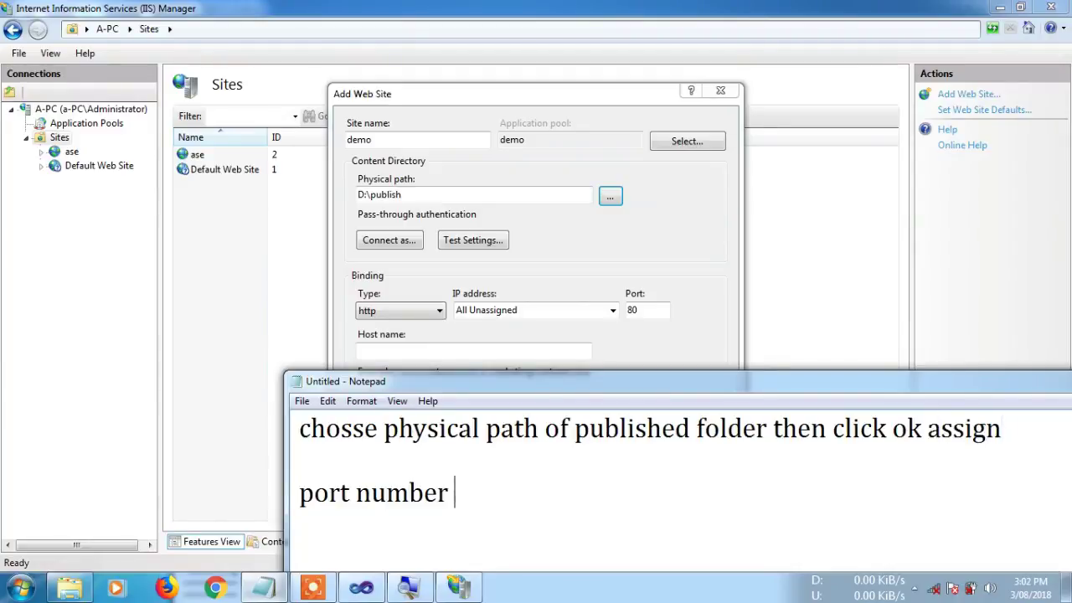
{"action": "type", "text": "ucan choose any "}
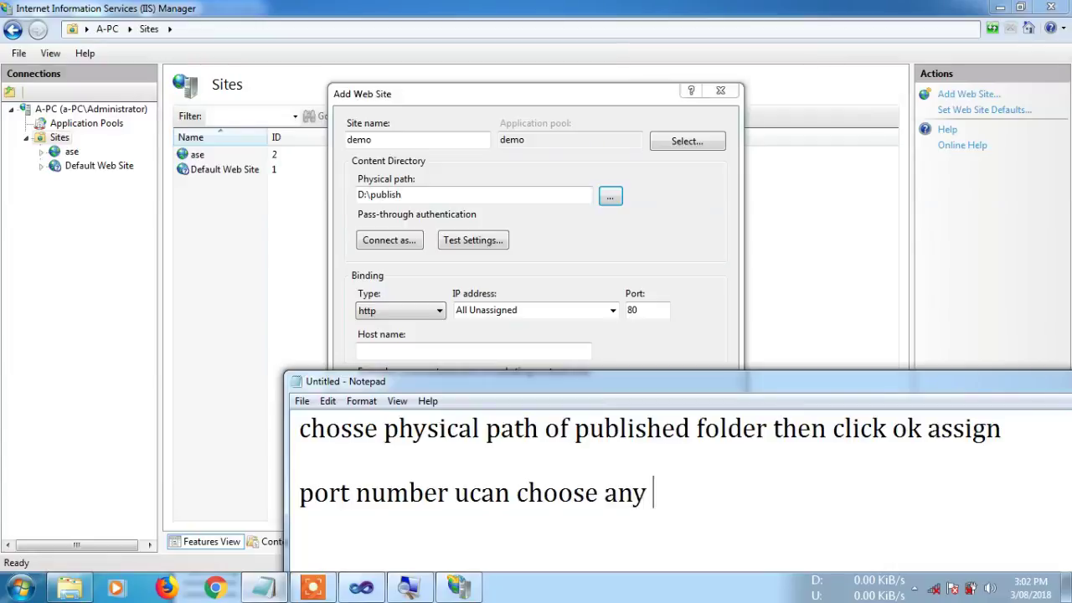
{"action": "type", "text": "port bur prefer 4 digit port "}
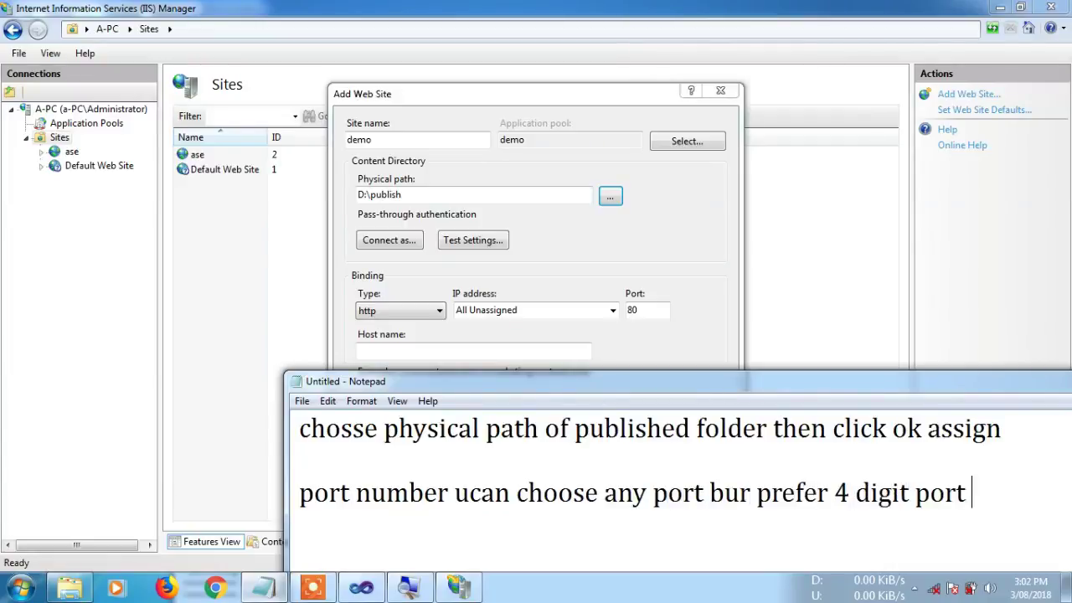
{"action": "type", "text": "number"}
{"action": "key", "text": "ctrl+a"}
{"action": "key", "text": "BackSpace"}
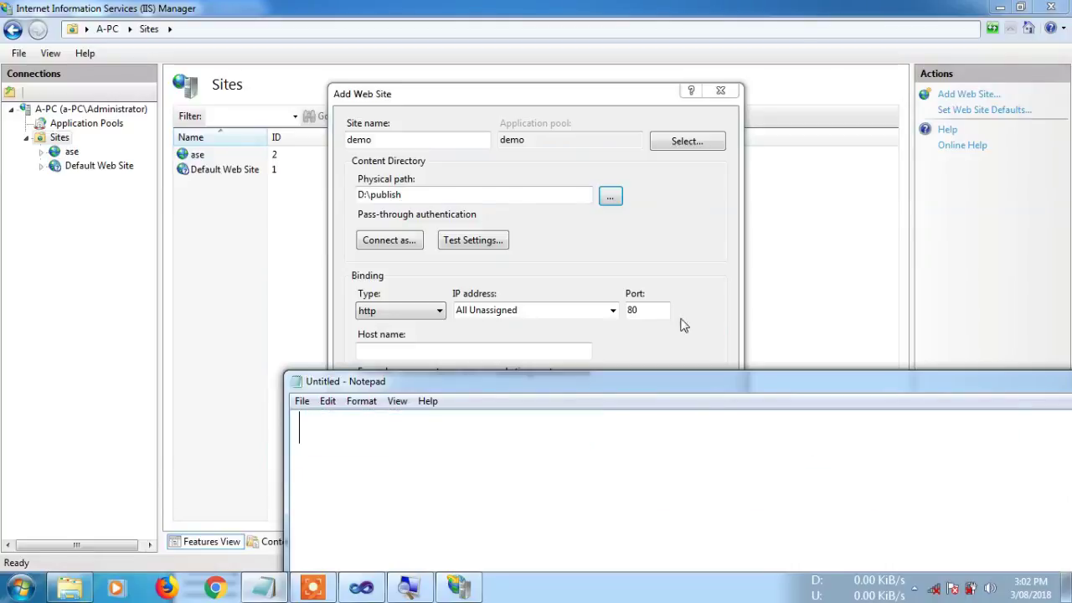
Set the binding port of the new web site to 2222.
{"action": "left_click", "coordinate": [643, 309]}
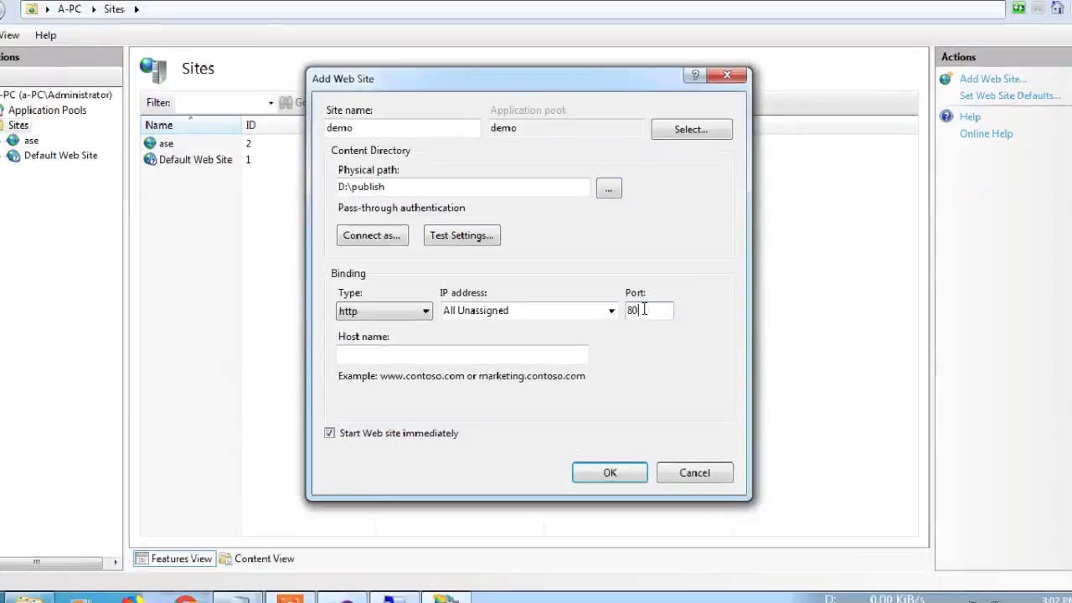
{"action": "key", "text": "BackSpace"}
{"action": "key", "text": "BackSpace"}
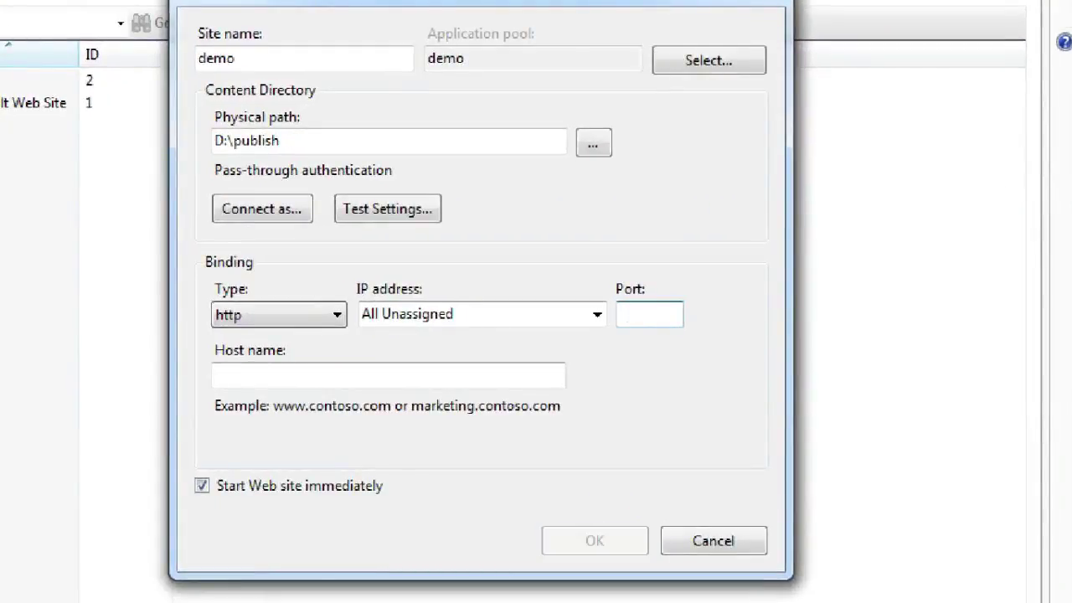
{"action": "type", "text": "2222"}
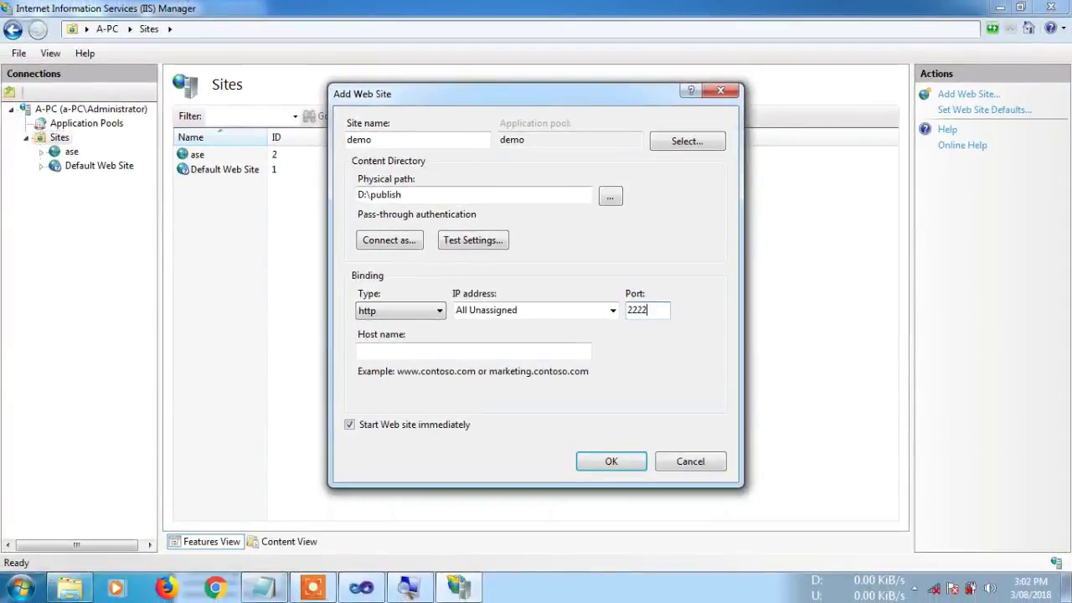
Create the demo web site with port 3333 and open its home page in IIS Manager.
{"action": "left_click", "coordinate": [265, 588]}
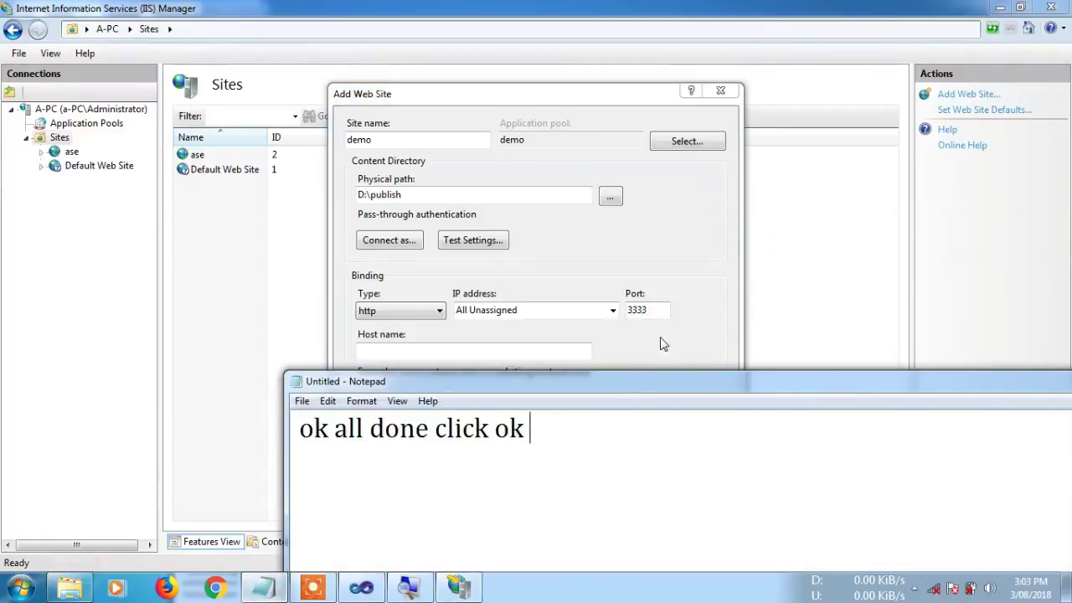
{"action": "left_click", "coordinate": [666, 339]}
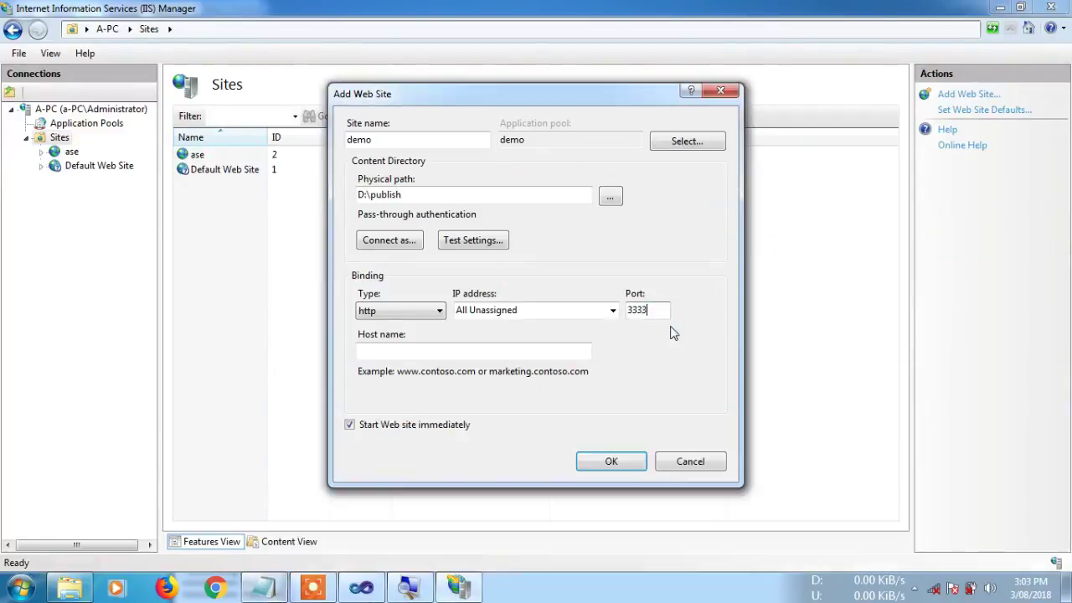
{"action": "left_click", "coordinate": [610, 461]}
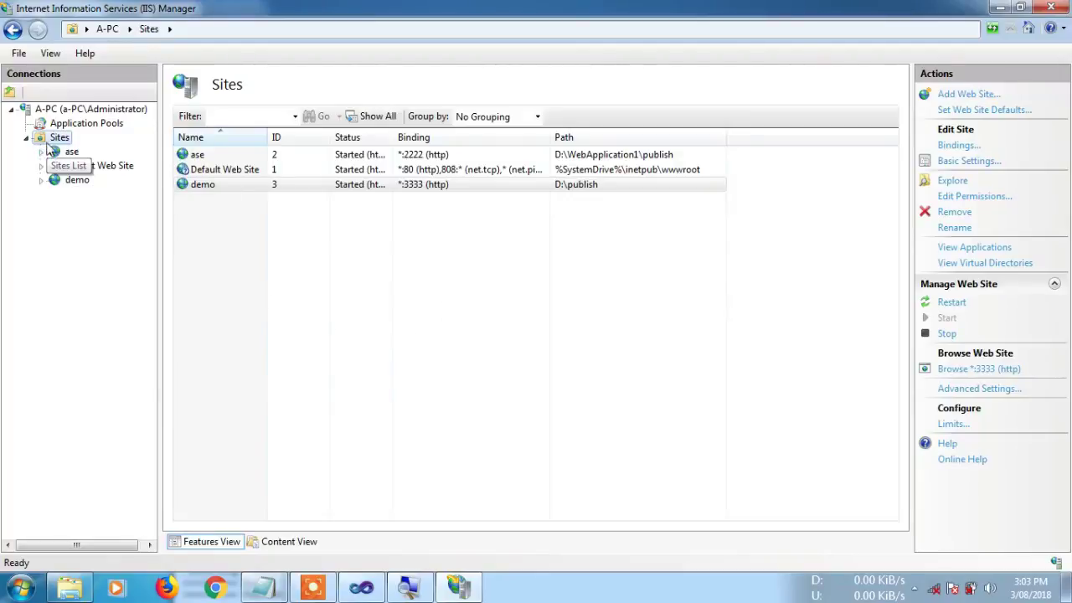
{"action": "left_click", "coordinate": [80, 181]}
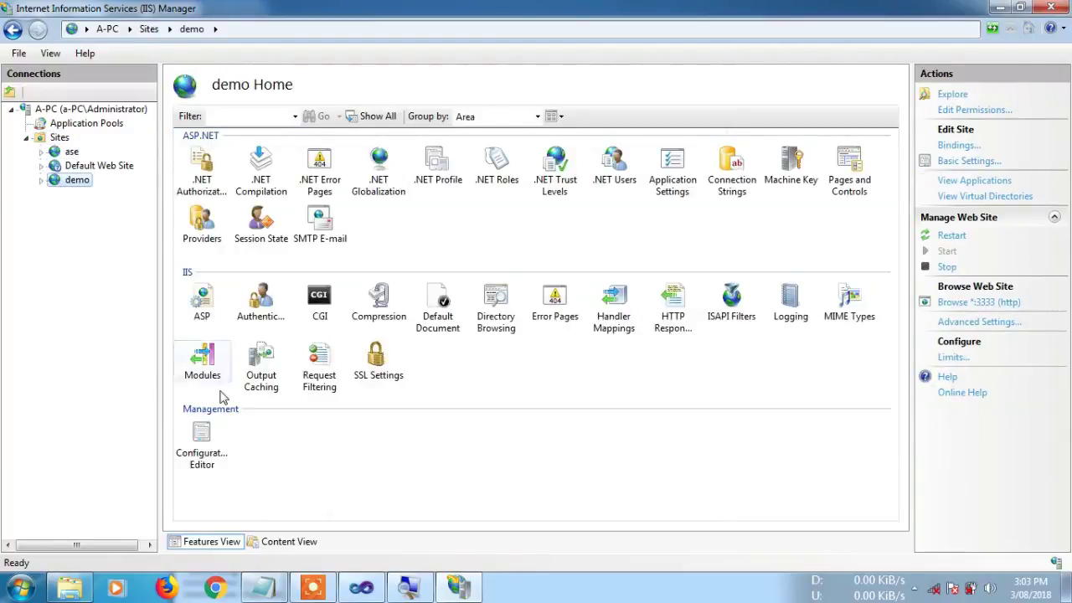
Write "double click on application polls" in Notepad and open the server's Application Pools in IIS Manager.
{"action": "left_click", "coordinate": [263, 588]}
{"action": "type", "text": "double click on app"}
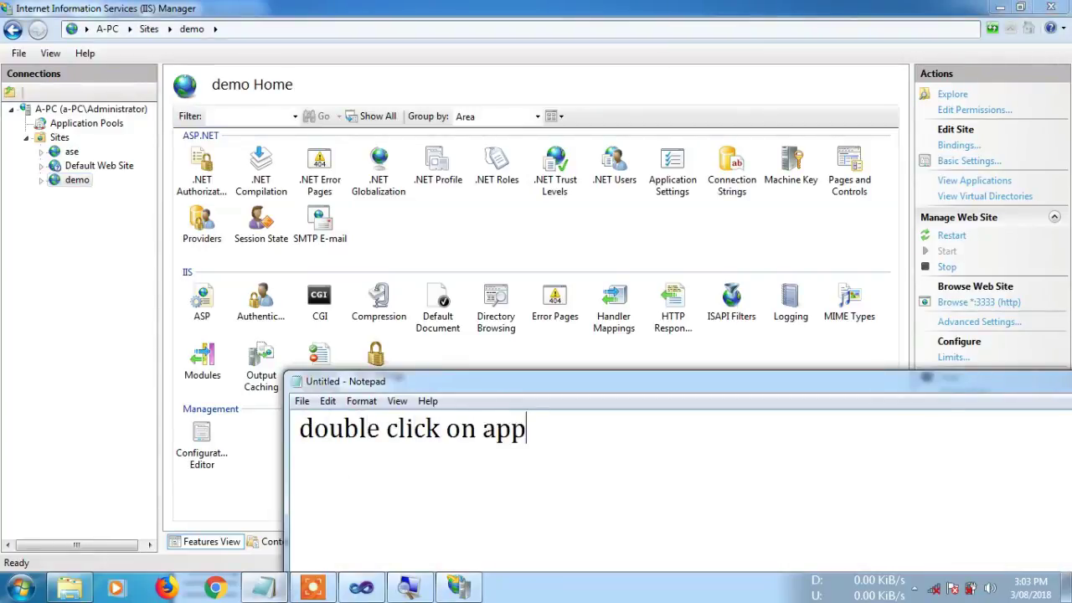
{"action": "type", "text": "lication polls"}
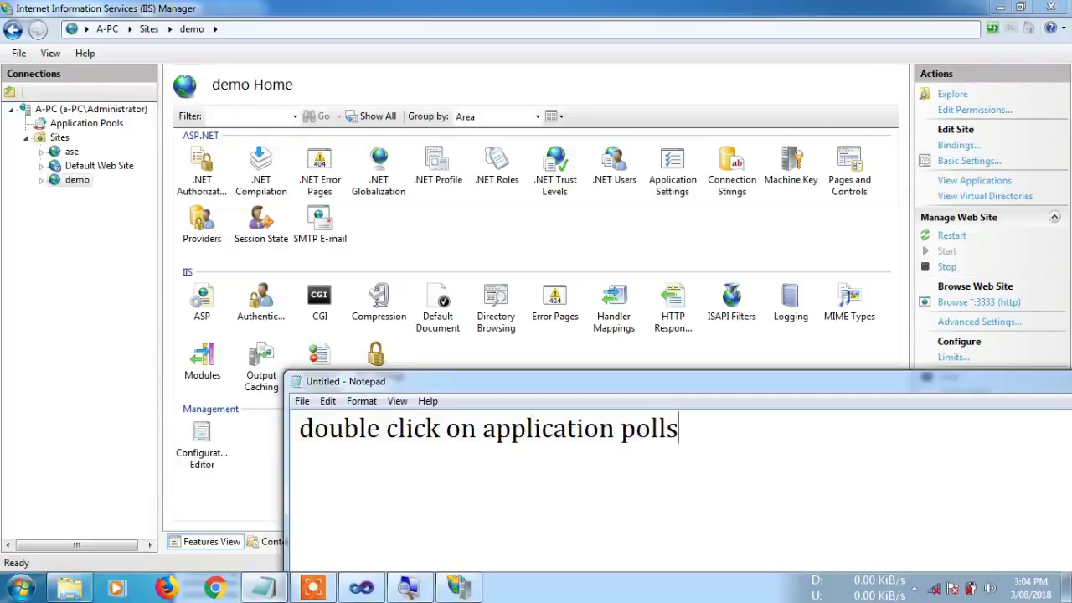
{"action": "double_click", "coordinate": [94, 127]}
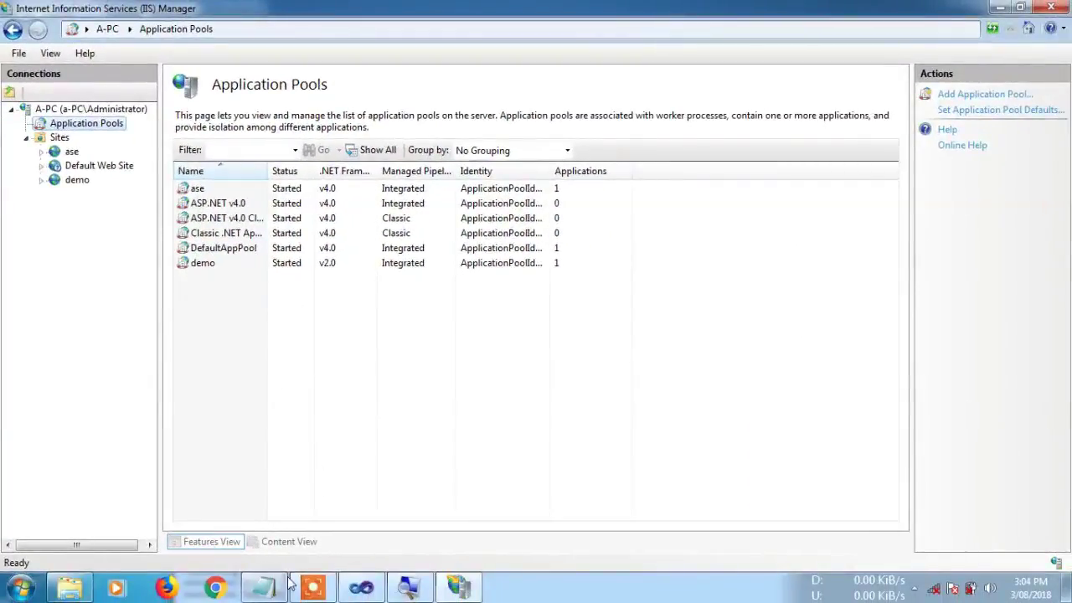
Replace the Notepad text with "in list select your site name my site name is demo double click that" and select the demo application pool.
{"action": "left_click", "coordinate": [263, 588]}
{"action": "left_click_drag", "start_coordinate": [686, 428], "coordinate": [197, 426]}
{"action": "type", "text": "i"}
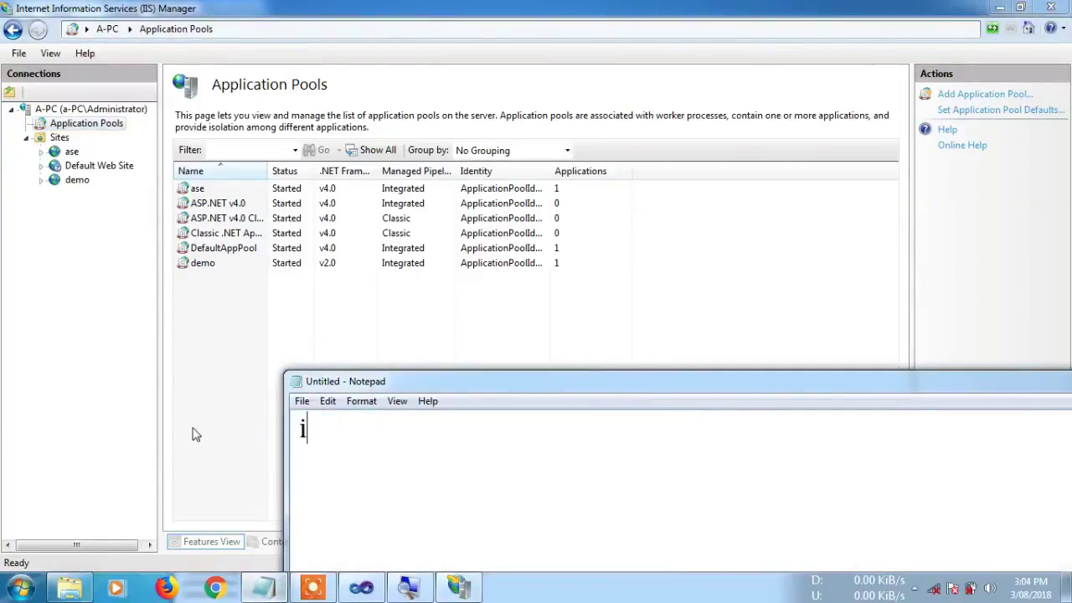
{"action": "type", "text": "n list select "}
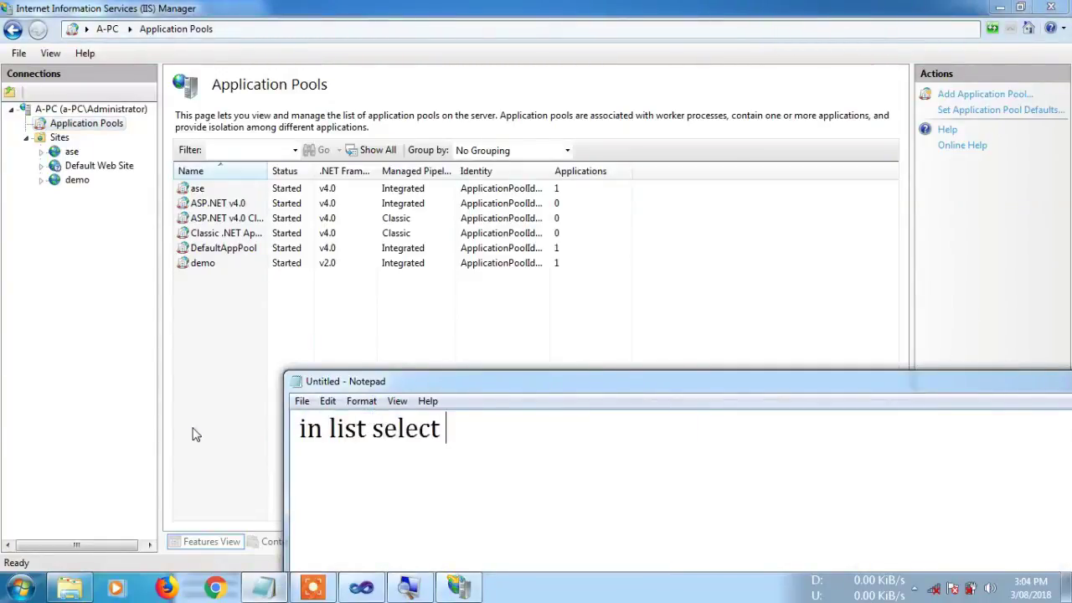
{"action": "type", "text": "your sit"}
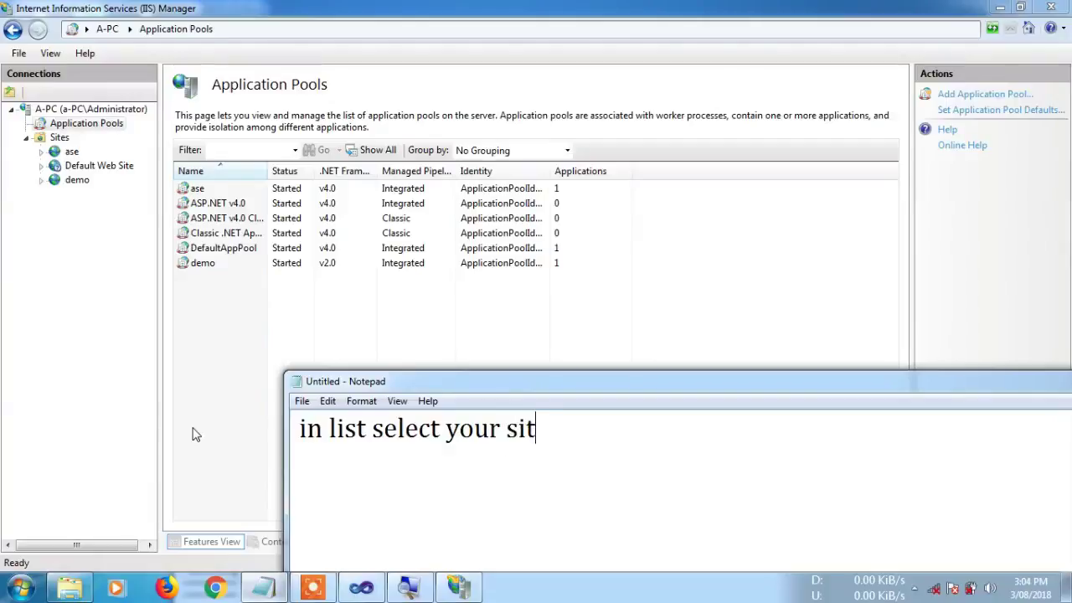
{"action": "type", "text": "e name my"}
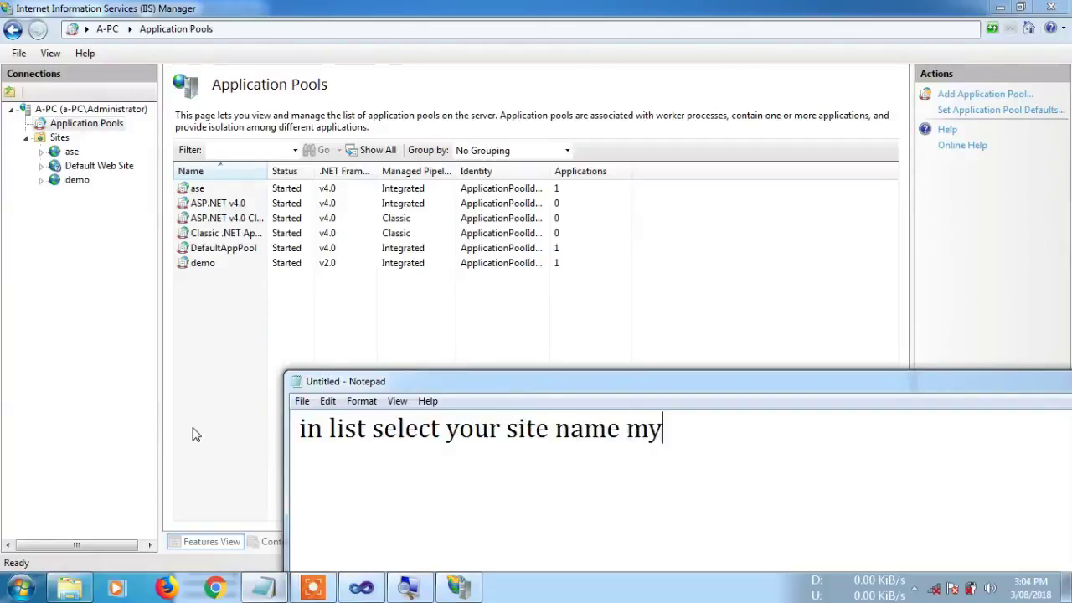
{"action": "type", "text": " site name is demo"}
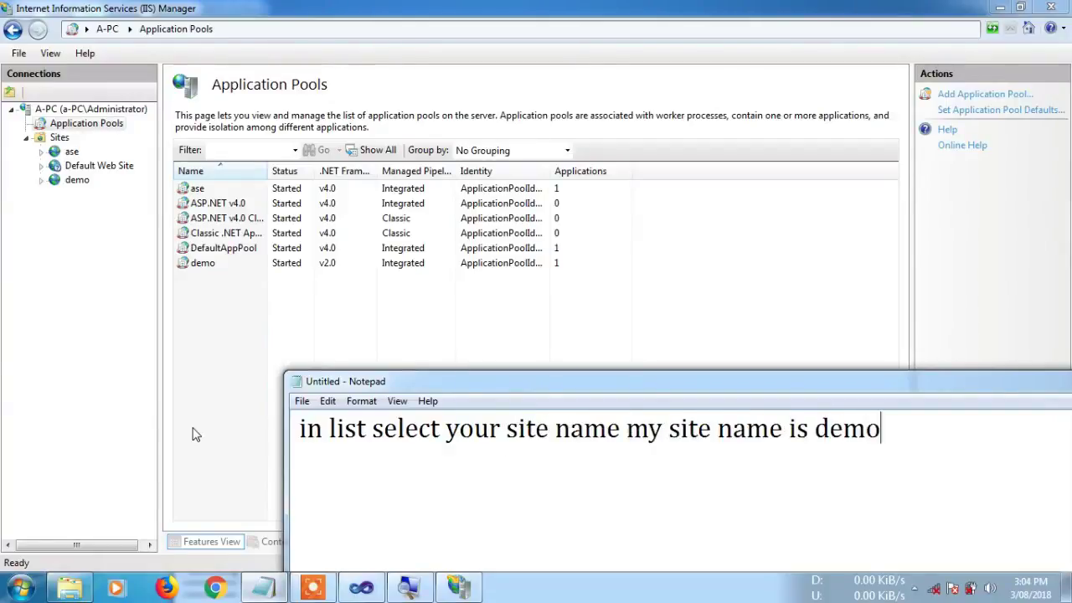
{"action": "type", "text": " double clik"}
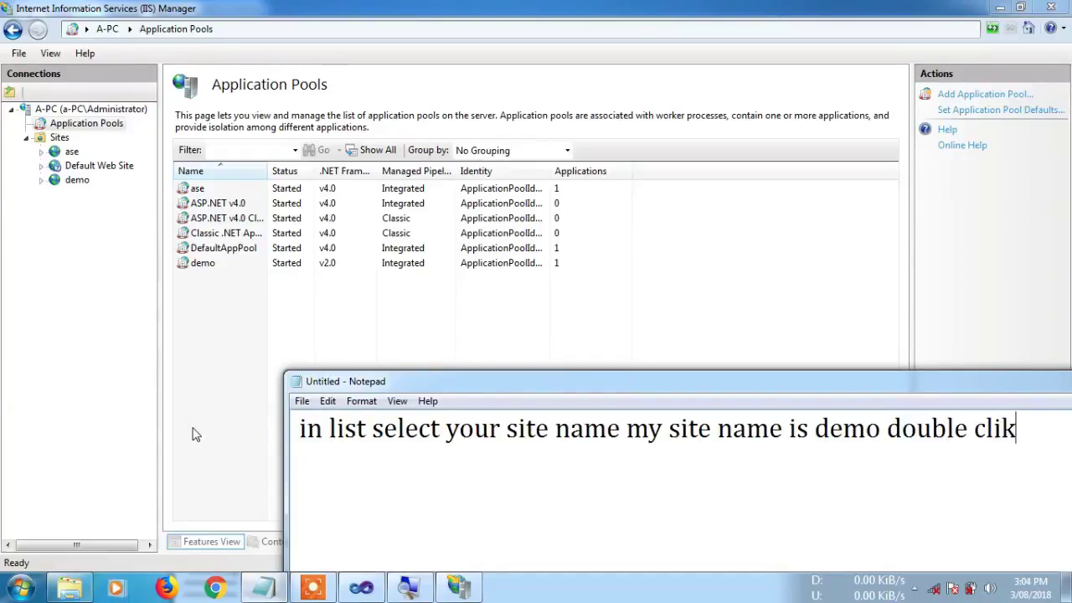
{"action": "key", "text": "BackSpace"}
{"action": "type", "text": "ck tha"}
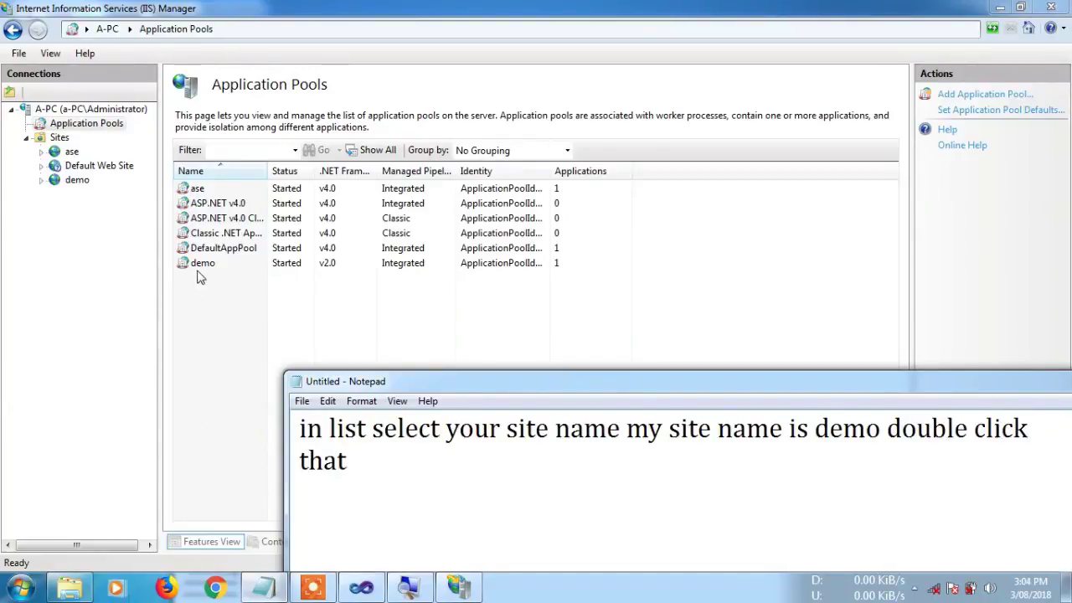
{"action": "left_click", "coordinate": [202, 276]}
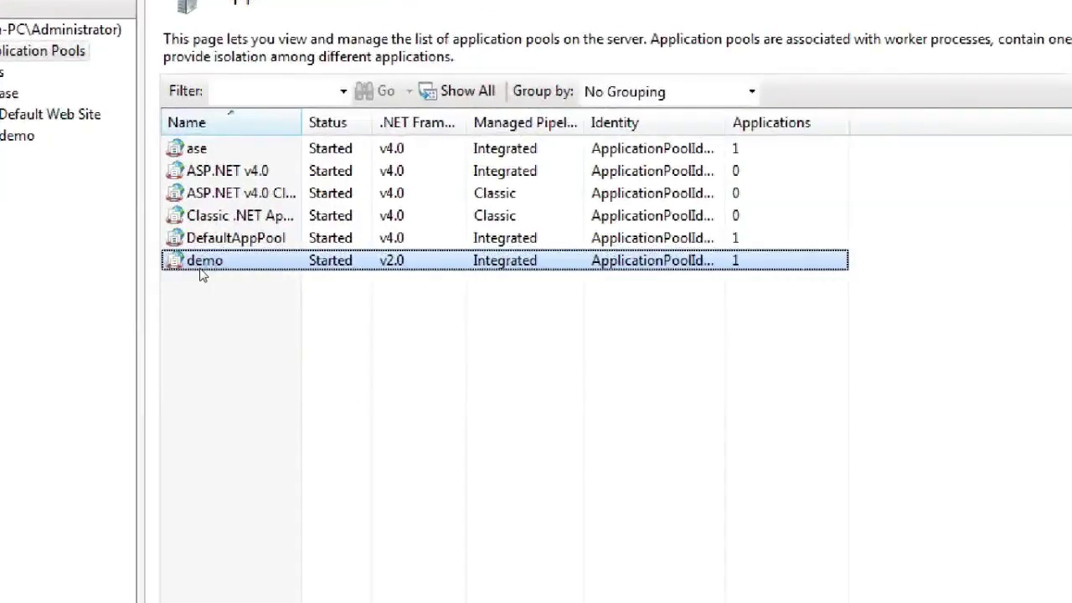
Open the demo application pool for editing and replace the Notepad text with "change .Net framework version and set Net framework V4".
{"action": "double_click", "coordinate": [201, 269]}
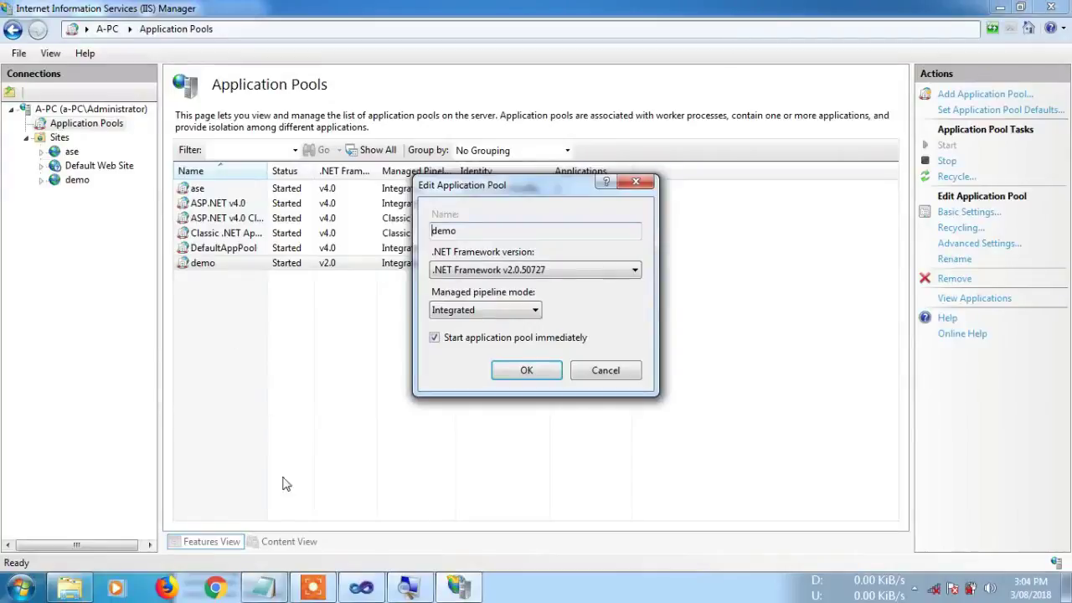
{"action": "left_click", "coordinate": [264, 587]}
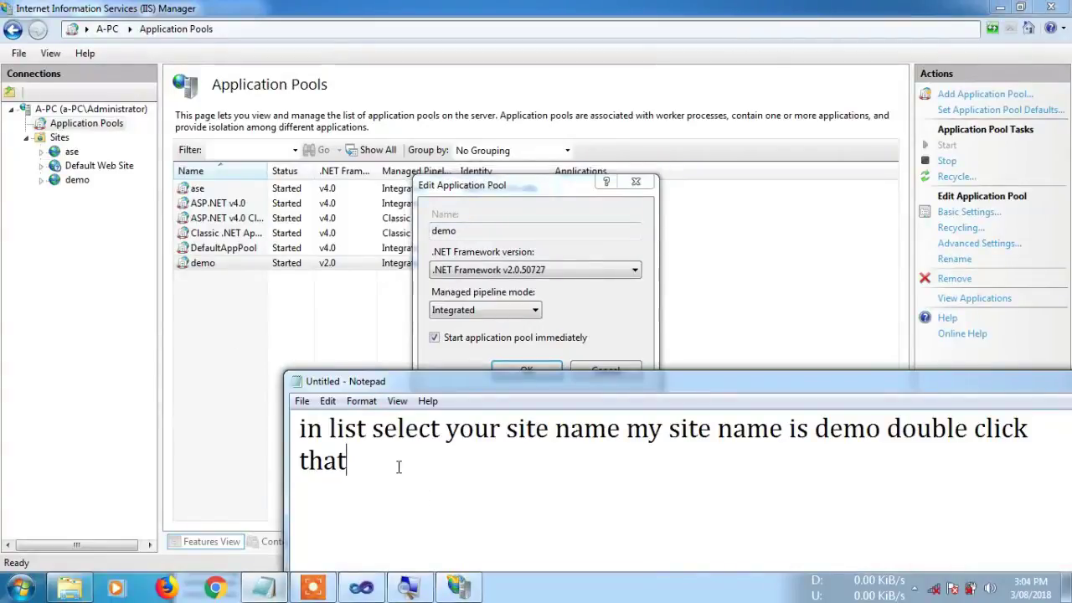
{"action": "left_click_drag", "start_coordinate": [397, 467], "coordinate": [277, 423]}
{"action": "type", "text": "change"}
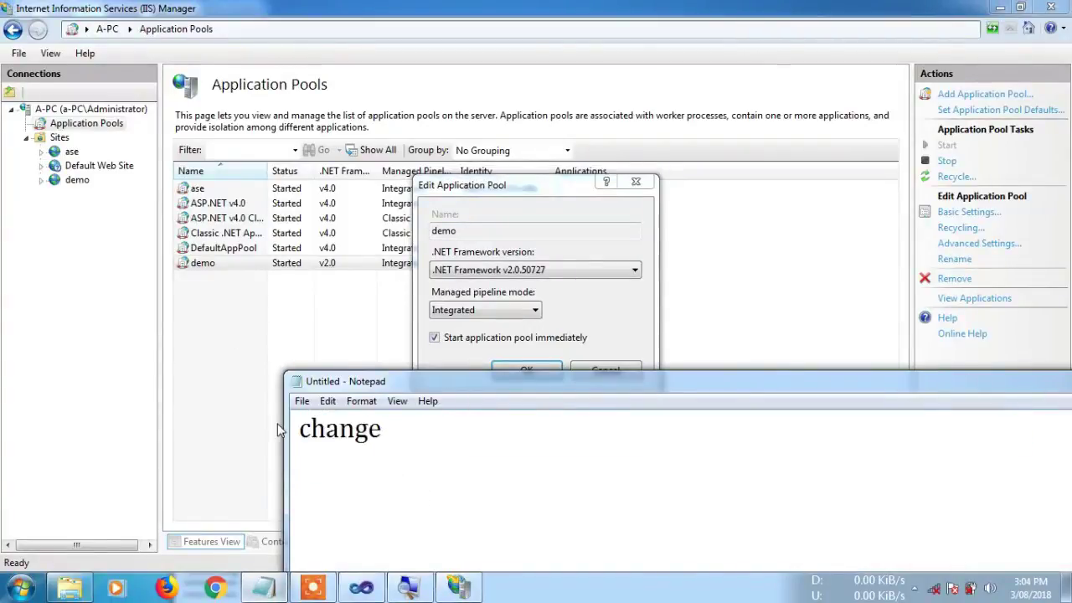
{"action": "type", "text": " .Net frame"}
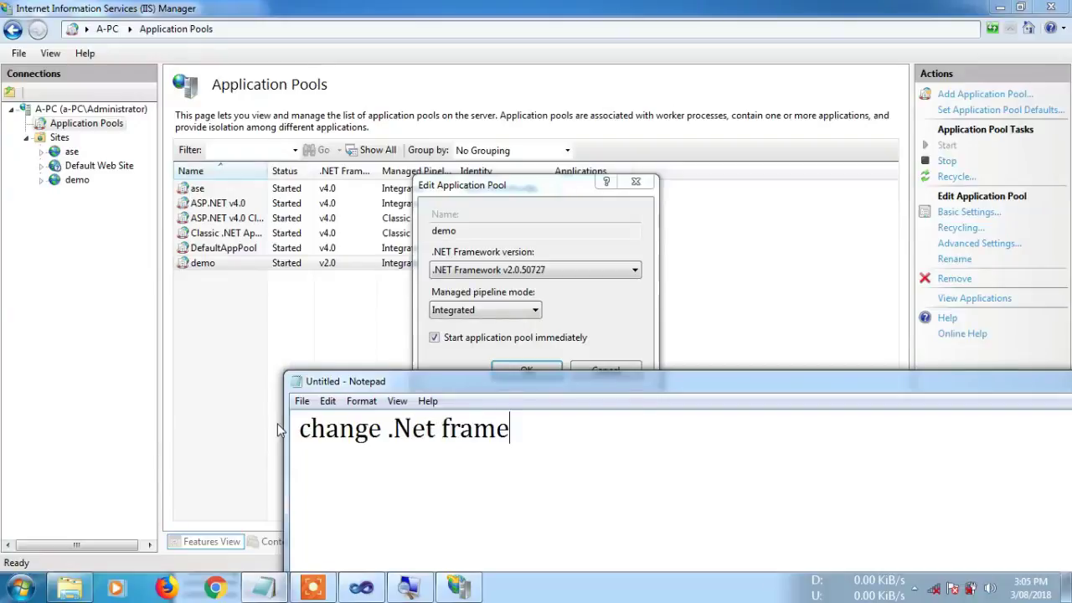
{"action": "type", "text": "work version "}
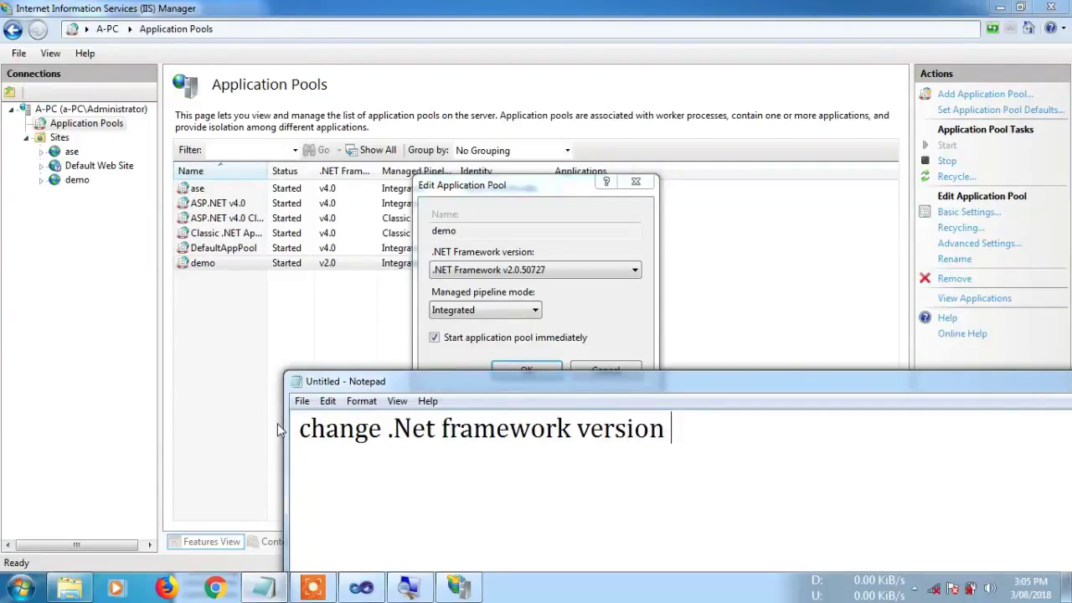
{"action": "type", "text": "and set"}
{"action": "left_click_drag", "start_coordinate": [392, 429], "coordinate": [573, 429]}
{"action": "key", "text": "ctrl+c"}
{"action": "left_click", "coordinate": [779, 429]}
{"action": "key", "text": "ctrl+v"}
{"action": "type", "text": "V4"}
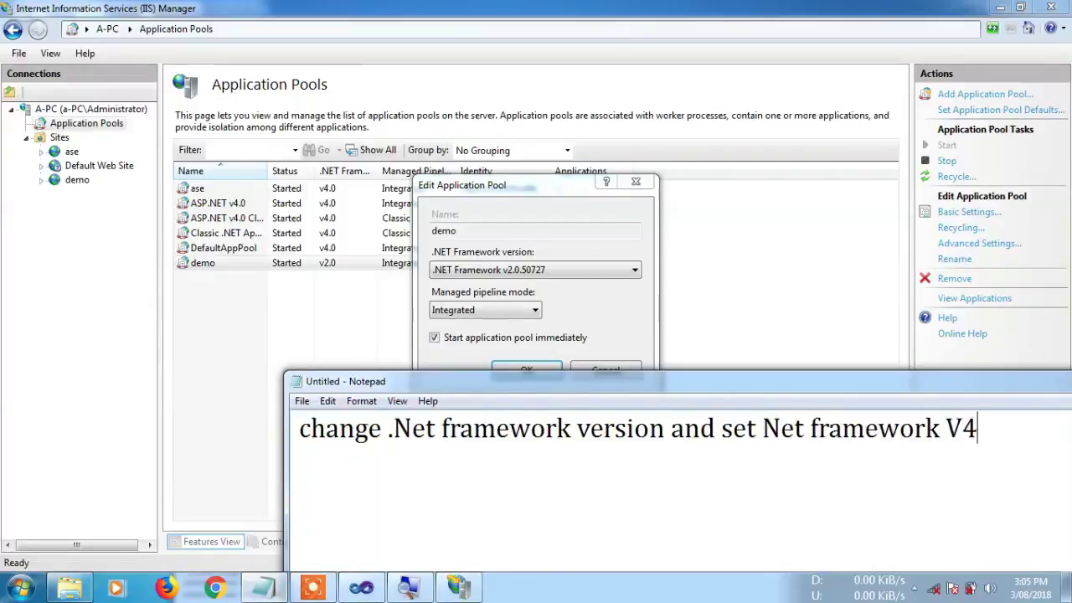
Set the demo application pool's .NET Framework version to v4.0.30319 and confirm the change.
{"action": "left_click", "coordinate": [586, 273]}
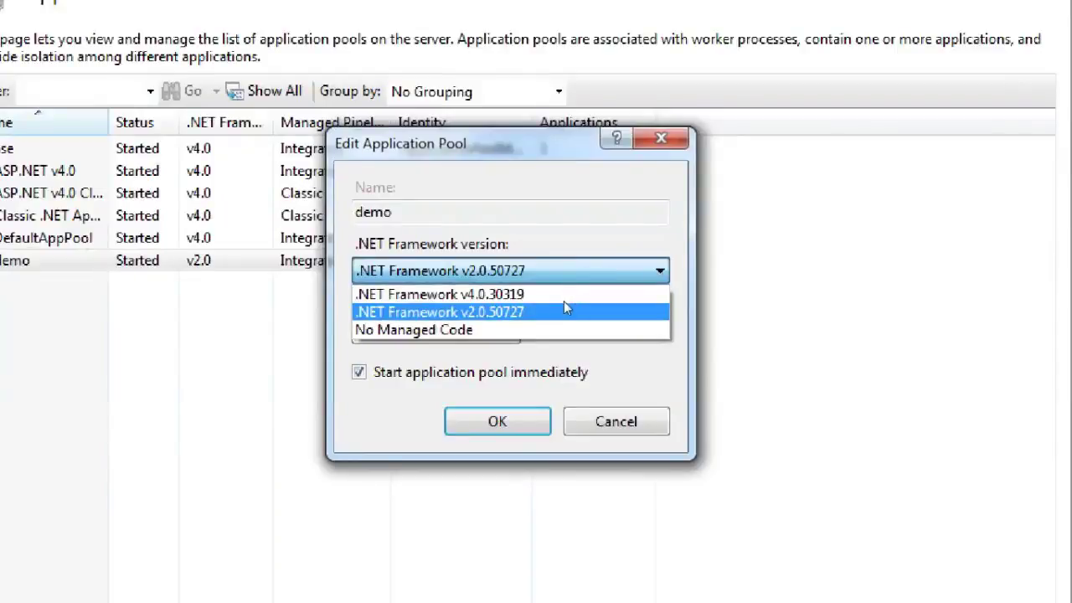
{"action": "left_click", "coordinate": [551, 290]}
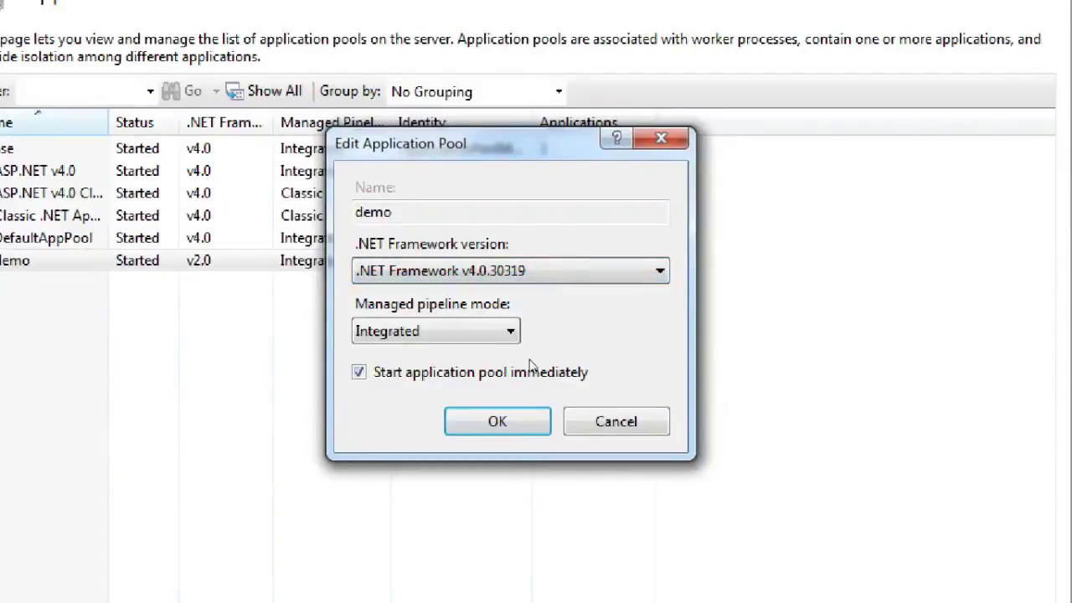
{"action": "key", "text": "Return"}
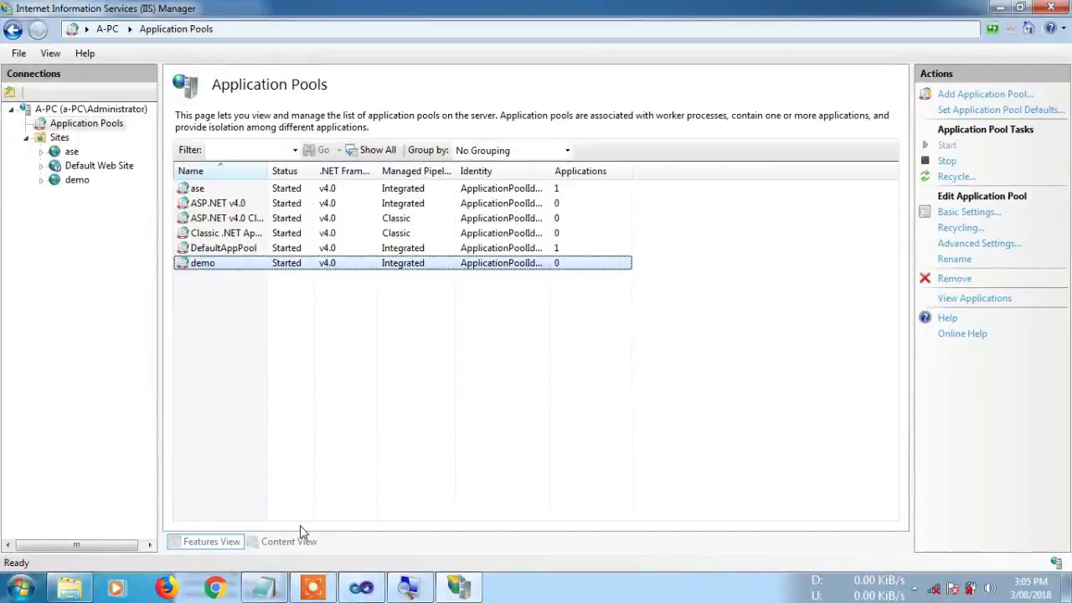
Append "then click ok" to the .Net framework instruction in Notepad.
{"action": "left_click", "coordinate": [281, 584]}
{"action": "key", "text": "Return"}
{"action": "key", "text": "BackSpace"}
{"action": "type", "text": "tha"}
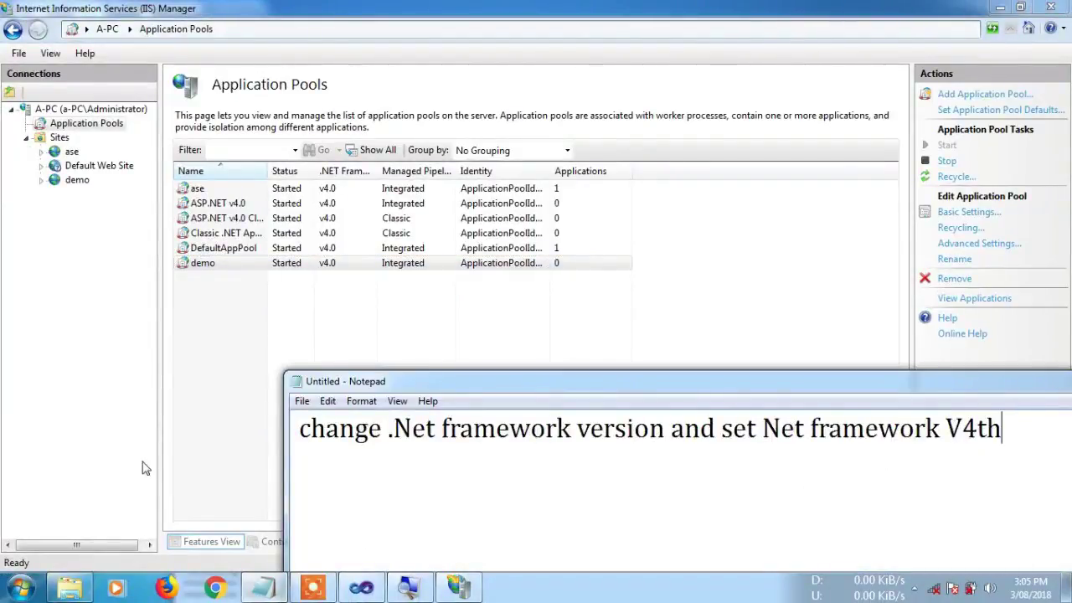
{"action": "key", "text": "BackSpace"}
{"action": "key", "text": "BackSpace"}
{"action": "type", "text": "then"}
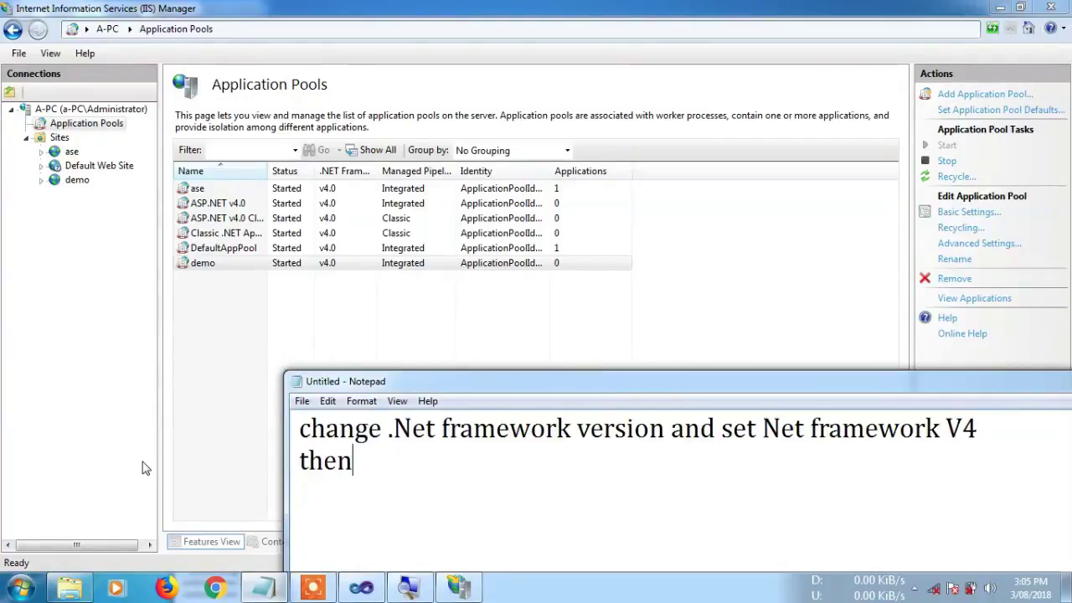
{"action": "type", "text": " click ok"}
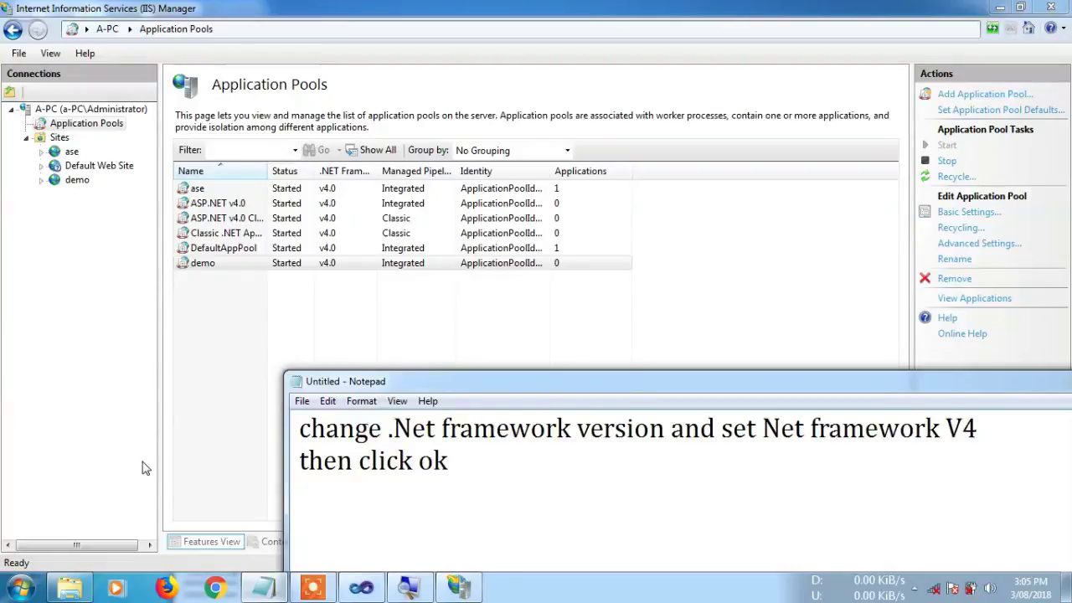
Clear the Notepad text and open the demo site's home page in IIS Manager.
{"action": "key", "text": "shift+Up"}
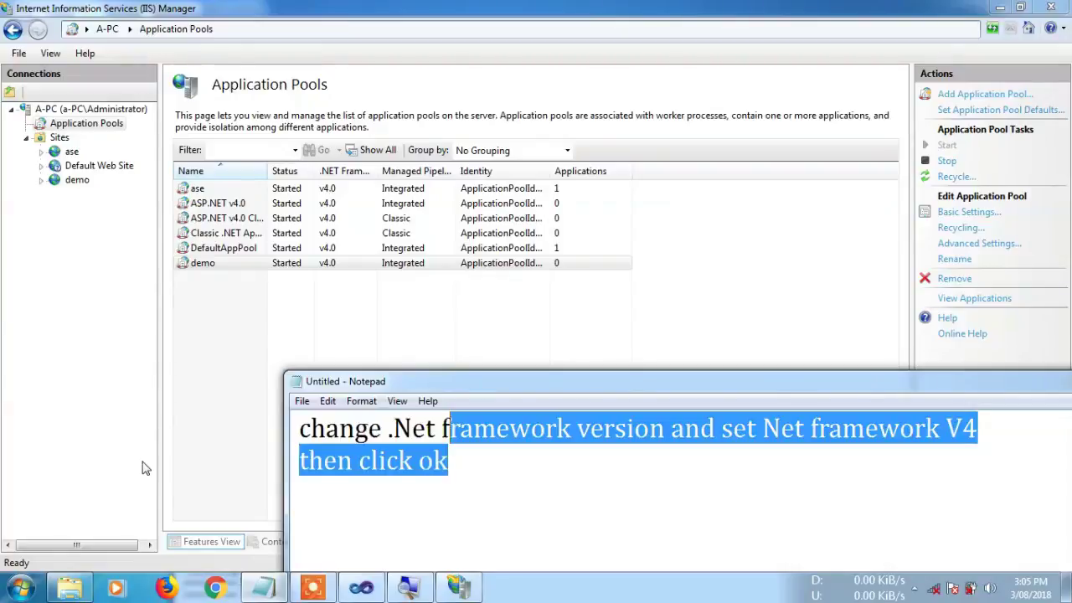
{"action": "key", "text": "BackSpace"}
{"action": "key", "text": "BackSpace"}
{"action": "key", "text": "BackSpace"}
{"action": "key", "text": "BackSpace"}
{"action": "key", "text": "BackSpace"}
{"action": "key", "text": "BackSpace"}
{"action": "key", "text": "BackSpace"}
{"action": "key", "text": "BackSpace"}
{"action": "key", "text": "BackSpace"}
{"action": "key", "text": "BackSpace"}
{"action": "key", "text": "BackSpace"}
{"action": "key", "text": "BackSpace"}
{"action": "key", "text": "BackSpace"}
{"action": "key", "text": "BackSpace"}
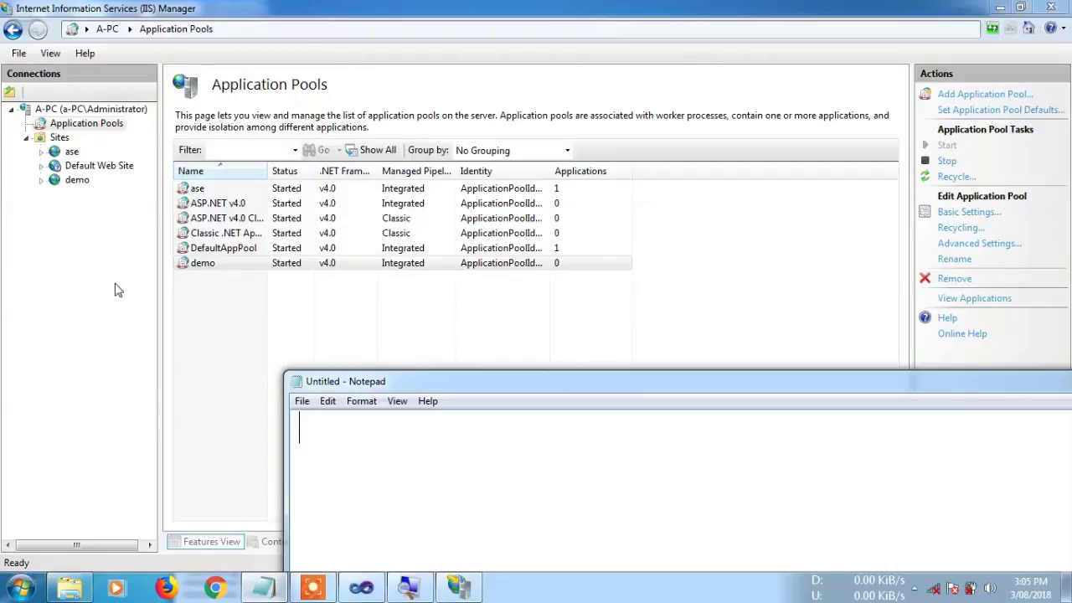
{"action": "left_click", "coordinate": [70, 183]}
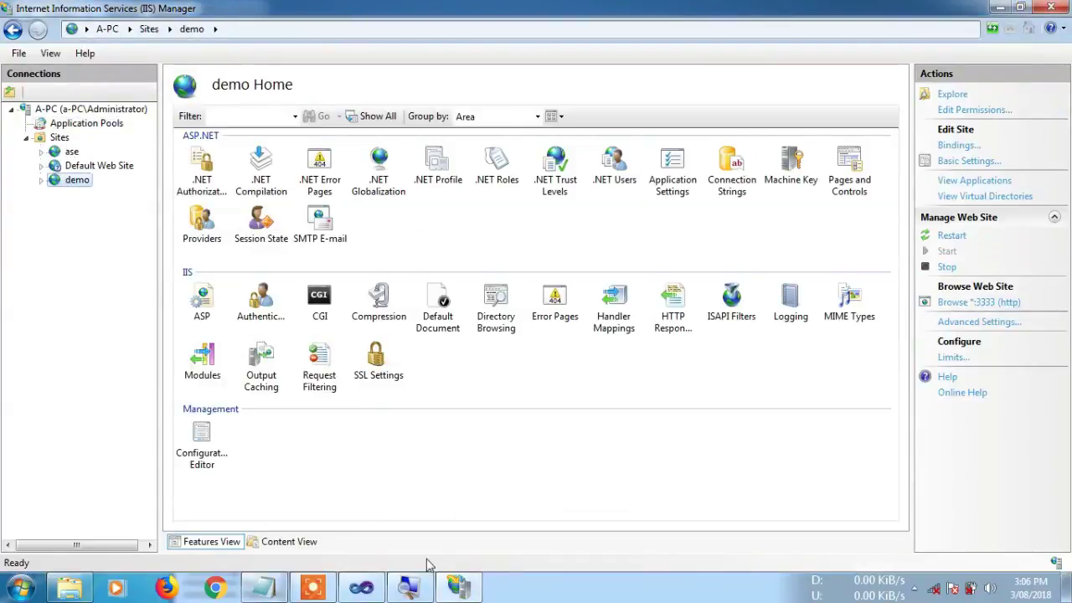
Write "then under site section click on site" in Notepad and return to IIS Manager.
{"action": "left_click", "coordinate": [276, 588]}
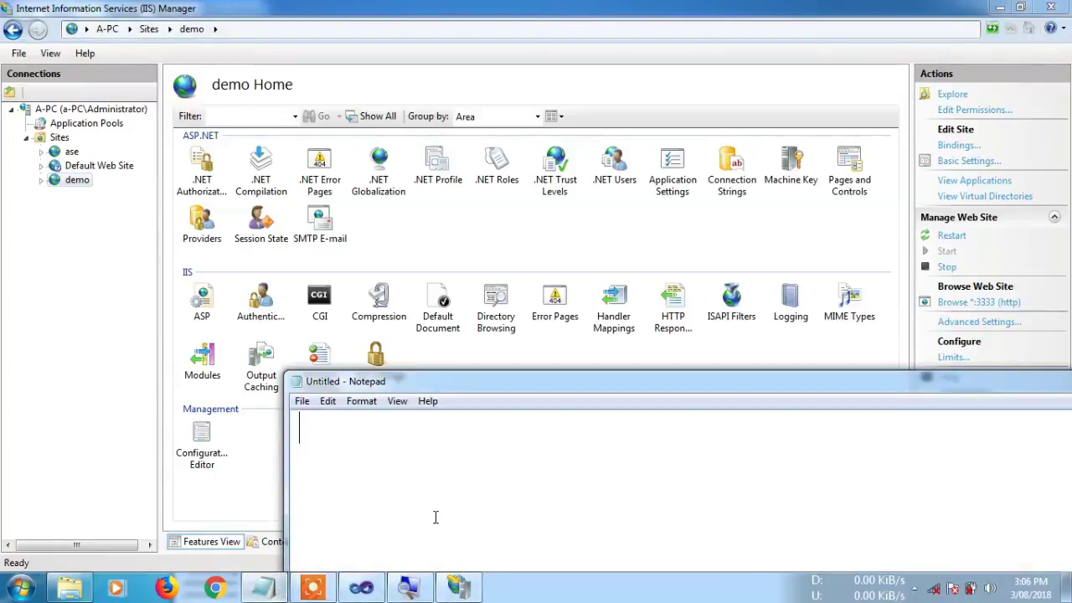
{"action": "type", "text": "then"}
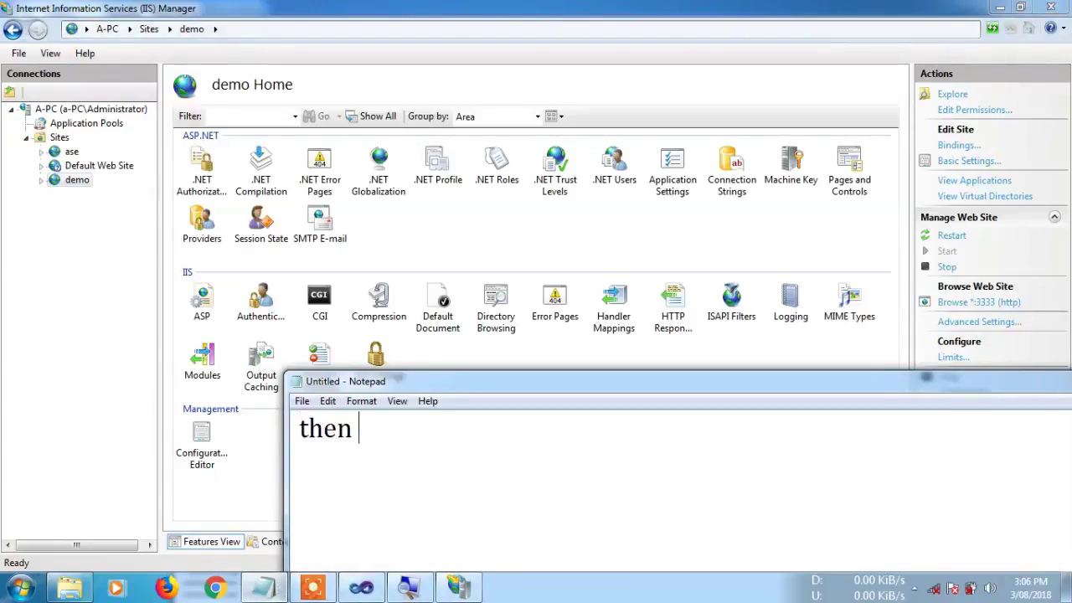
{"action": "type", "text": " under site "}
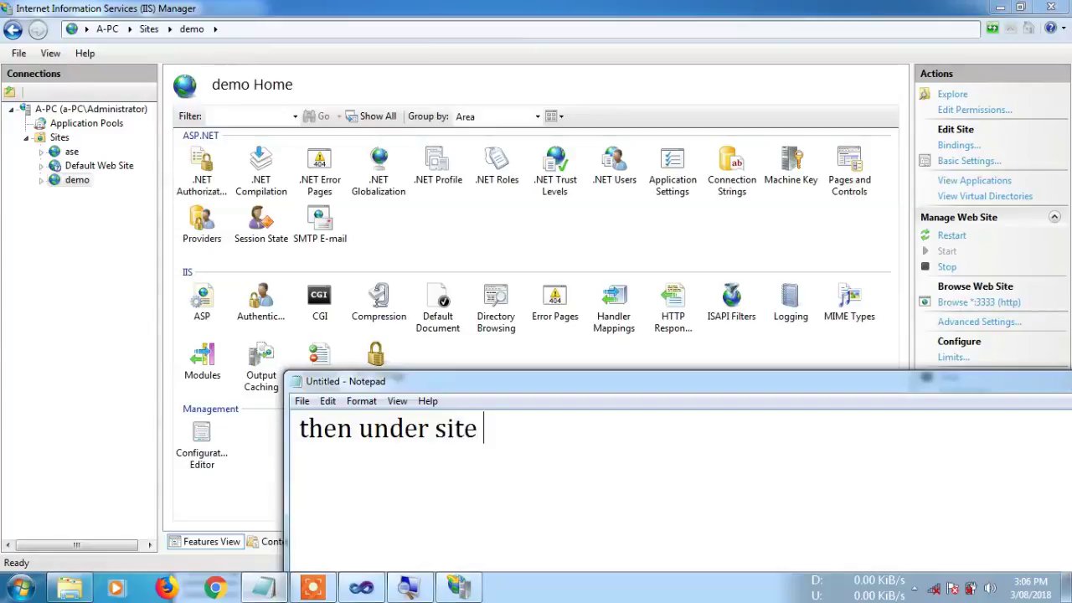
{"action": "type", "text": "section click on sit"}
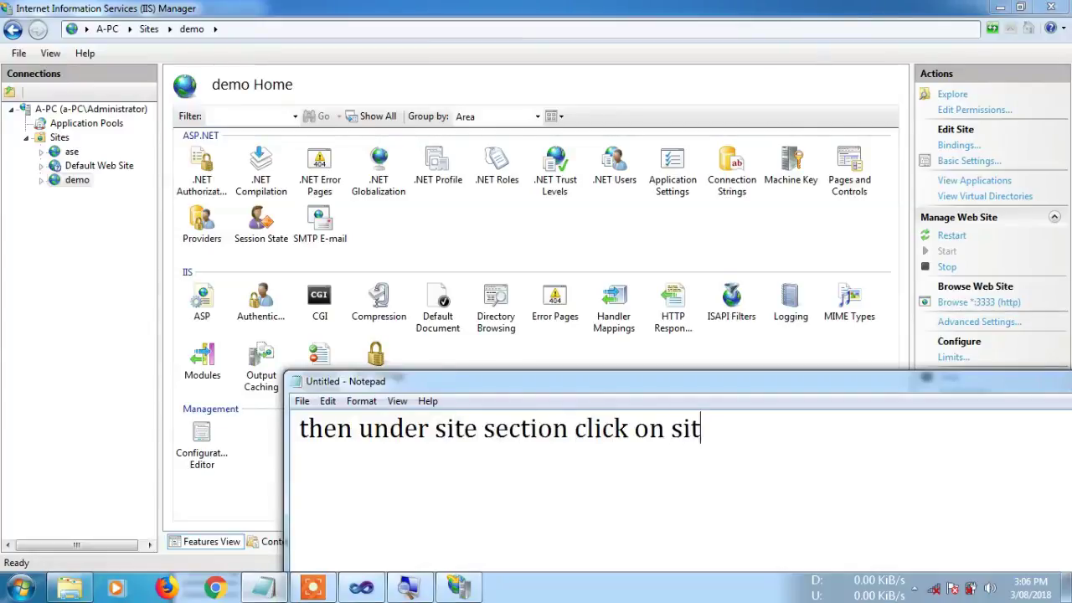
{"action": "type", "text": "e"}
{"action": "key", "text": "super+Down"}
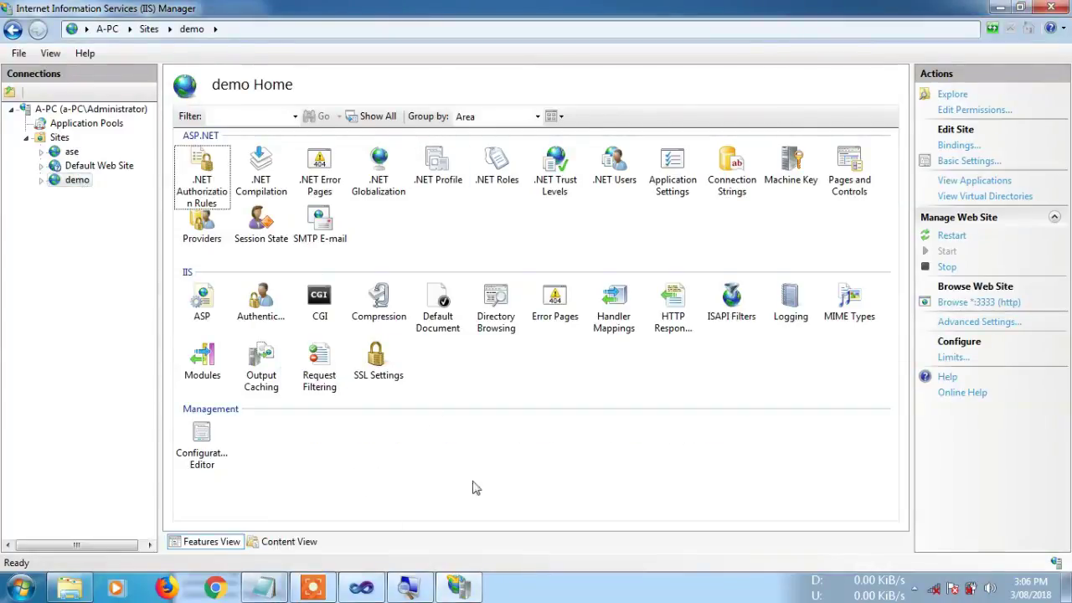
Replace the Notepad text with "here click on Directory Browsing option and enabled that" and open Directory Browsing for the demo site.
{"action": "left_click", "coordinate": [265, 589]}
{"action": "key", "text": "ctrl+a"}
{"action": "key", "text": "BackSpace"}
{"action": "type", "text": "here "}
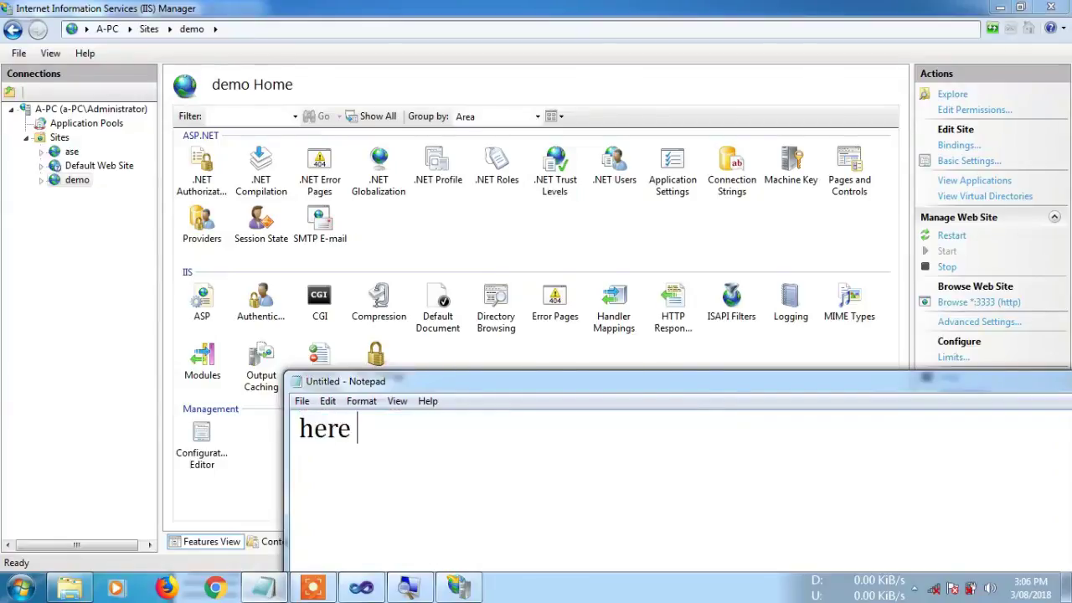
{"action": "type", "text": "click on Direct"}
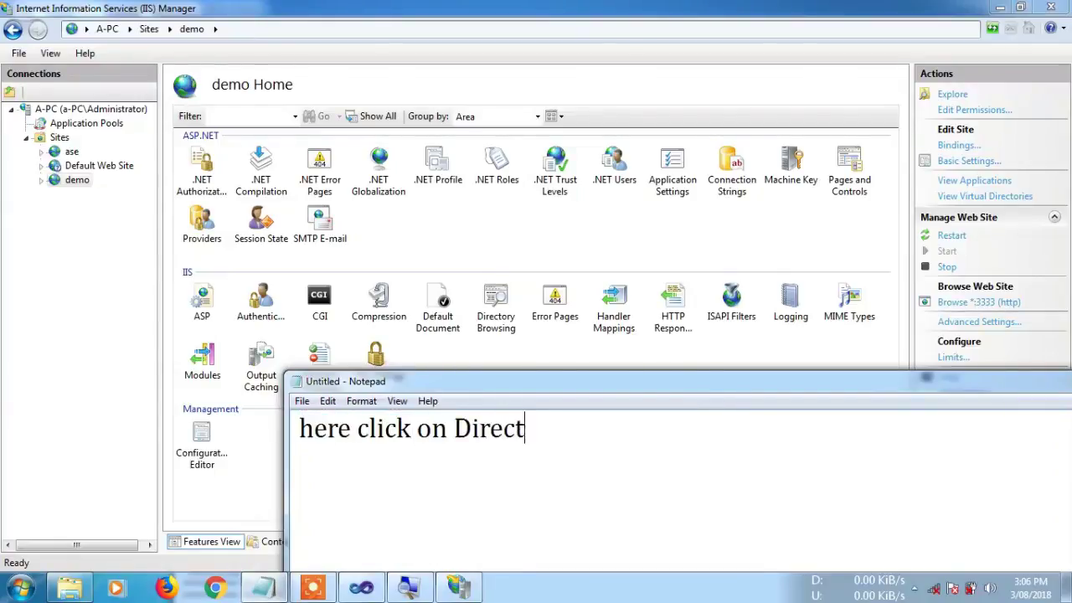
{"action": "type", "text": "ory Browsing opt"}
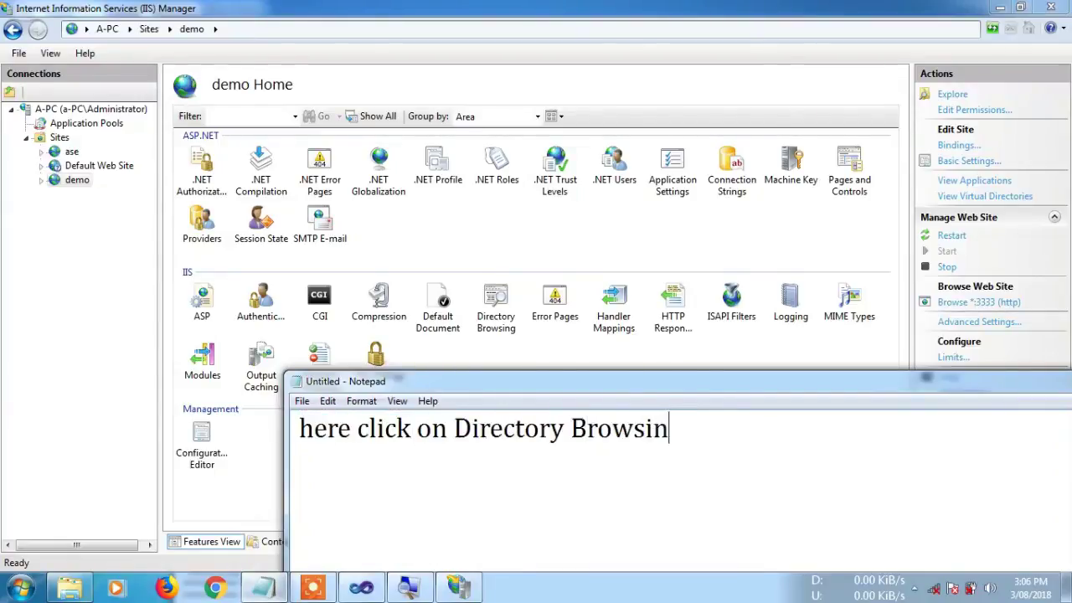
{"action": "key", "text": "ctrl+shift+Left"}
{"action": "type", "text": "ion and enabled that"}
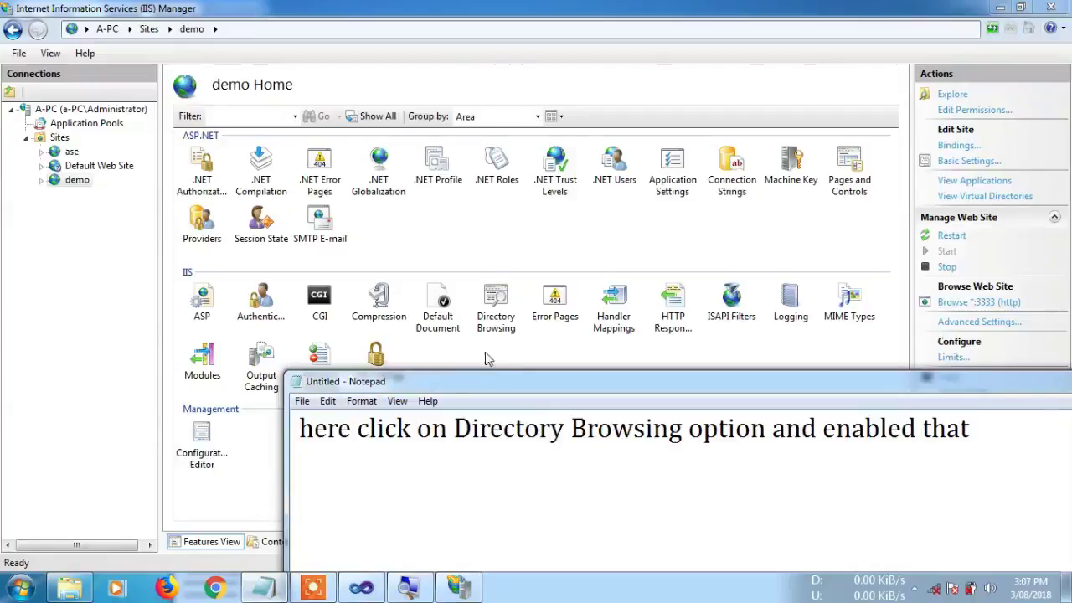
{"action": "left_click", "coordinate": [501, 332]}
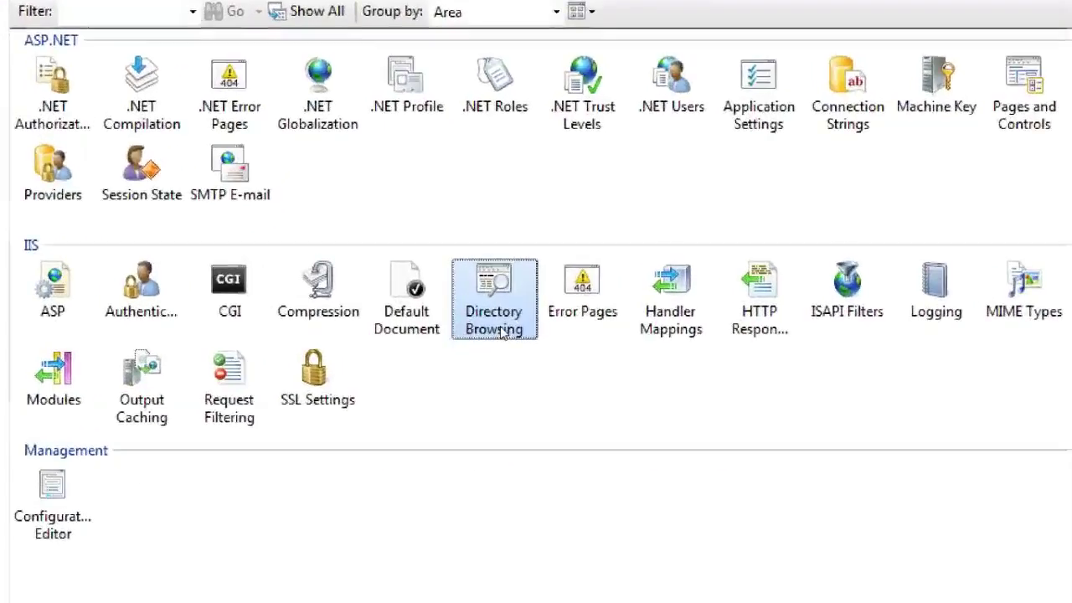
{"action": "double_click", "coordinate": [501, 331]}
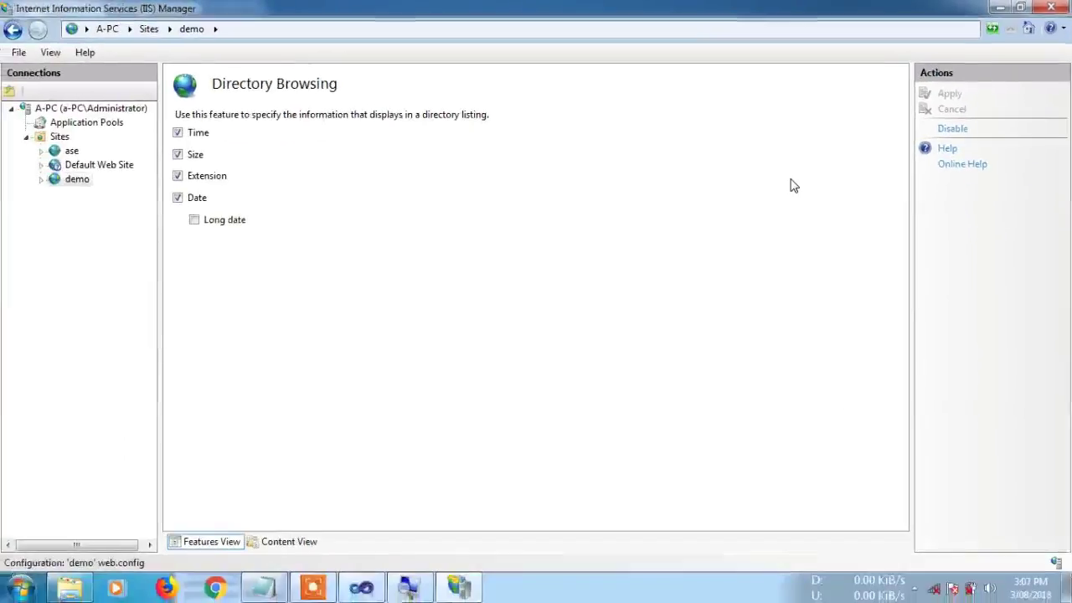
Reposition the Notepad window and write "if you have using 32bit OS then allow 32 application".
{"action": "left_click", "coordinate": [264, 588]}
{"action": "left_click_drag", "start_coordinate": [574, 390], "coordinate": [519, 315]}
{"action": "key", "text": "Return"}
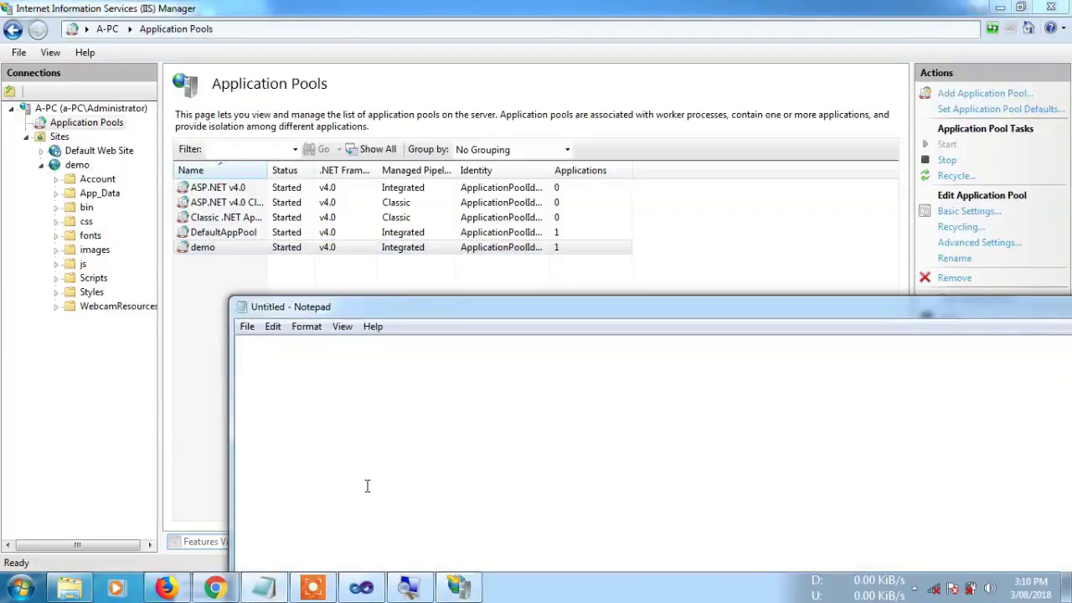
{"action": "type", "text": "if you have using "}
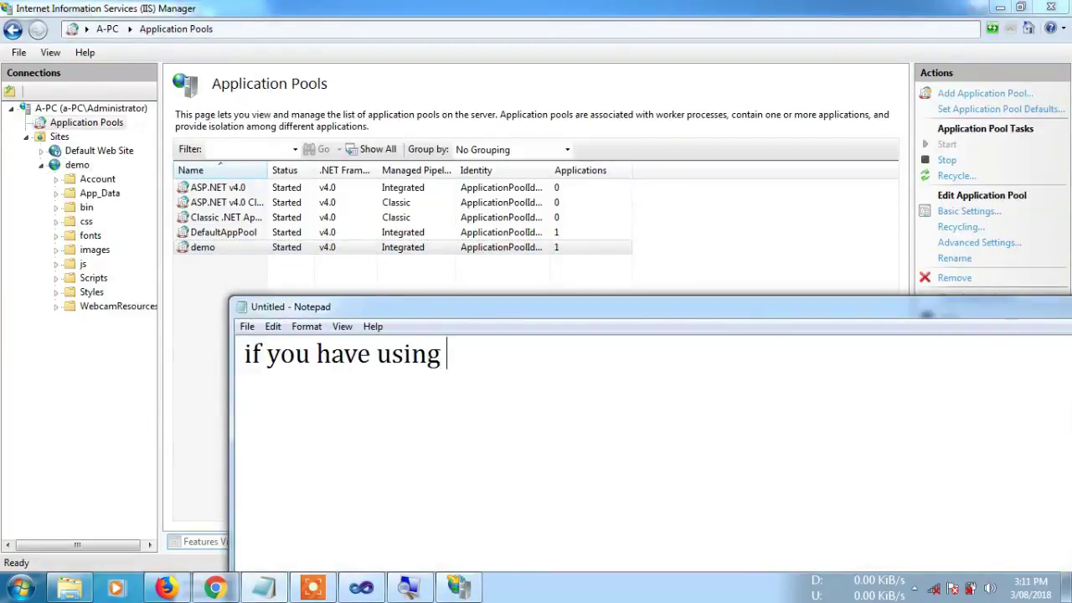
{"action": "type", "text": "32bit OS then allow 32 application"}
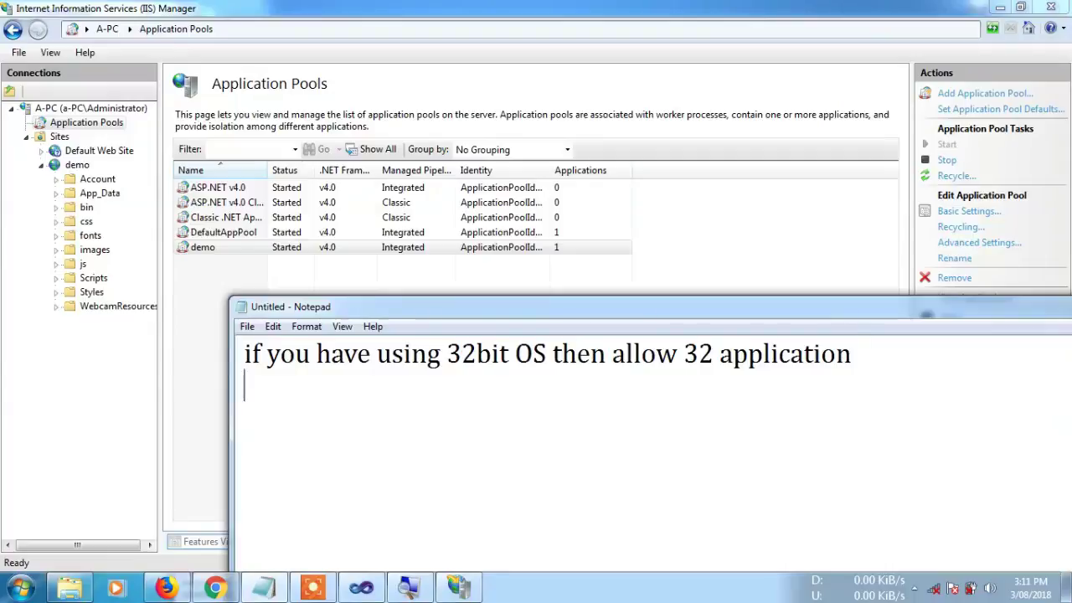
Add the line "go to application polls select site AT RIGHT SIDE select advance settiing" in Notepad, and clear all the text.
{"action": "key", "text": "Return"}
{"action": "type", "text": "go to application"}
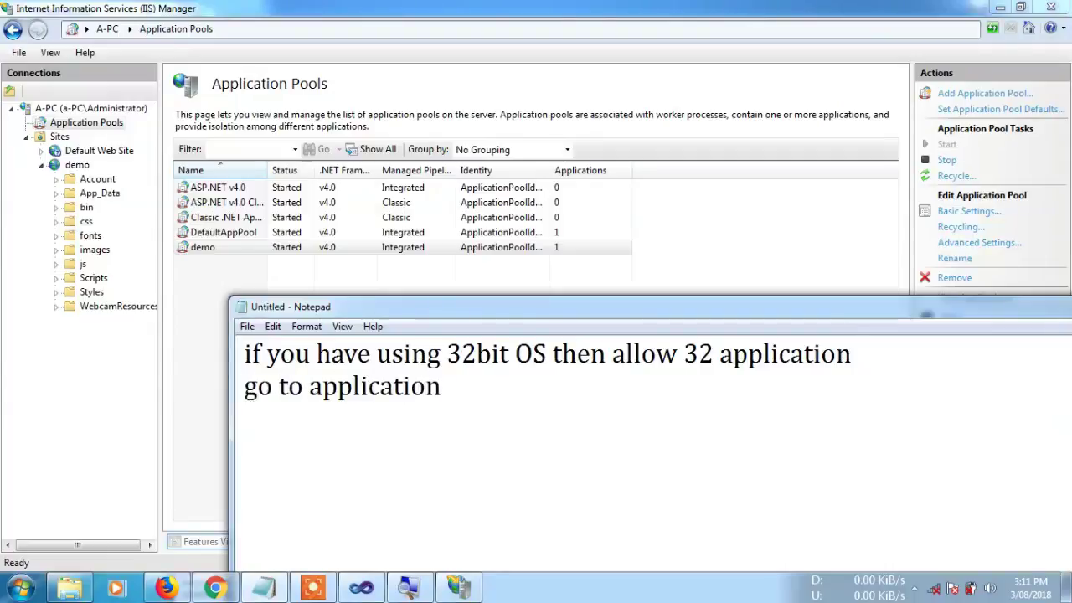
{"action": "type", "text": " polls select site "}
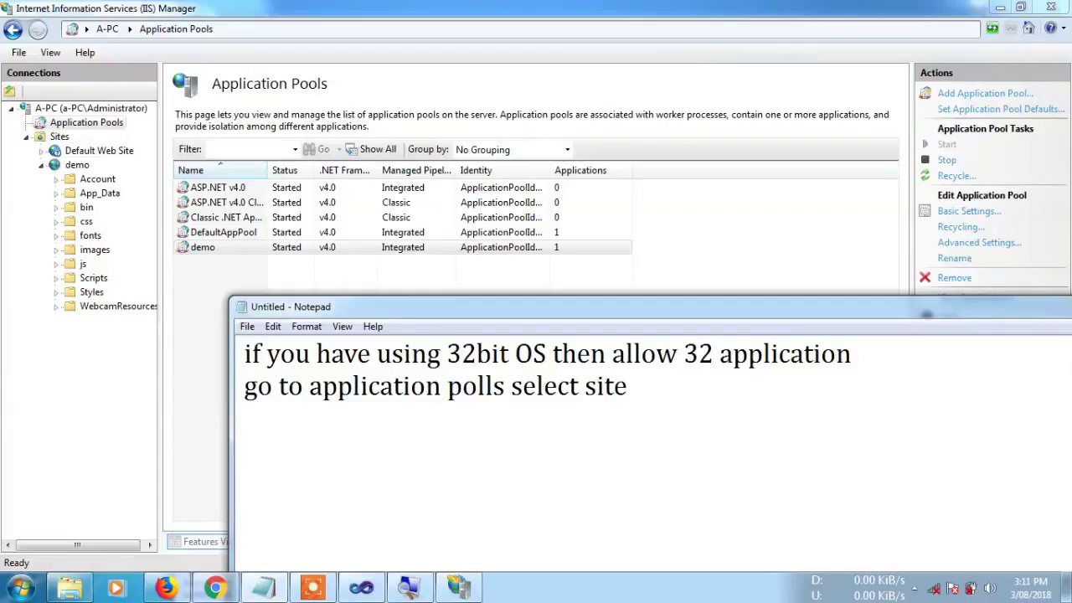
{"action": "type", "text": "AT RIGHT SIDE"}
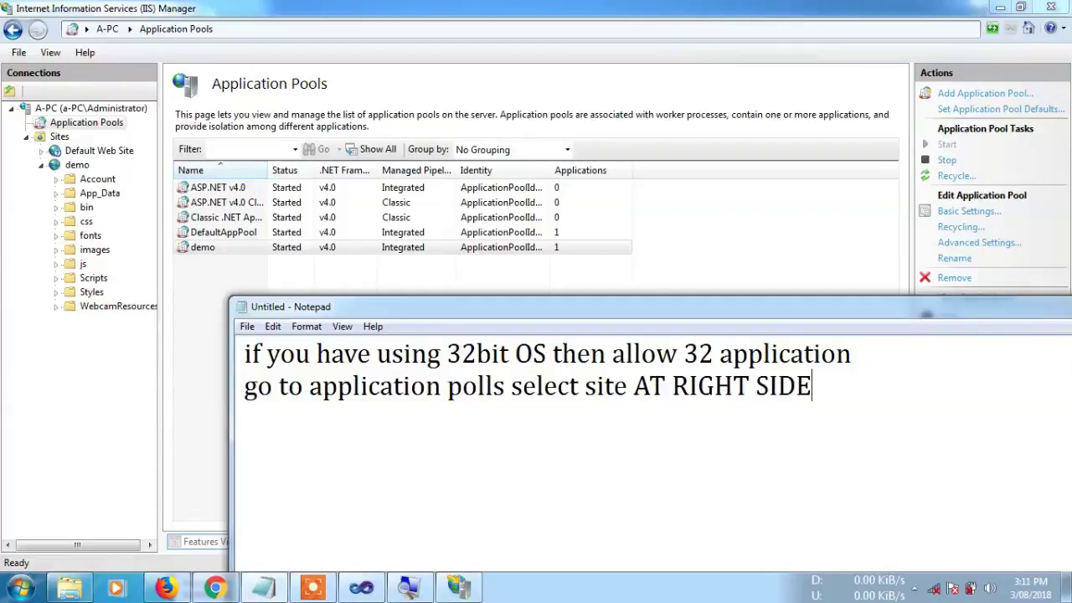
{"action": "type", "text": " select a"}
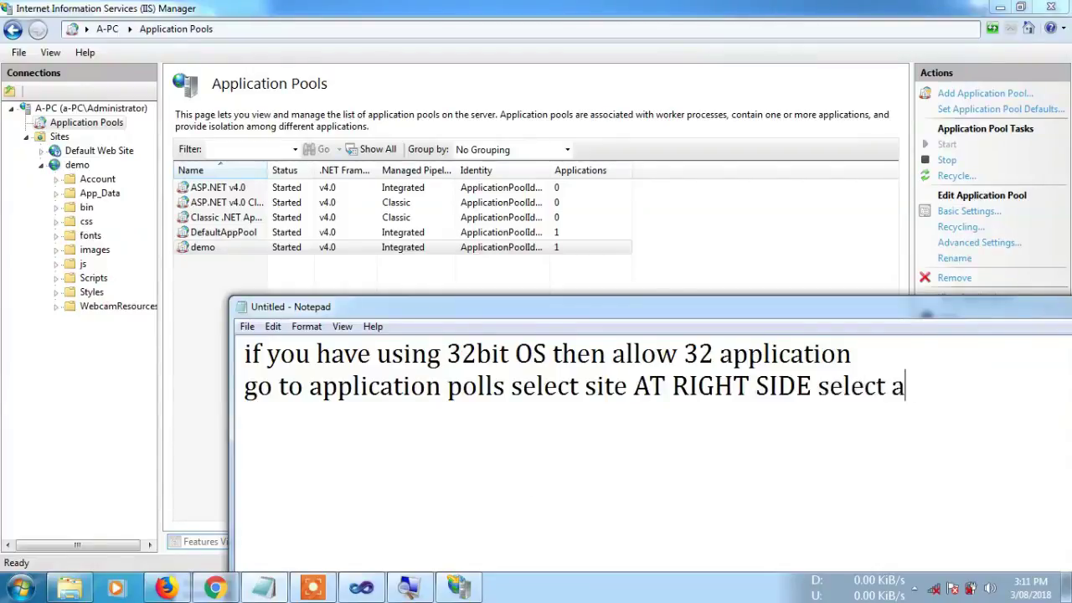
{"action": "type", "text": "dvance settiing"}
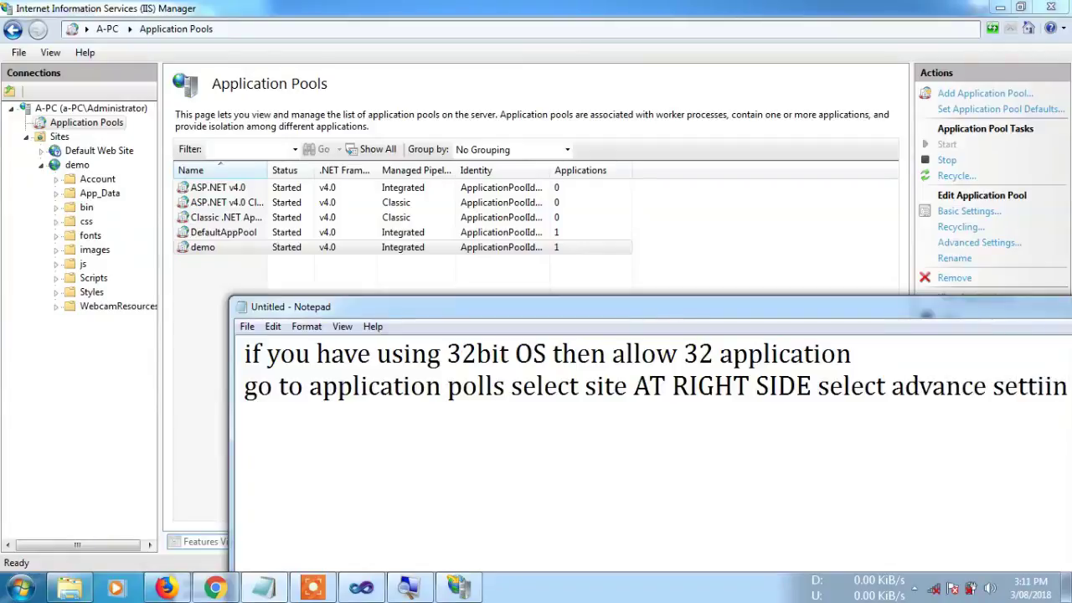
{"action": "key", "text": "ctrl+a"}
{"action": "key", "text": "Delete"}
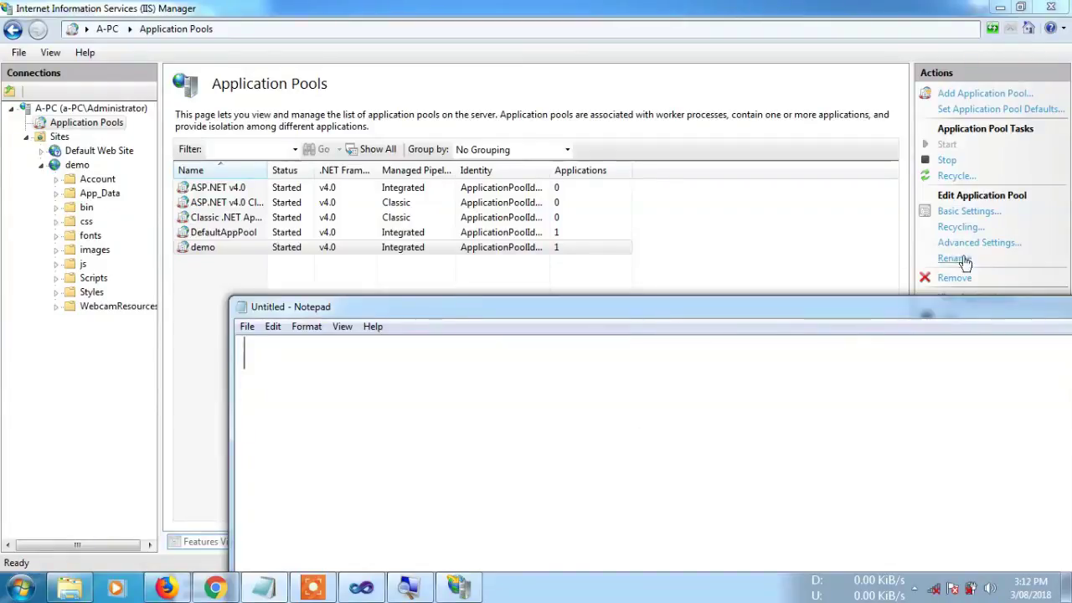
Open the demo application pool's advanced settings and write "chosse second option Enabled 32 bit applicatioon true click ok" in Notepad.
{"action": "left_click", "coordinate": [311, 251]}
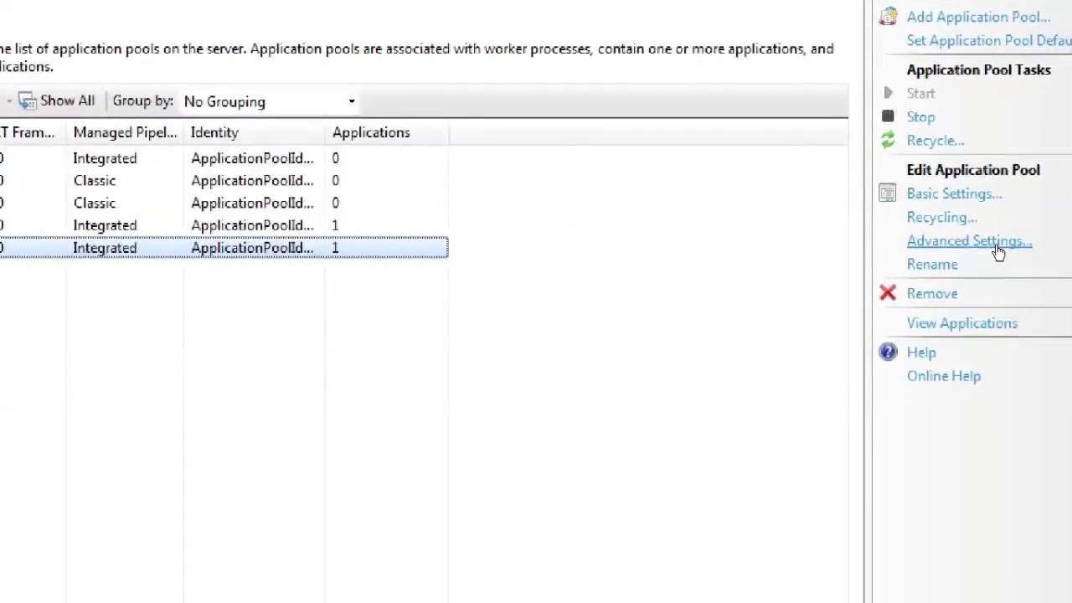
{"action": "left_click", "coordinate": [997, 248]}
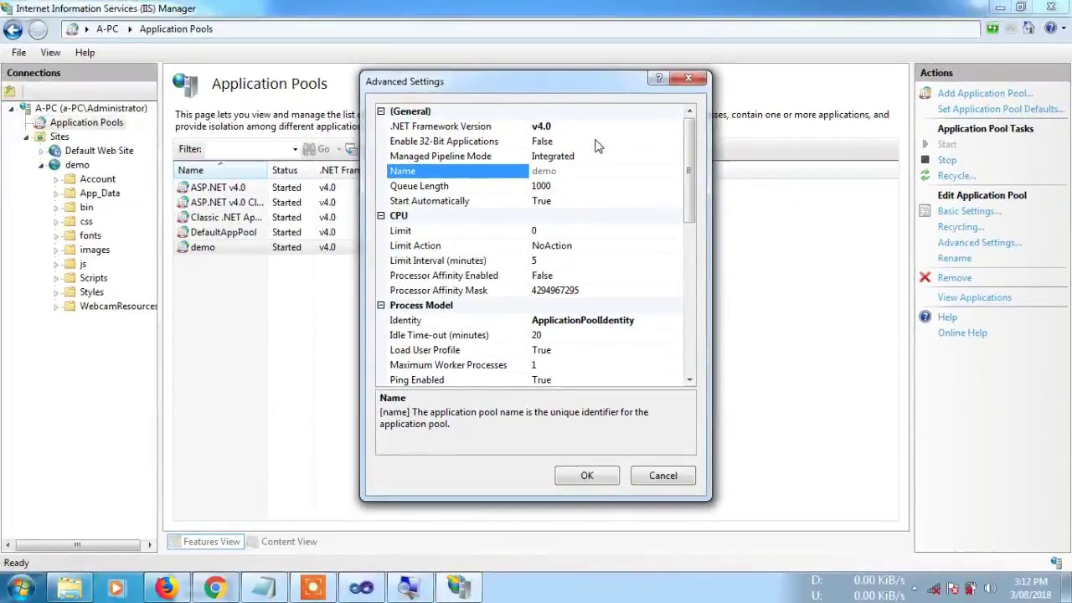
{"action": "left_click", "coordinate": [263, 589]}
{"action": "type", "text": "ch"}
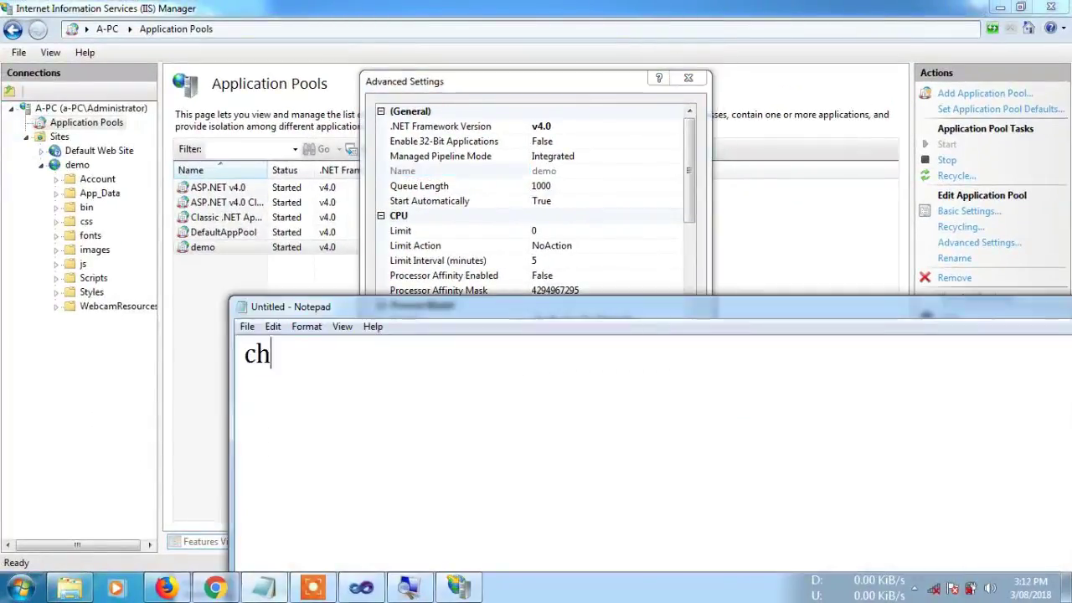
{"action": "type", "text": "osse second option Enabled 3"}
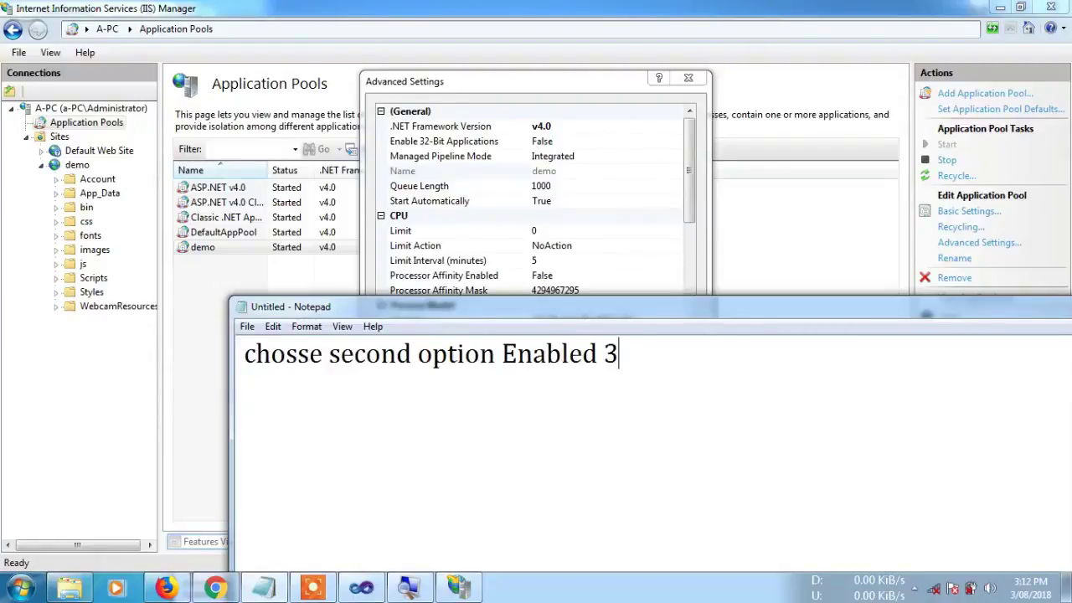
{"action": "type", "text": "2 bit applicatioon "}
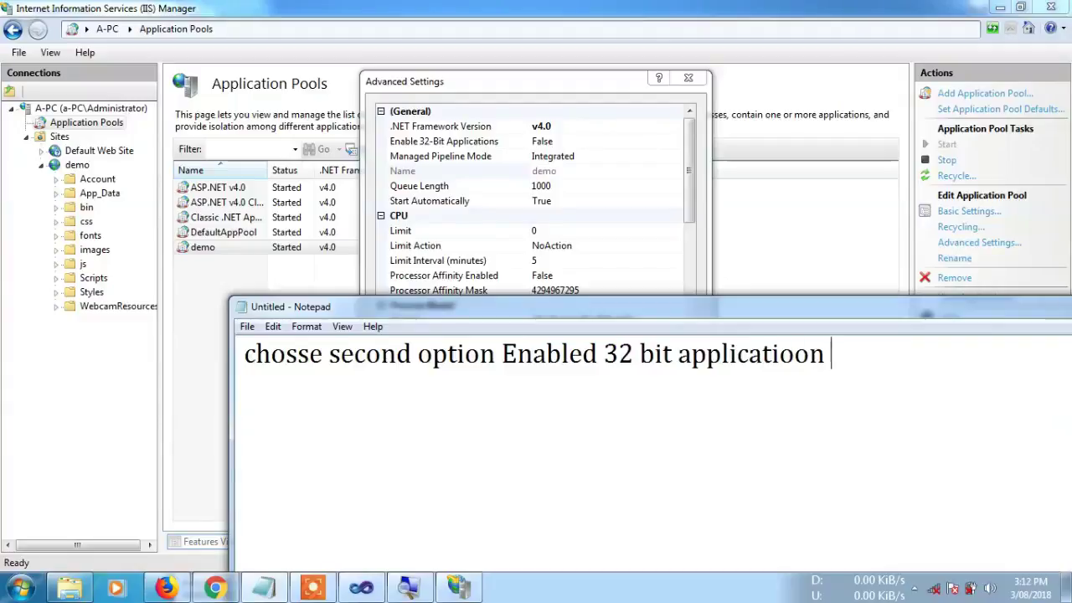
{"action": "type", "text": "true "}
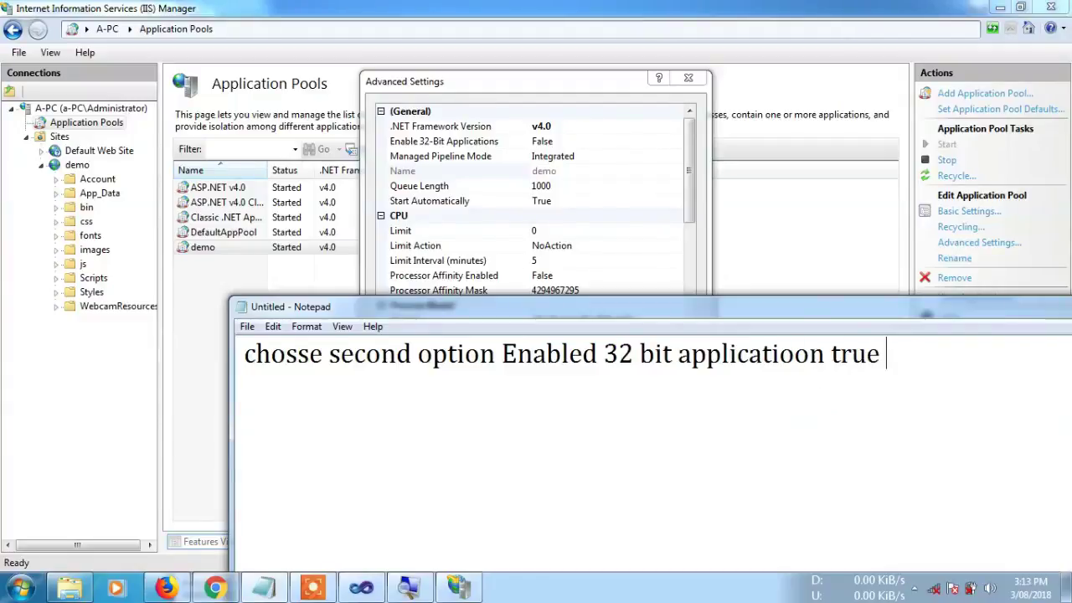
{"action": "type", "text": "click ok"}
{"action": "key", "text": "Return"}
{"action": "key", "text": "Return"}
{"action": "key", "text": "Return"}
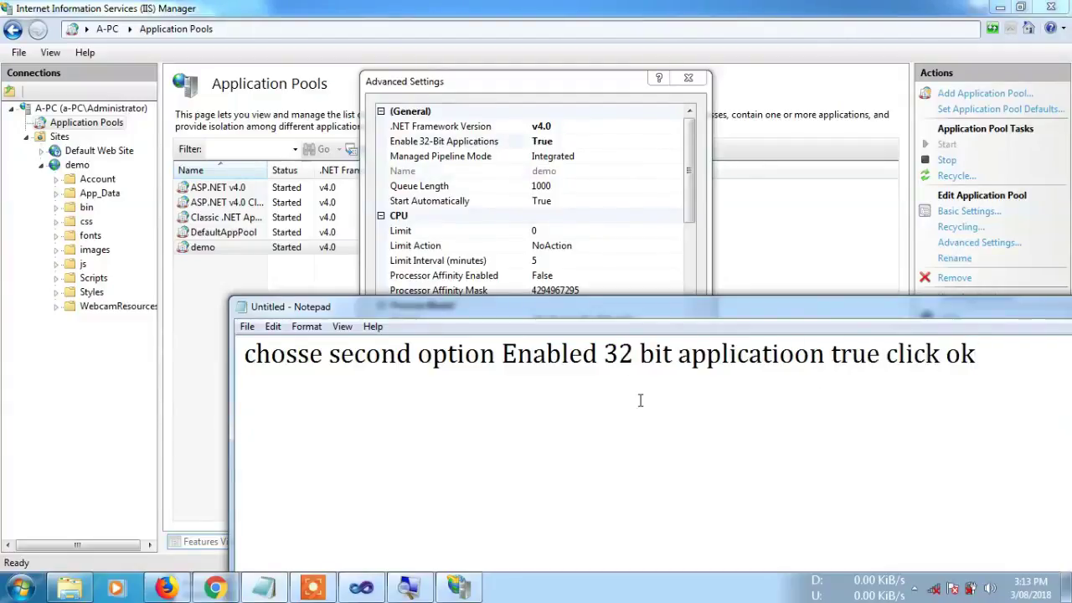
Set Enable 32-Bit Applications to True for the demo application pool and accept the advanced settings.
{"action": "left_click", "coordinate": [597, 138]}
{"action": "left_click", "coordinate": [666, 142]}
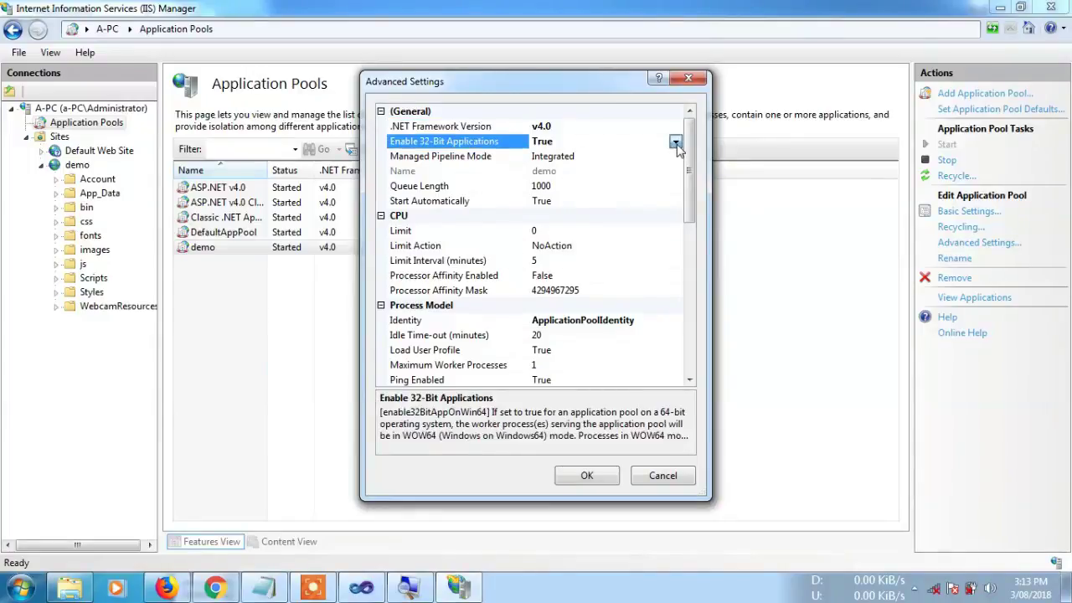
{"action": "left_click", "coordinate": [676, 142]}
{"action": "left_click", "coordinate": [578, 157]}
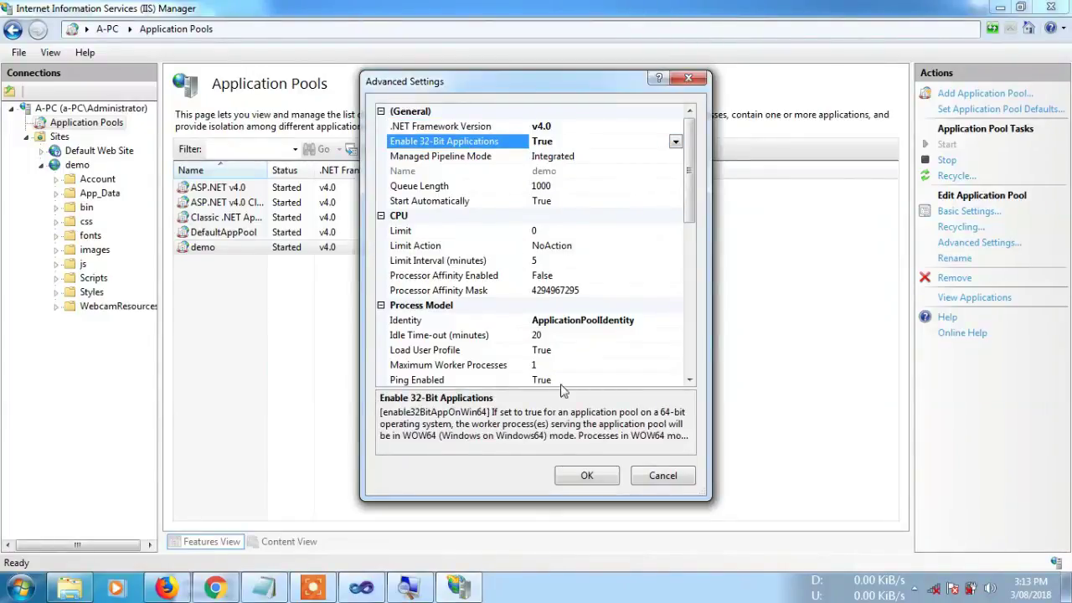
{"action": "left_click", "coordinate": [587, 473]}
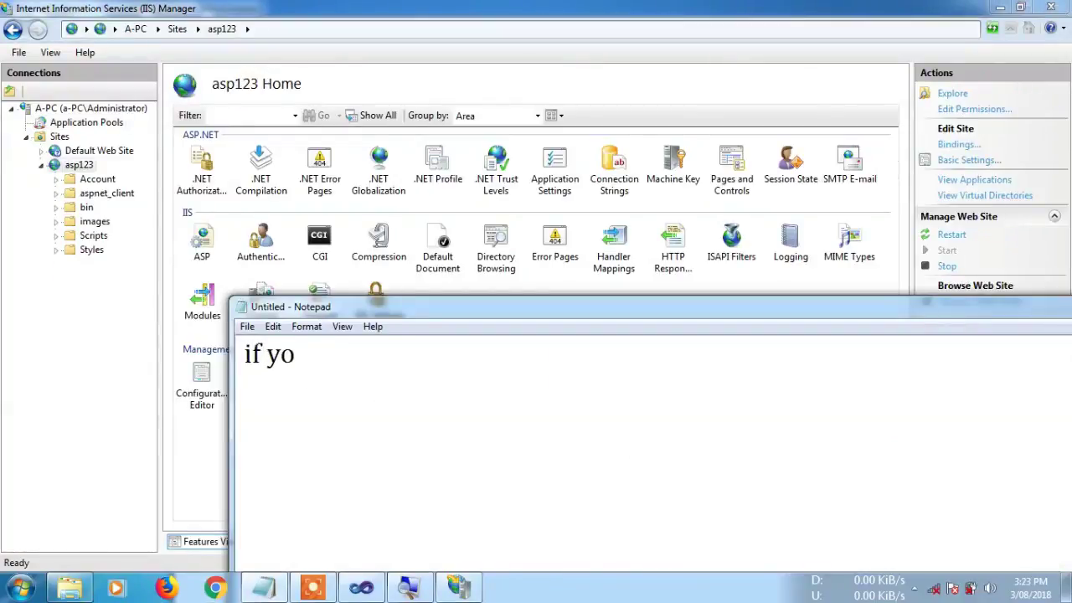
Complete the Notepad line to read "if you have 32bit OS thent do following command in command prompt".
{"action": "type", "text": "u have 32bit"}
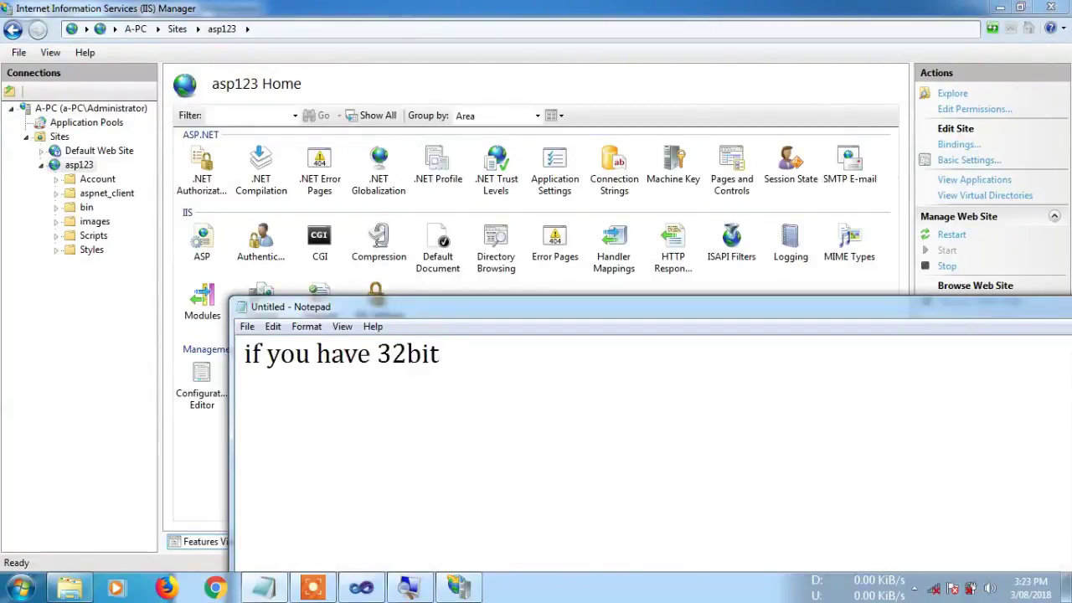
{"action": "type", "text": " OS then"}
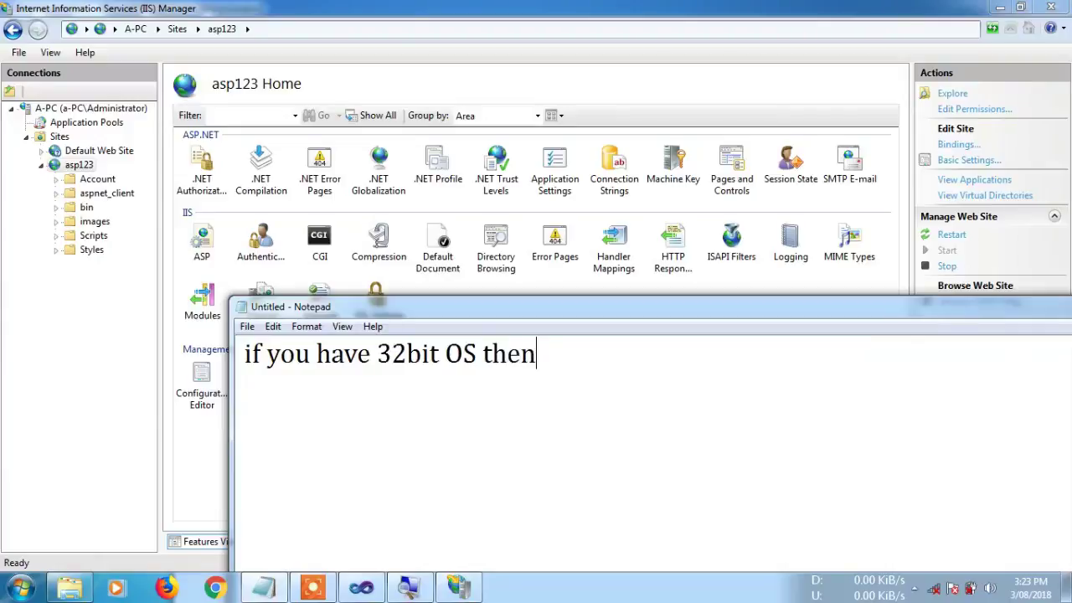
{"action": "type", "text": "t do following "}
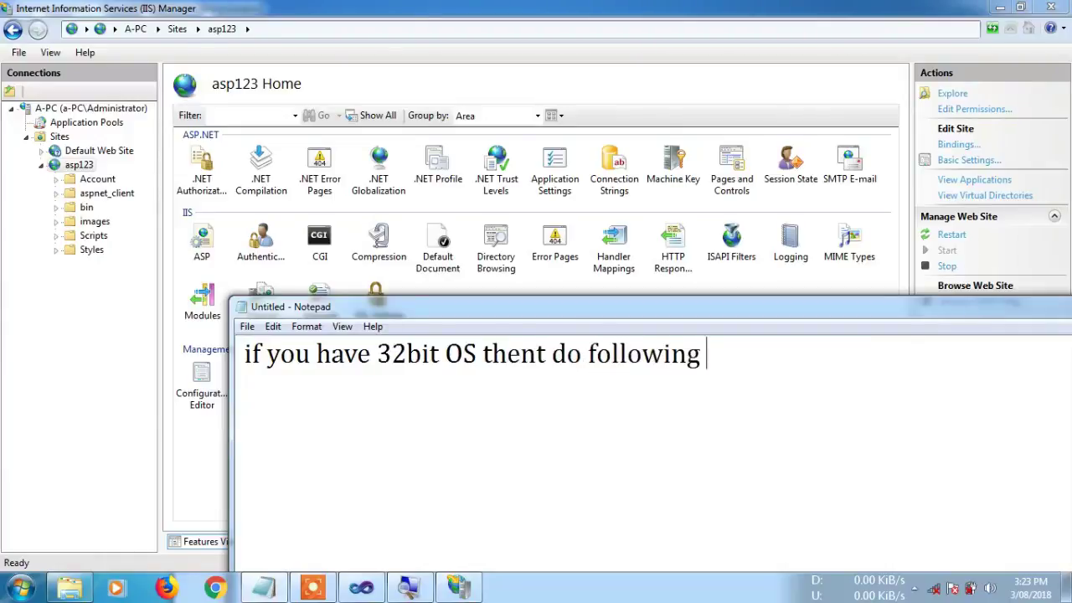
{"action": "type", "text": "command in comma"}
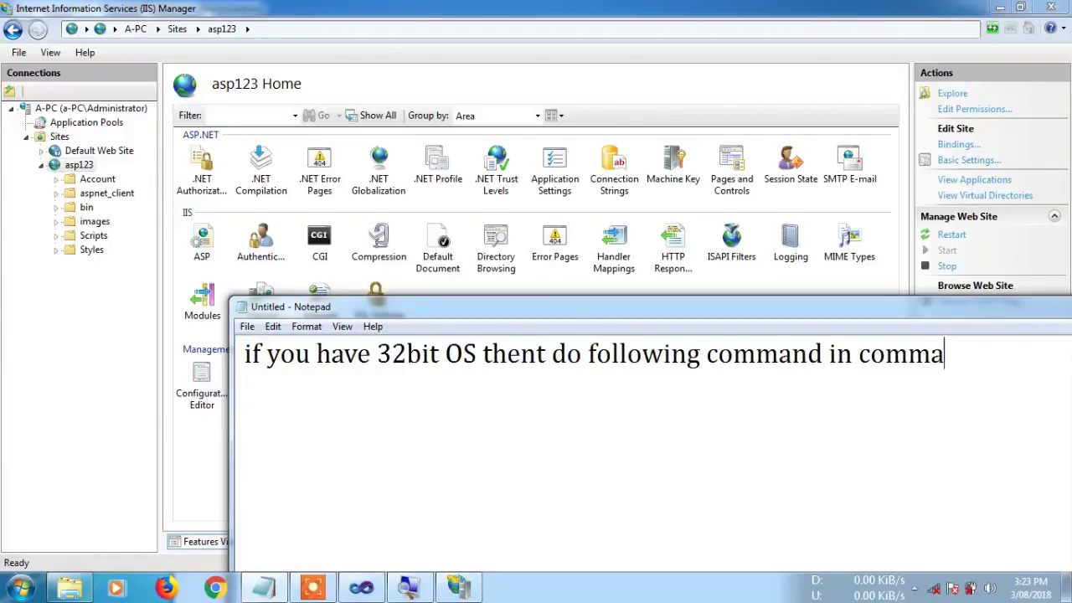
{"action": "type", "text": "nd promppt"}
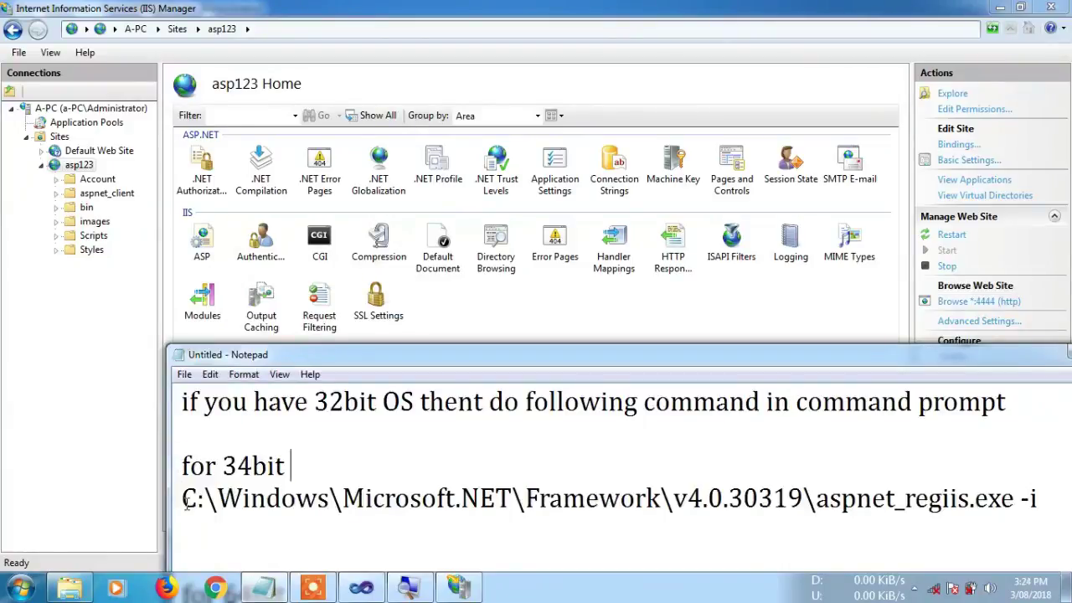
Add the line "copy command and peste in command prompt and hit enter" below the first line of the Notepad text.
{"action": "left_click_drag", "start_coordinate": [182, 498], "coordinate": [939, 520]}
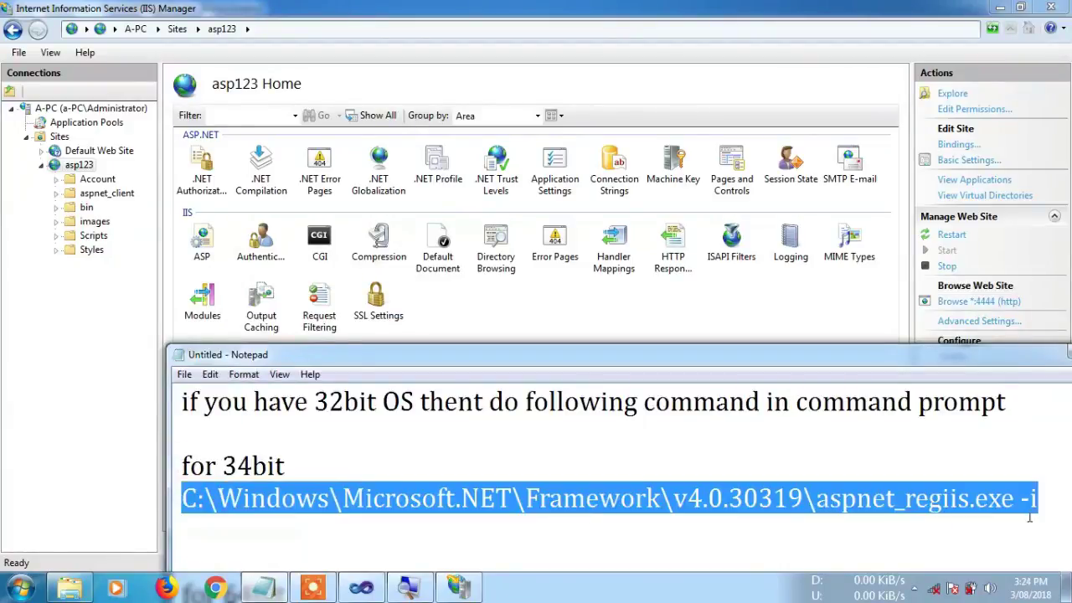
{"action": "left_click", "coordinate": [925, 500]}
{"action": "left_click", "coordinate": [509, 438]}
{"action": "key", "text": "Return"}
{"action": "key", "text": "Return"}
{"action": "type", "text": "copy command and peste in command prompt "}
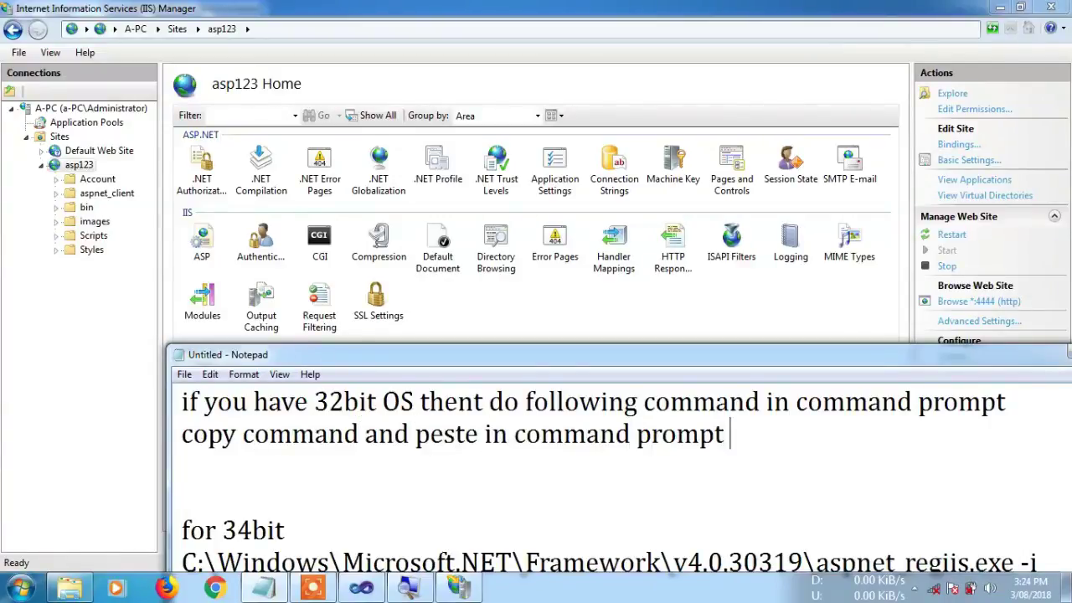
{"action": "type", "text": "and hit enter"}
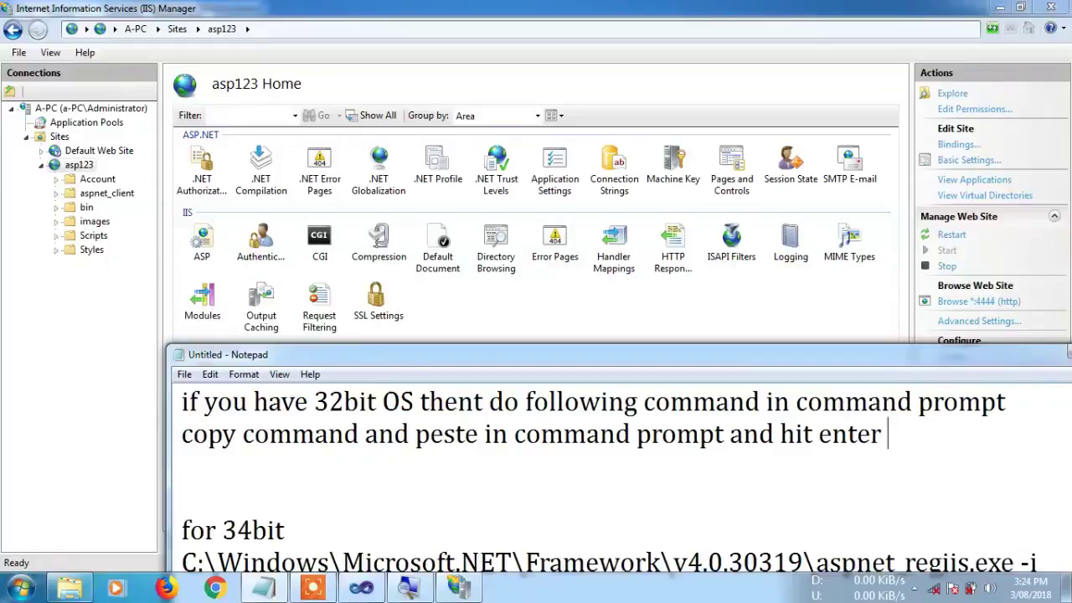
Copy the 32-bit aspnet_regiis command and add the line "but i have 64bit OS for that use second command" in Notepad.
{"action": "left_click_drag", "start_coordinate": [480, 360], "coordinate": [431, 257]}
{"action": "left_click_drag", "start_coordinate": [133, 460], "coordinate": [991, 462]}
{"action": "key", "text": "ctrl+c"}
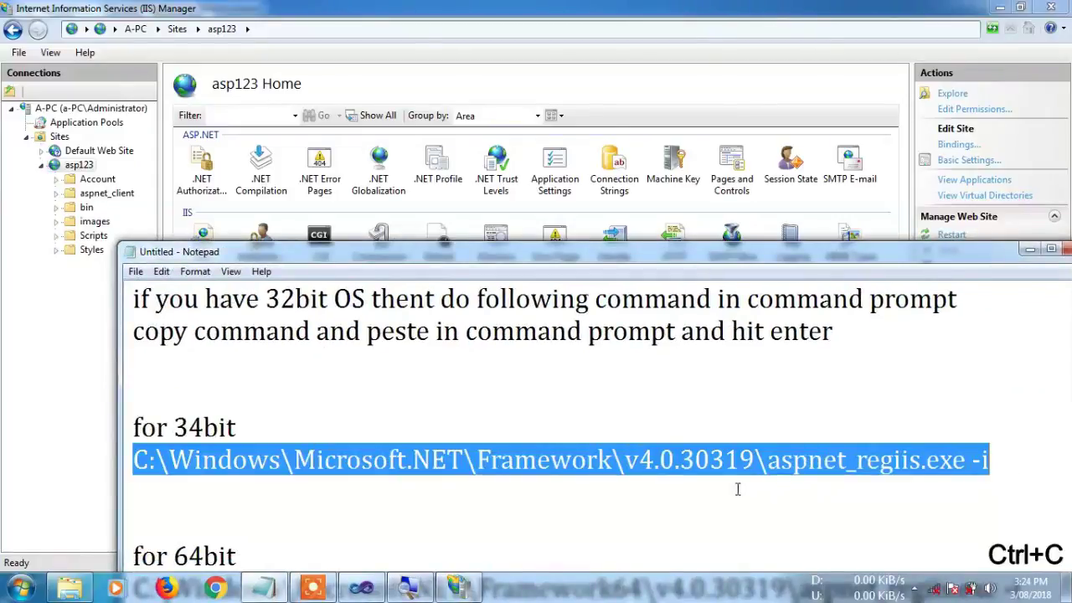
{"action": "left_click", "coordinate": [737, 491]}
{"action": "left_click", "coordinate": [241, 362]}
{"action": "type", "text": "but i have "}
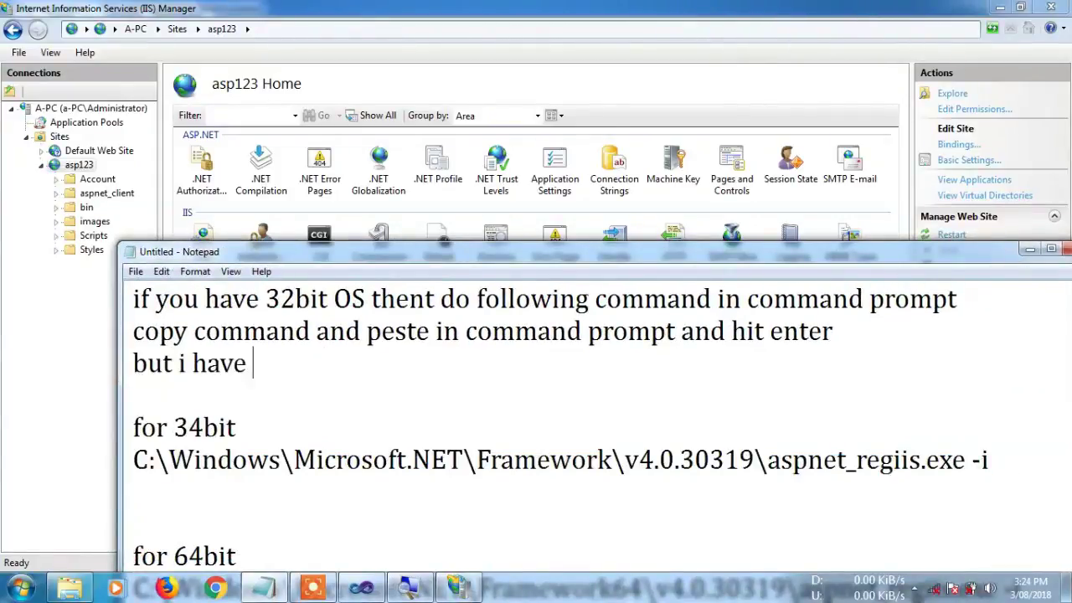
{"action": "type", "text": "64bit OS for that use second command"}
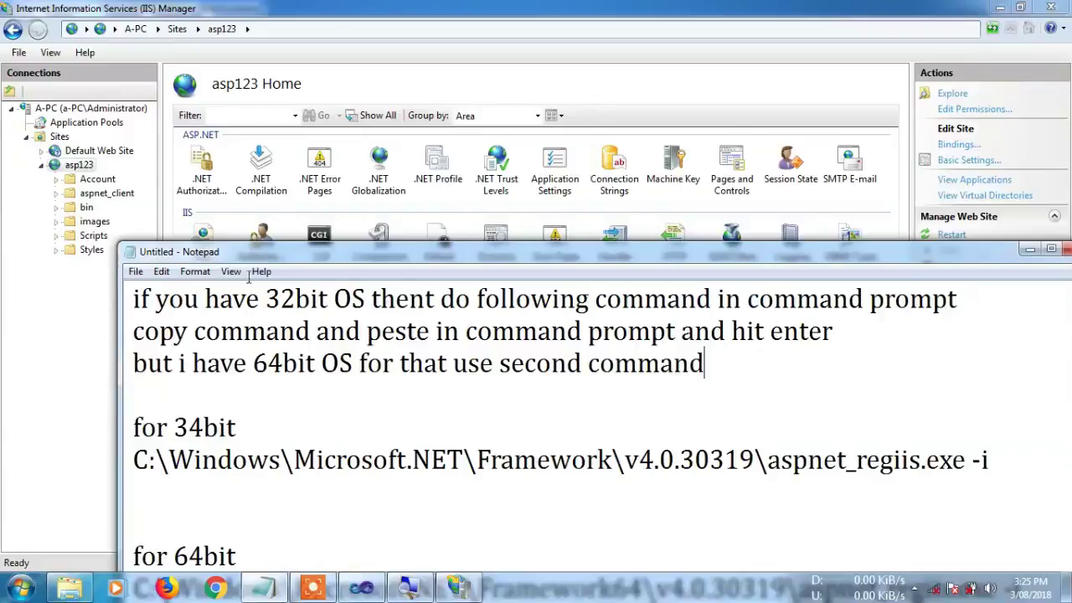
Copy the 64-bit aspnet_regiis command and add the line "this both command i give u in description" above both commands.
{"action": "left_click_drag", "start_coordinate": [260, 251], "coordinate": [257, 149]}
{"action": "left_click_drag", "start_coordinate": [132, 484], "coordinate": [1029, 483]}
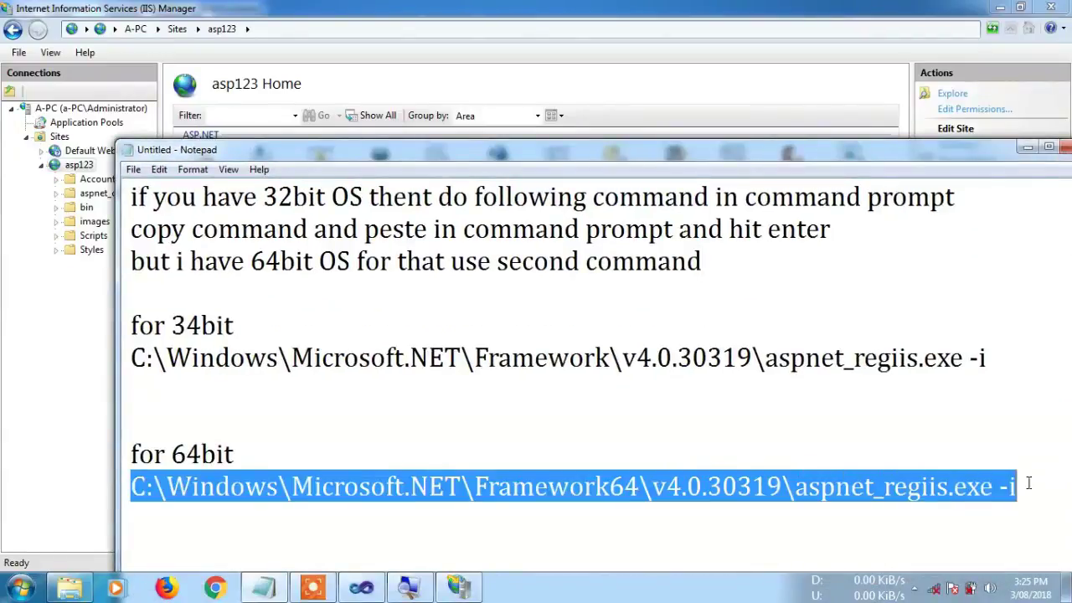
{"action": "key", "text": "ctrl+c"}
{"action": "left_click", "coordinate": [701, 260]}
{"action": "key", "text": "Return"}
{"action": "key", "text": "Return"}
{"action": "type", "text": "thi"}
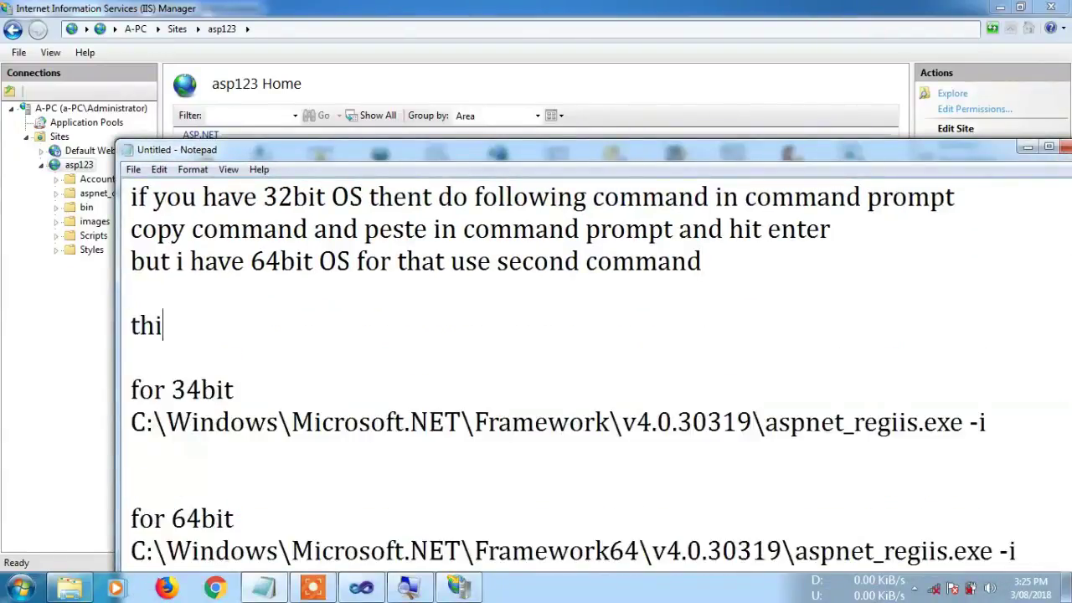
{"action": "type", "text": "s both command i gi"}
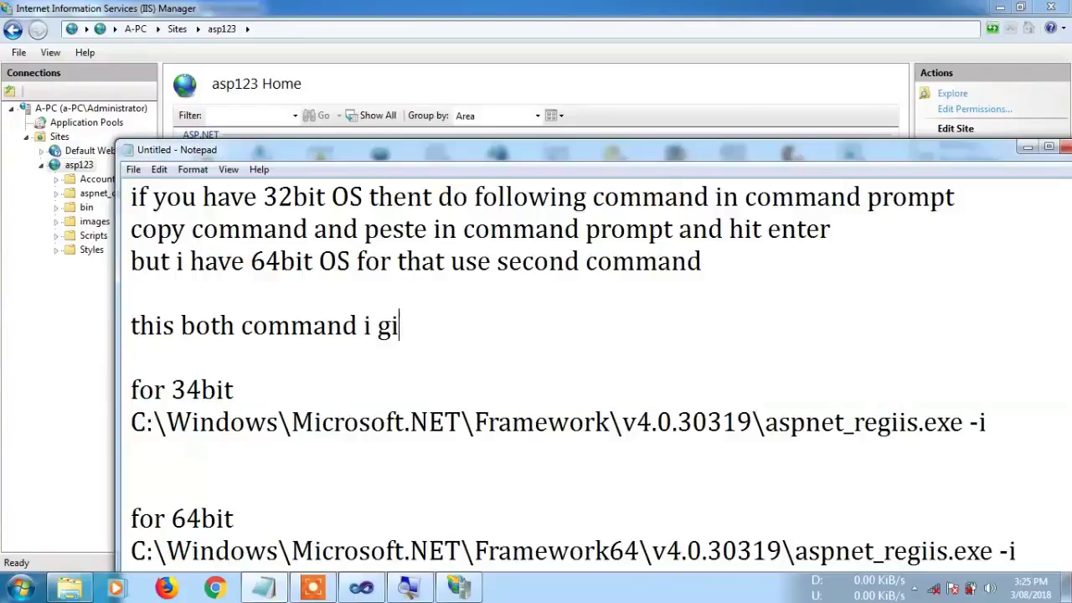
{"action": "type", "text": "ve u in description"}
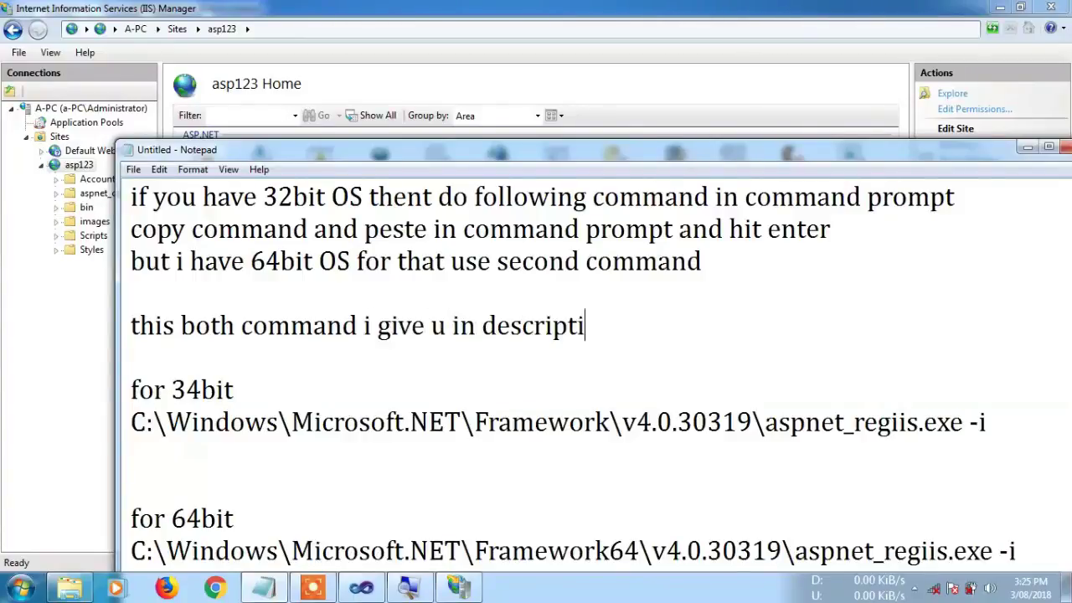
Copy the command under "for 64bit" from Notepad and open a Command Prompt window.
{"action": "left_click_drag", "start_coordinate": [783, 149], "coordinate": [770, 63]}
{"action": "left_click_drag", "start_coordinate": [117, 466], "coordinate": [1018, 474]}
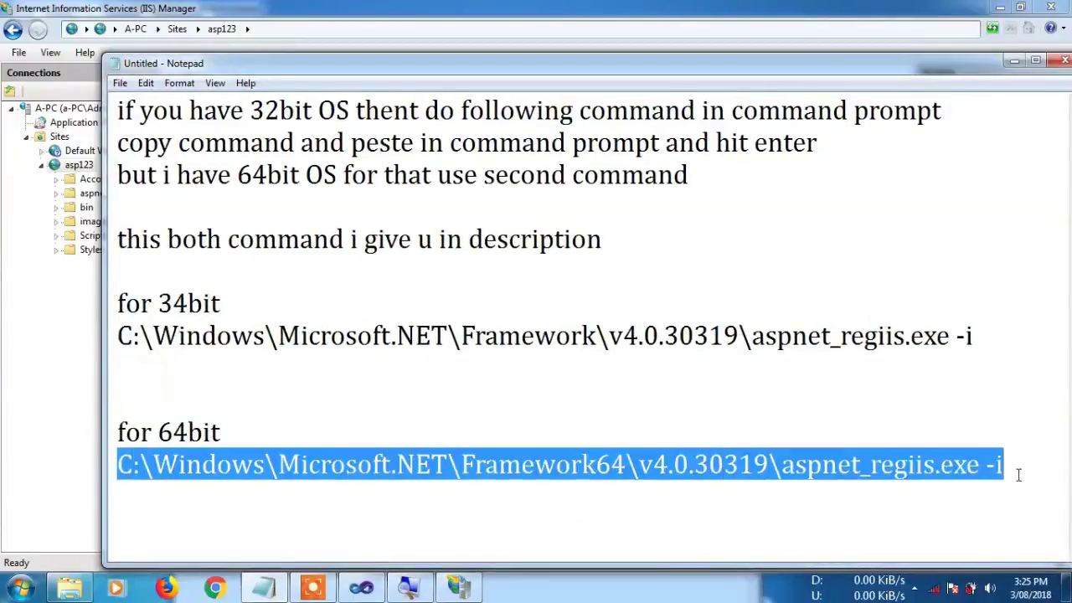
{"action": "key", "text": "ctrl+c"}
{"action": "left_click", "coordinate": [20, 588]}
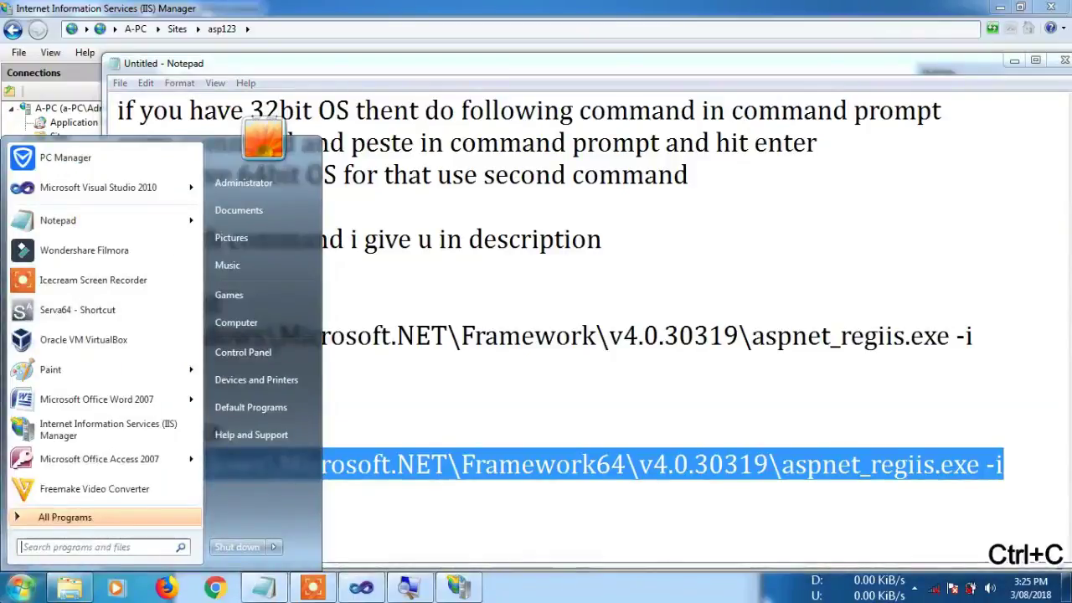
{"action": "type", "text": "cmd"}
{"action": "key", "text": "Return"}
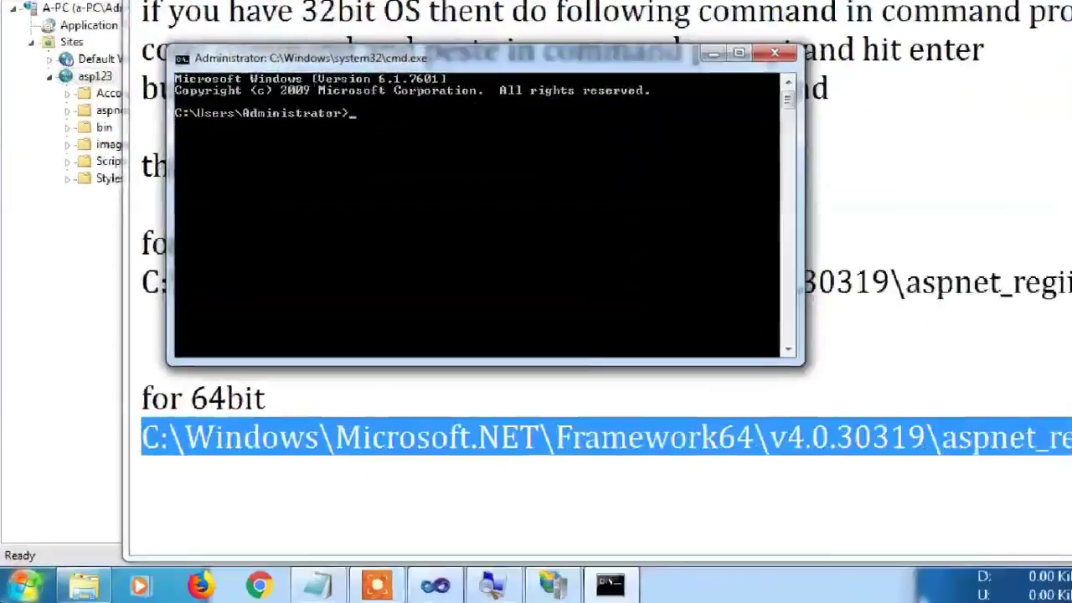
Paste and run "C:\Windows\Microsoft.NET\Framework64\v4.0.30319\aspnet_regiis.exe -i" in Command Prompt.
{"action": "key", "text": "super"}
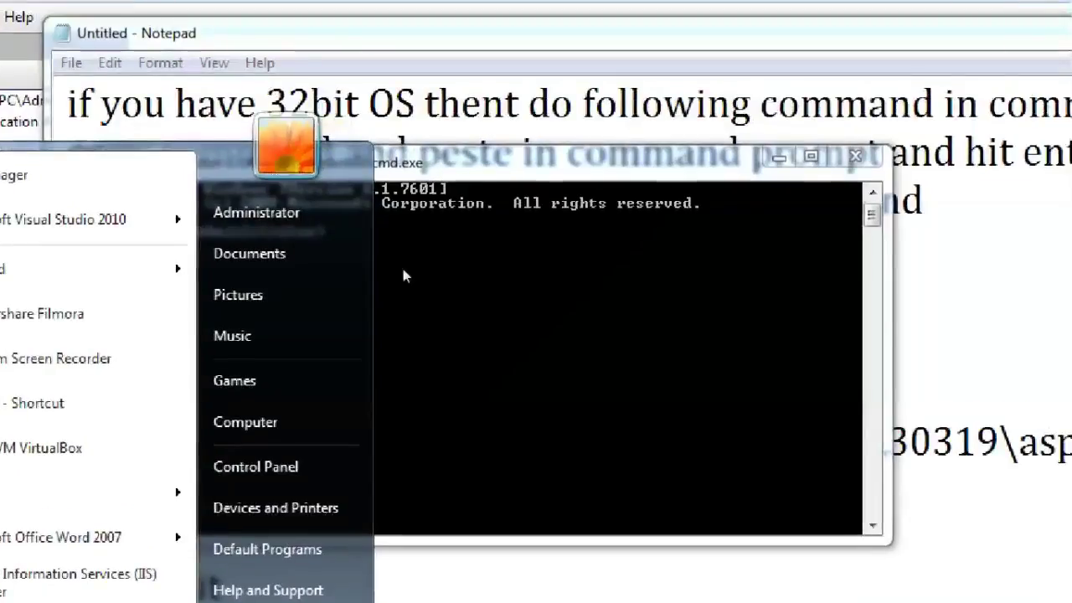
{"action": "left_click", "coordinate": [370, 110]}
{"action": "right_click", "coordinate": [432, 231]}
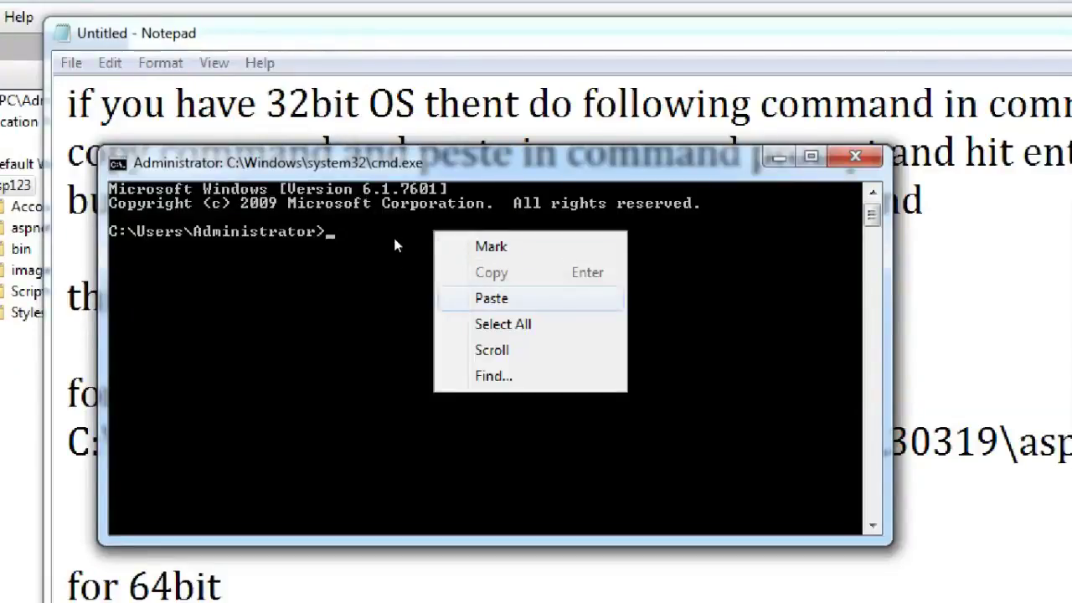
{"action": "left_click", "coordinate": [503, 297]}
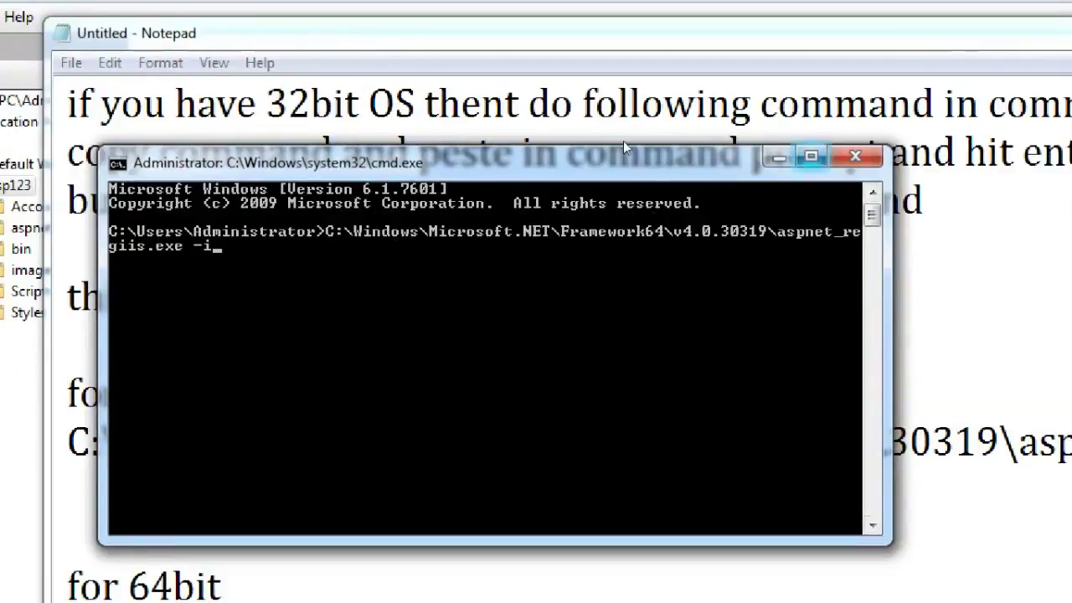
{"action": "key", "text": "Return"}
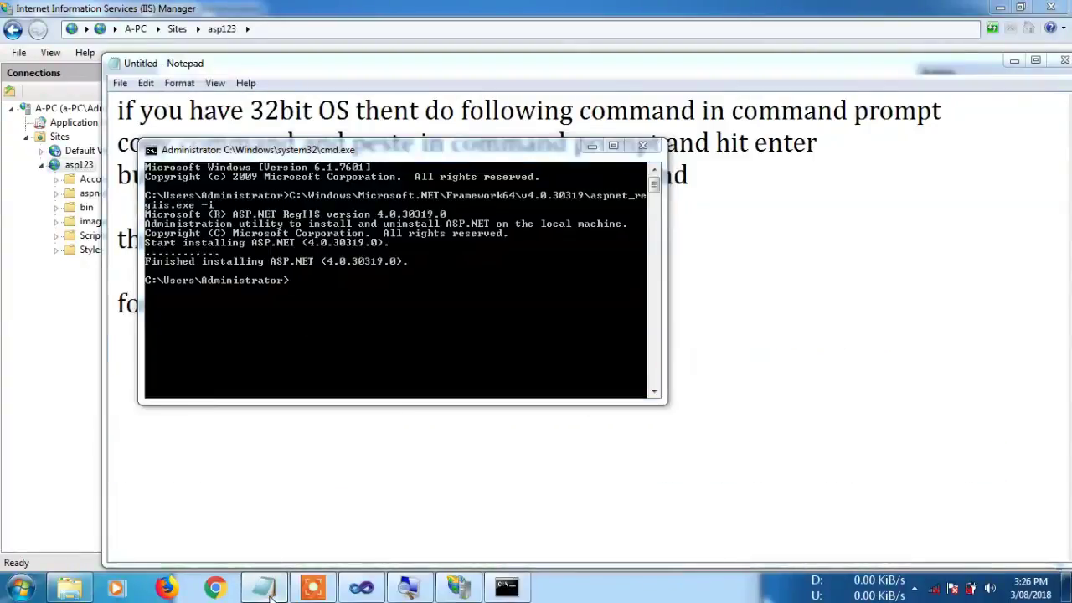
Return to Notepad and insert a run of blank lines below "but i have 64bit OS for that use second command".
{"action": "key", "text": "alt+Tab"}
{"action": "left_click", "coordinate": [429, 483]}
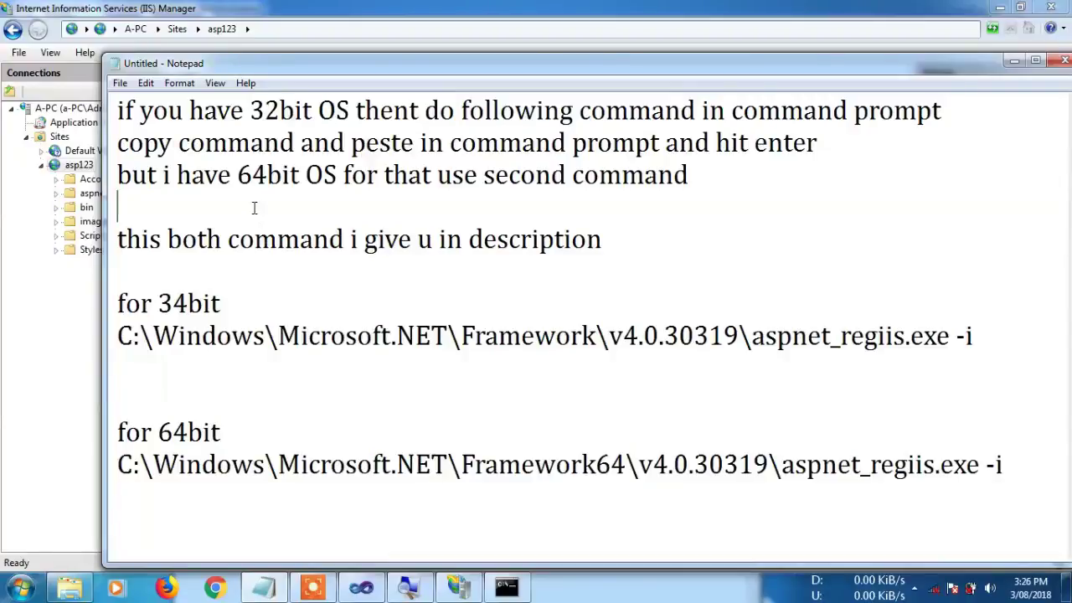
{"action": "key", "text": "Return"}
{"action": "key", "text": "Return"}
{"action": "key", "text": "Return"}
{"action": "key", "text": "Return"}
{"action": "key", "text": "Return"}
{"action": "key", "text": "Return"}
{"action": "key", "text": "Return"}
{"action": "key", "text": "Return"}
{"action": "key", "text": "Return"}
{"action": "key", "text": "Return"}
{"action": "key", "text": "Return"}
{"action": "key", "text": "Return"}
{"action": "key", "text": "Return"}
{"action": "key", "text": "Return"}
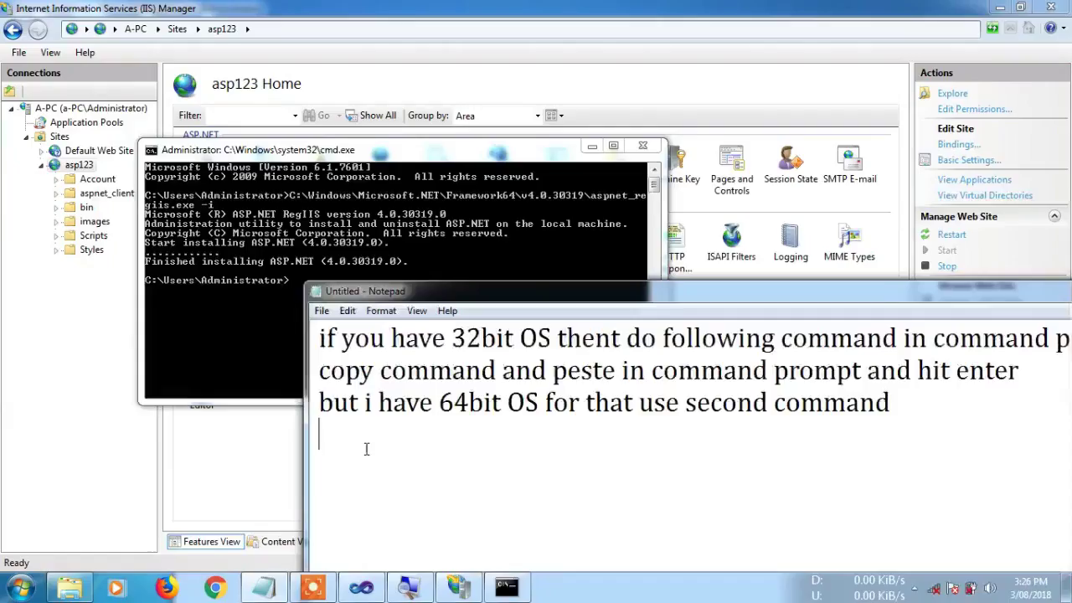
Add the line "after installing click on your site" to the note, and select the demo site in IIS Manager.
{"action": "type", "text": "afret"}
{"action": "key", "text": "ctrl+shift+Left"}
{"action": "key", "text": "BackSpace"}
{"action": "type", "text": "after installing"}
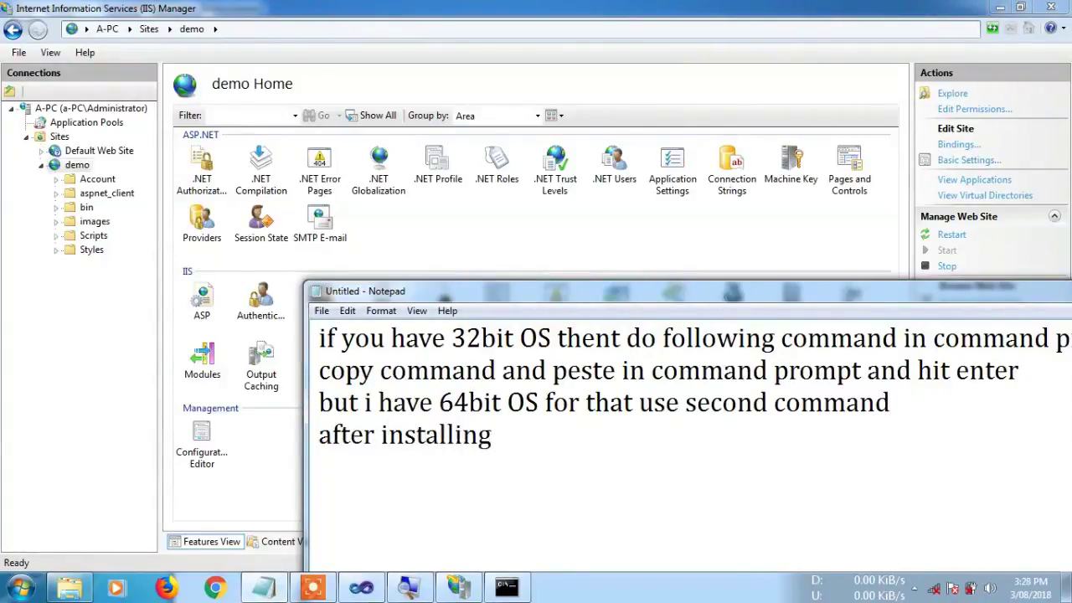
{"action": "type", "text": "click on your site"}
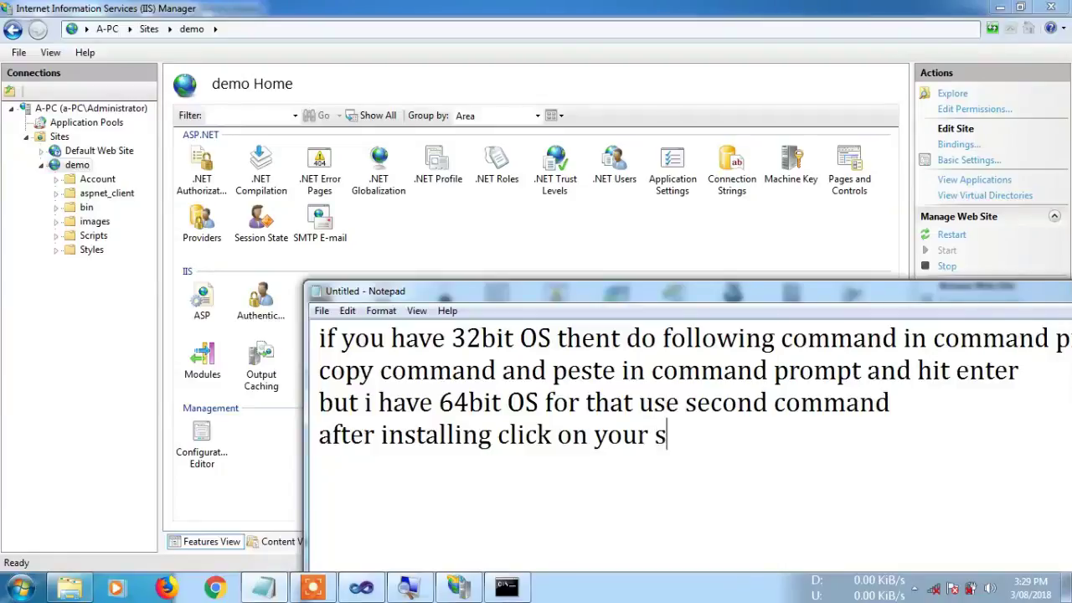
{"action": "left_click", "coordinate": [72, 169]}
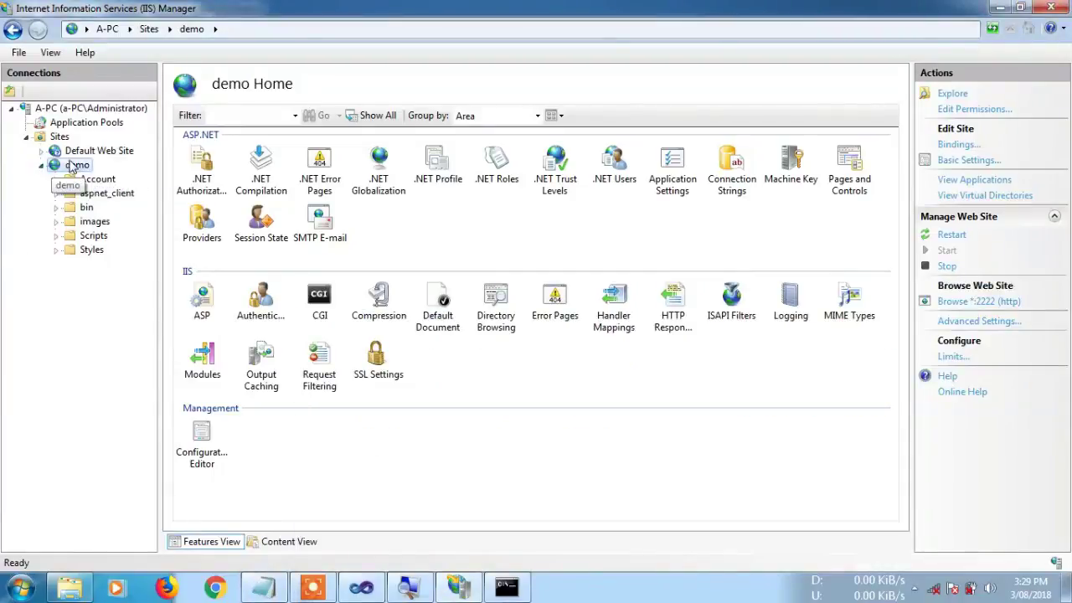
Return to Notepad, replace the note with "then right side option select browse 2222 http", and reposition the window to uncover the site's actions.
{"action": "left_click", "coordinate": [264, 587]}
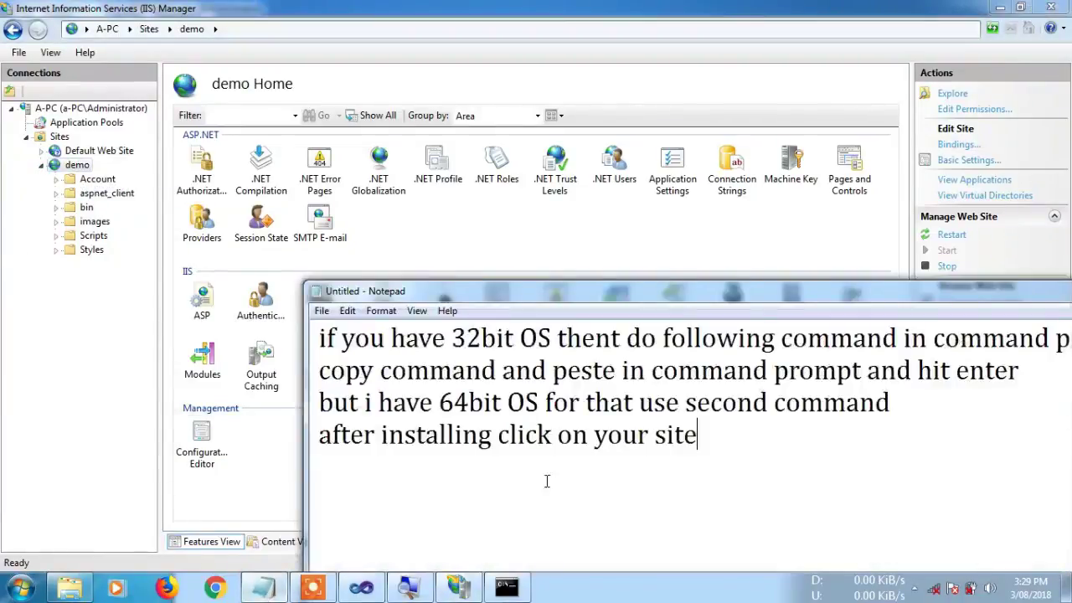
{"action": "key", "text": "ctrl+a"}
{"action": "key", "text": "BackSpace"}
{"action": "type", "text": "then rig"}
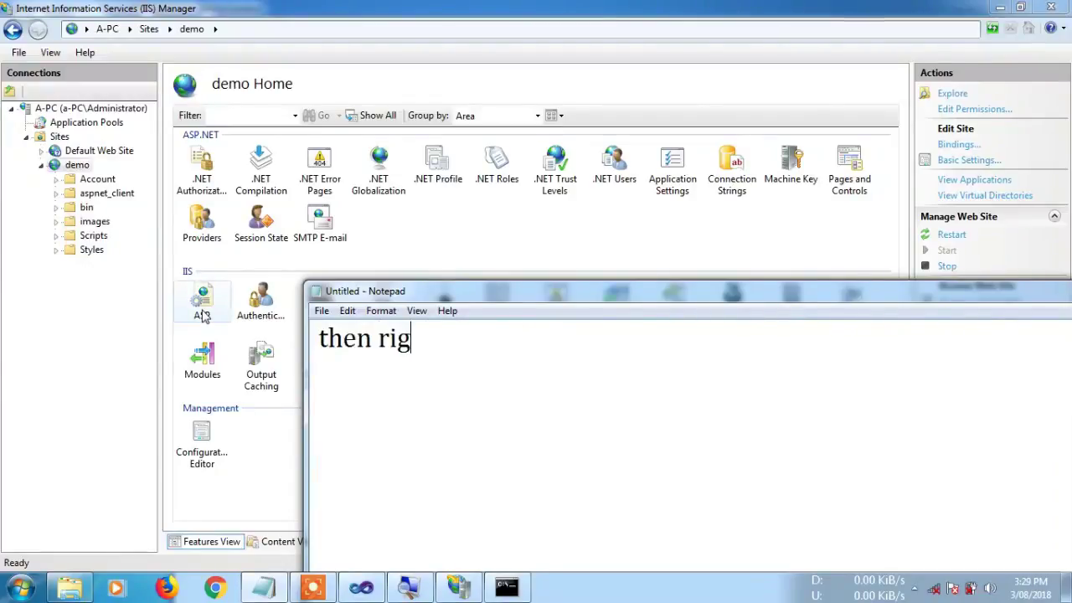
{"action": "type", "text": "ht side option select"}
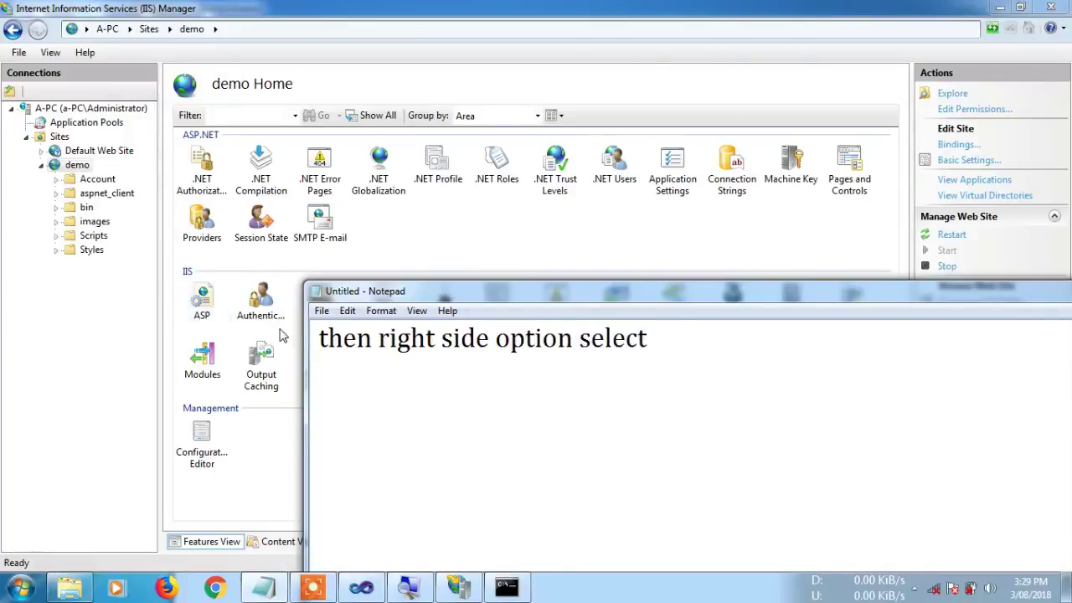
{"action": "left_click_drag", "start_coordinate": [594, 299], "coordinate": [362, 388]}
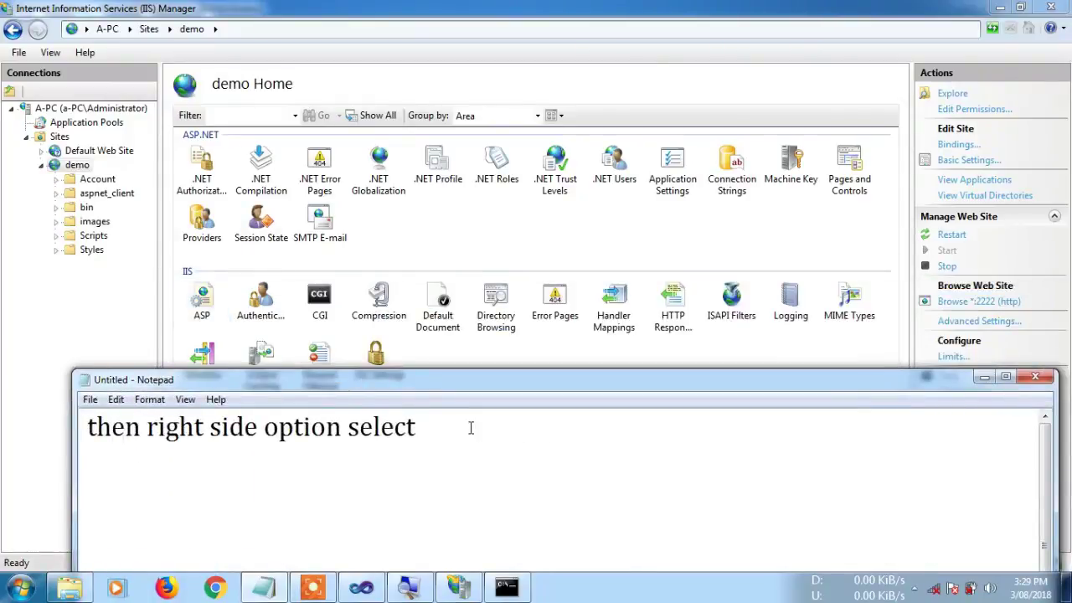
{"action": "type", "text": "browse "}
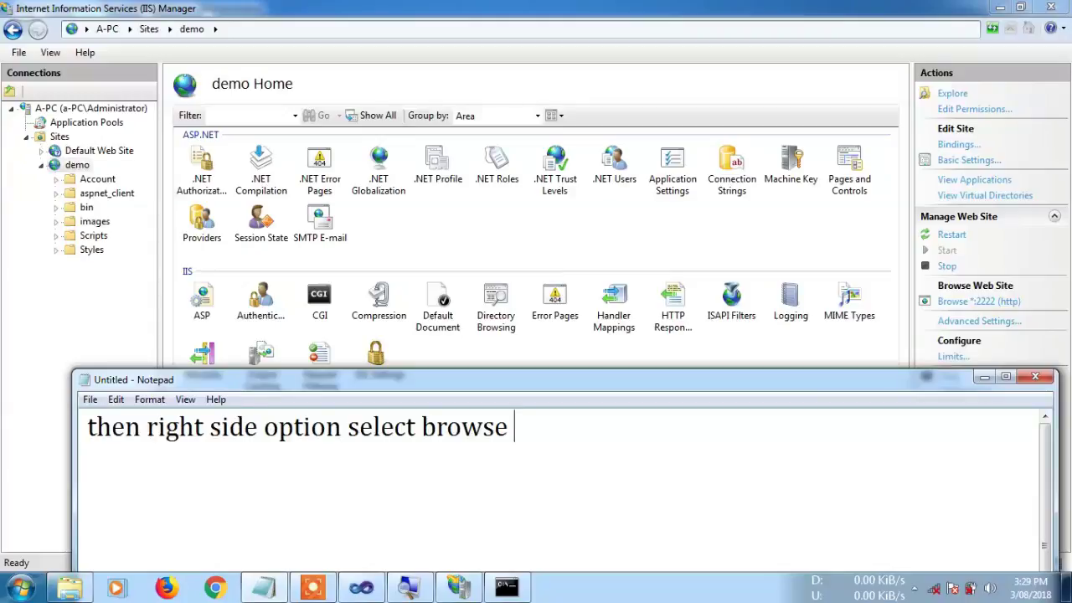
{"action": "type", "text": "2222 http"}
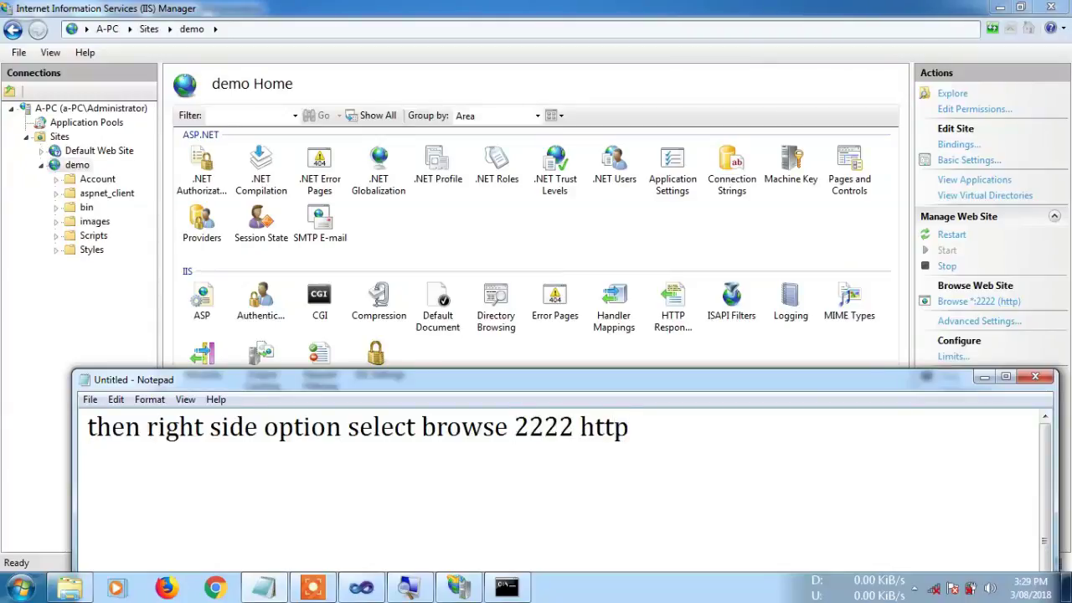
Add the note "port number 2222 is assigned click on it then your bowser open your site automatically" on new lines.
{"action": "key", "text": "Return"}
{"action": "type", "text": "oprt"}
{"action": "key", "text": "BackSpace"}
{"action": "key", "text": "BackSpace"}
{"action": "key", "text": "BackSpace"}
{"action": "key", "text": "BackSpace"}
{"action": "type", "text": "port number 2222 is "}
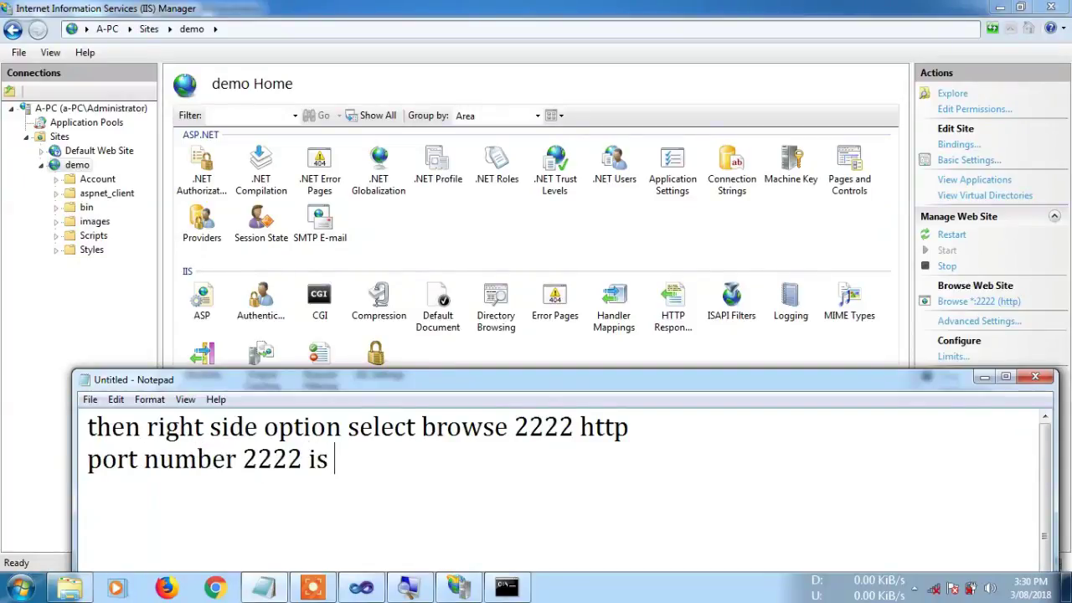
{"action": "type", "text": "assigned"}
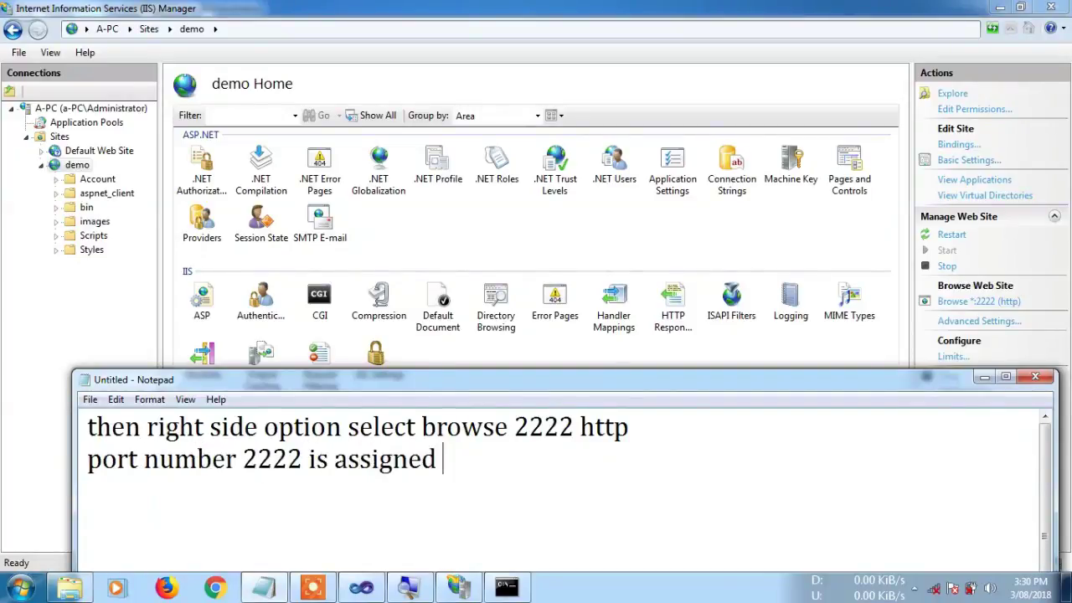
{"action": "type", "text": " click on i"}
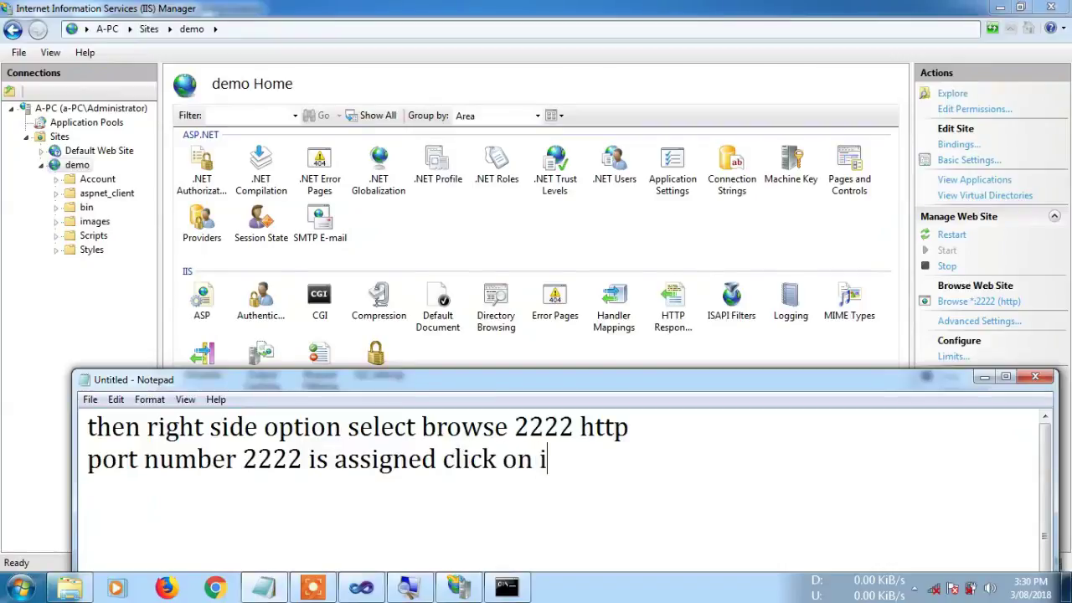
{"action": "type", "text": "t then your b"}
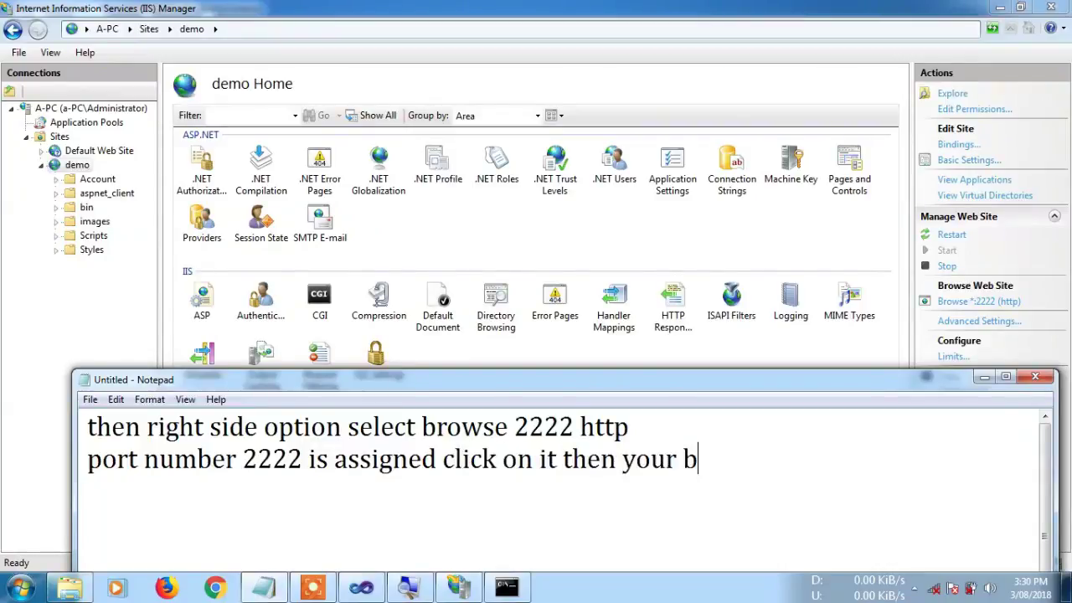
{"action": "type", "text": "owser open your "}
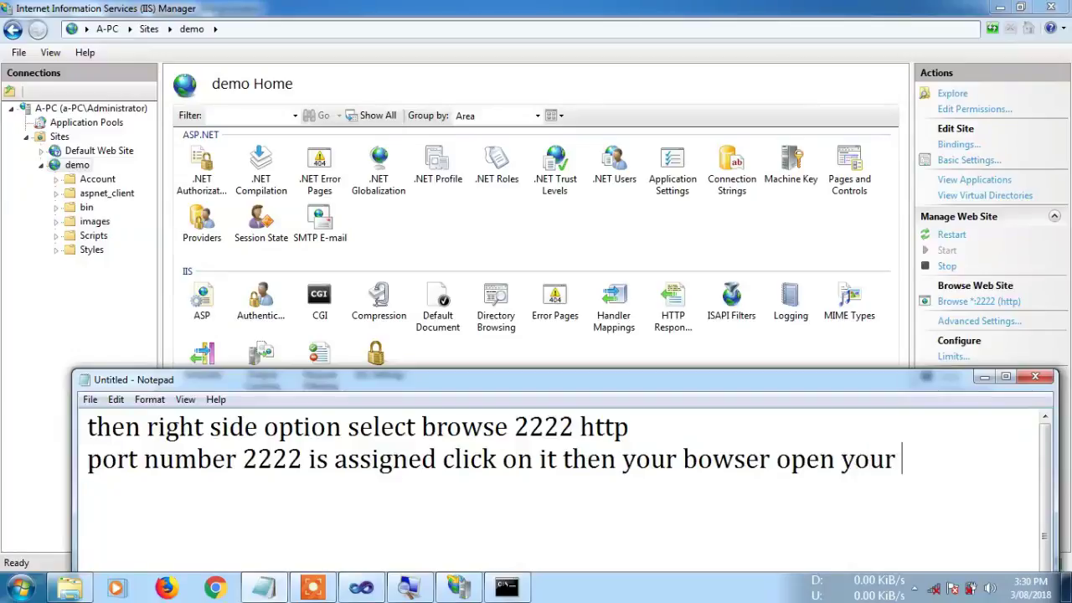
{"action": "type", "text": "site"}
{"action": "key", "text": "Return"}
{"action": "type", "text": "automatically"}
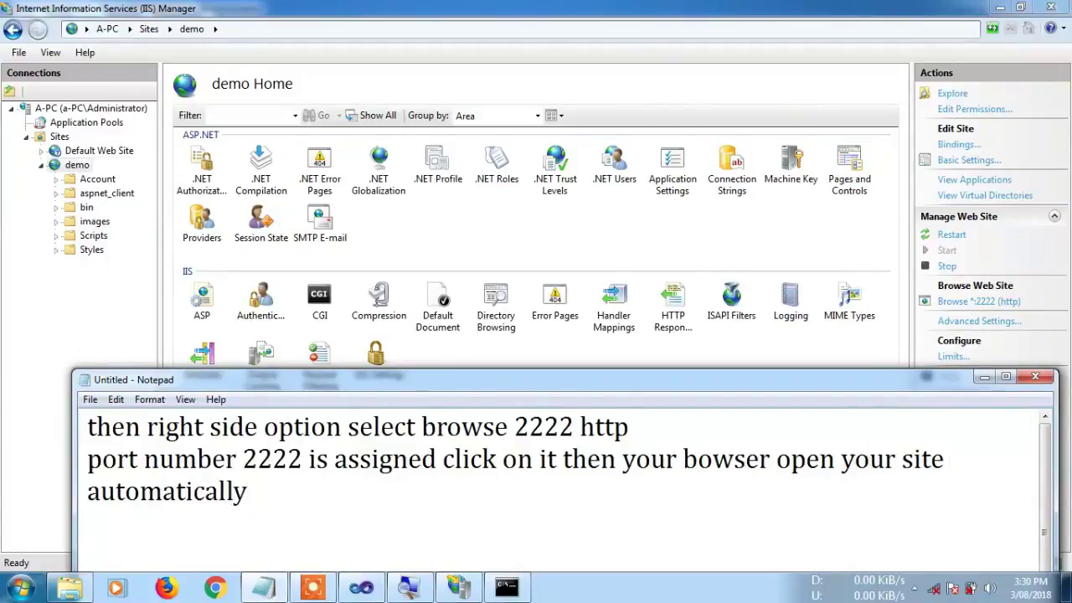
Clear the whole note and write "lets try" in its place.
{"action": "key", "text": "shift+Up"}
{"action": "key", "text": "shift+Up"}
{"action": "key", "text": "BackSpace"}
{"action": "key", "text": "ctrl+a"}
{"action": "key", "text": "BackSpace"}
{"action": "type", "text": "lets "}
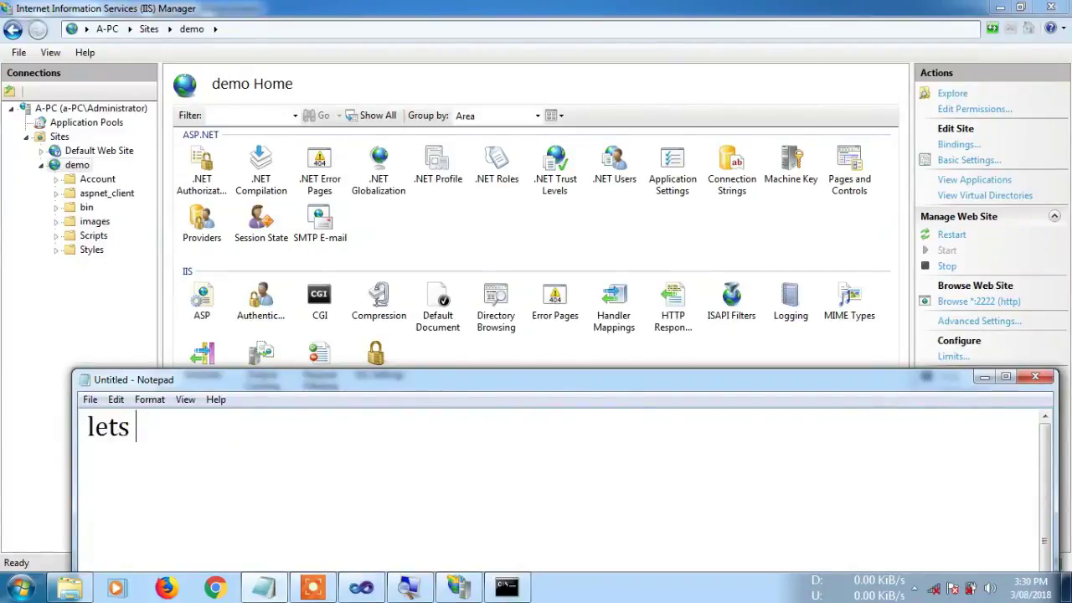
{"action": "type", "text": "try"}
Select the demo site in IIS Manager and browse it over http on port 2222.
{"action": "left_click", "coordinate": [94, 325]}
{"action": "left_click", "coordinate": [96, 152]}
{"action": "left_click", "coordinate": [77, 165]}
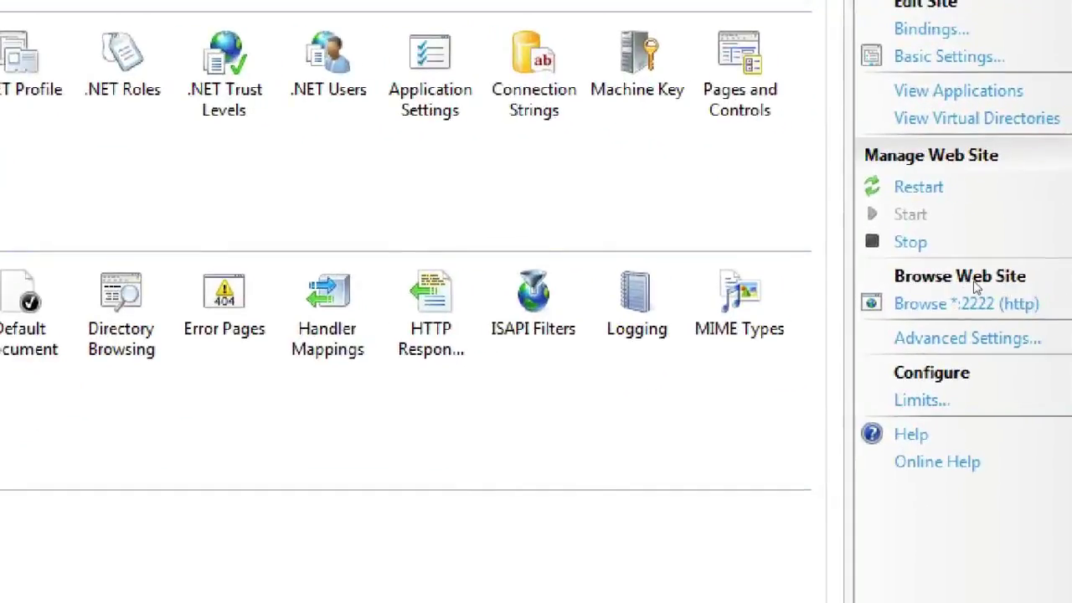
{"action": "left_click", "coordinate": [962, 304]}
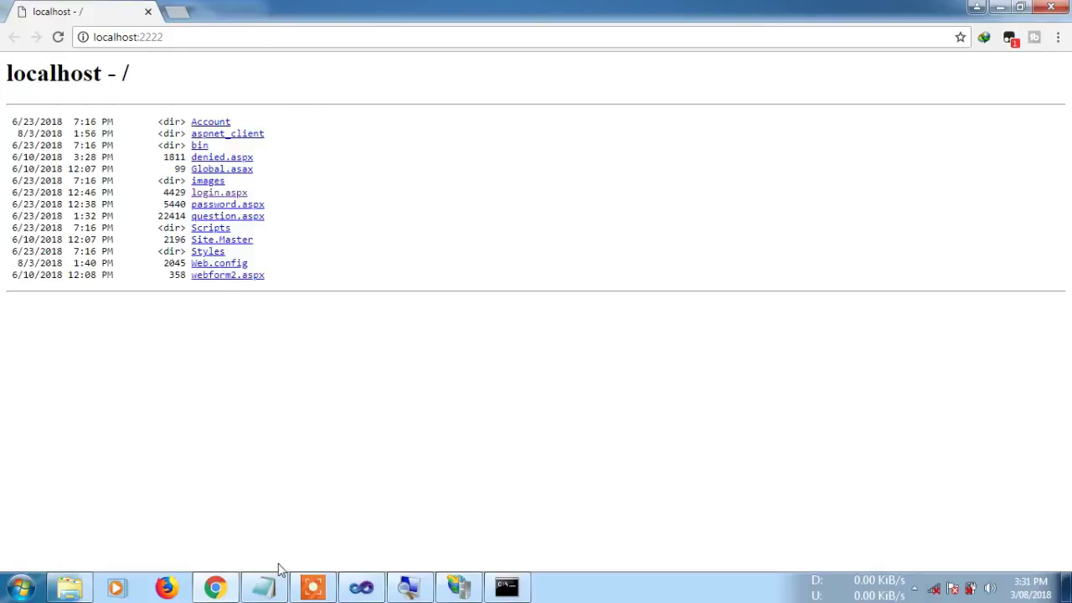
Return to Notepad and replace the note with "here list are show your pages created in asp.net project".
{"action": "left_click", "coordinate": [263, 587]}
{"action": "key", "text": "ctrl+a"}
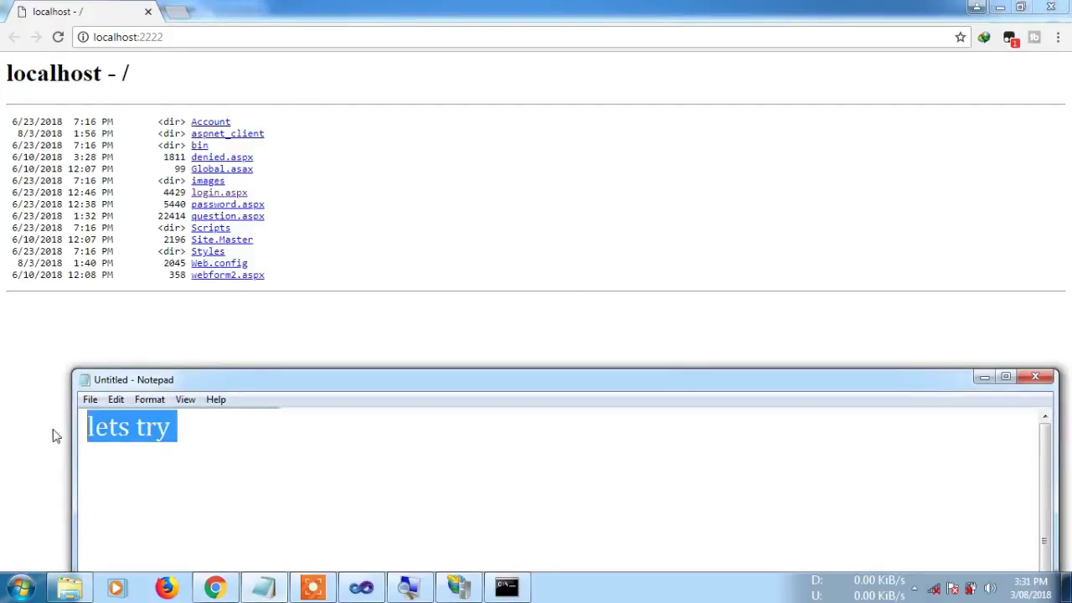
{"action": "key", "text": "BackSpace"}
{"action": "type", "text": "here"}
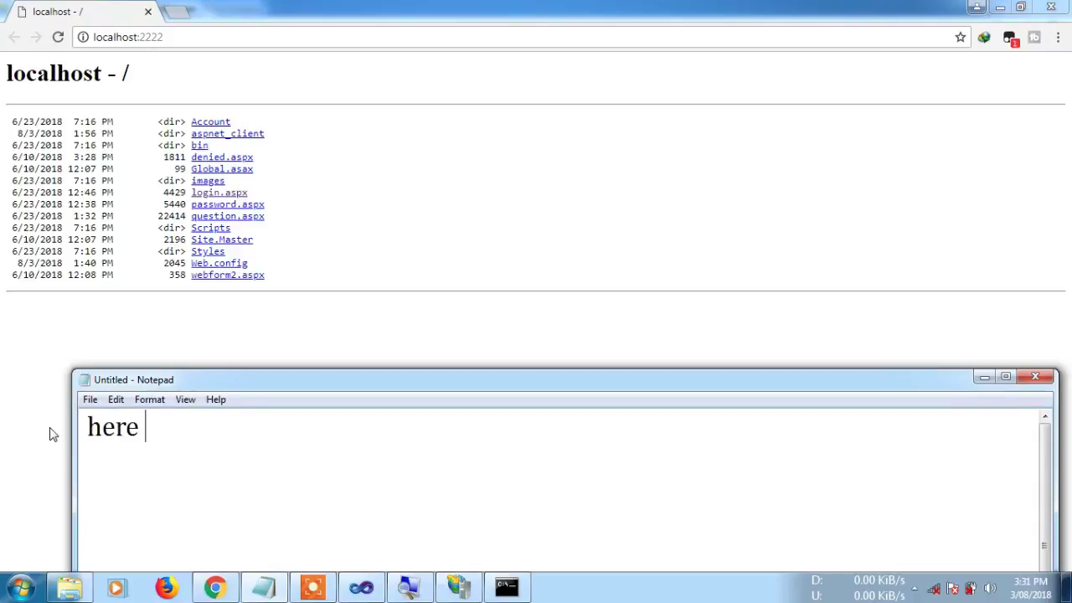
{"action": "type", "text": " list are"}
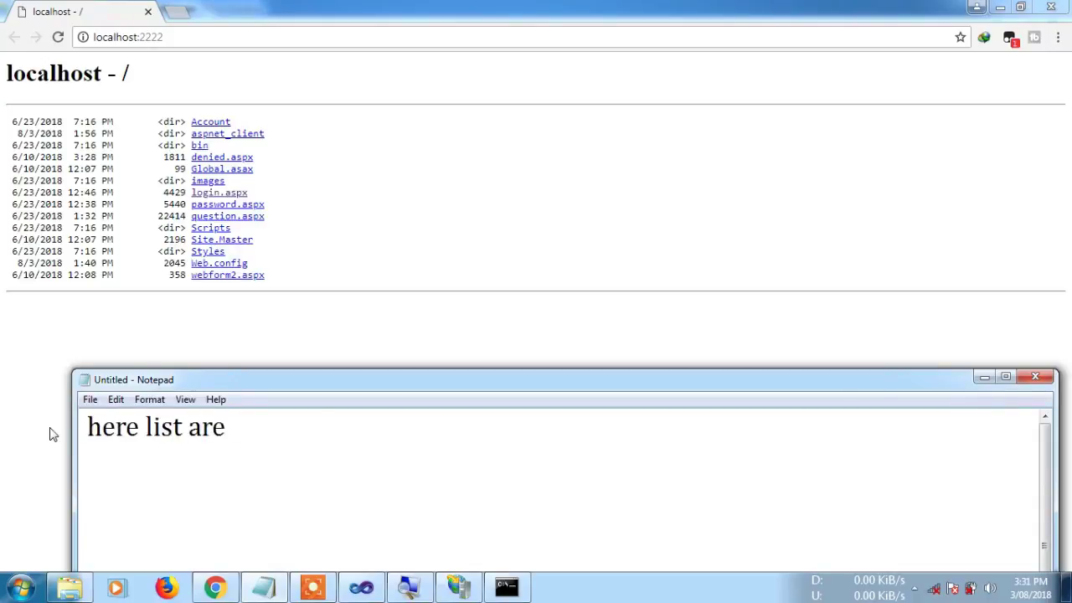
{"action": "type", "text": " show your pages "}
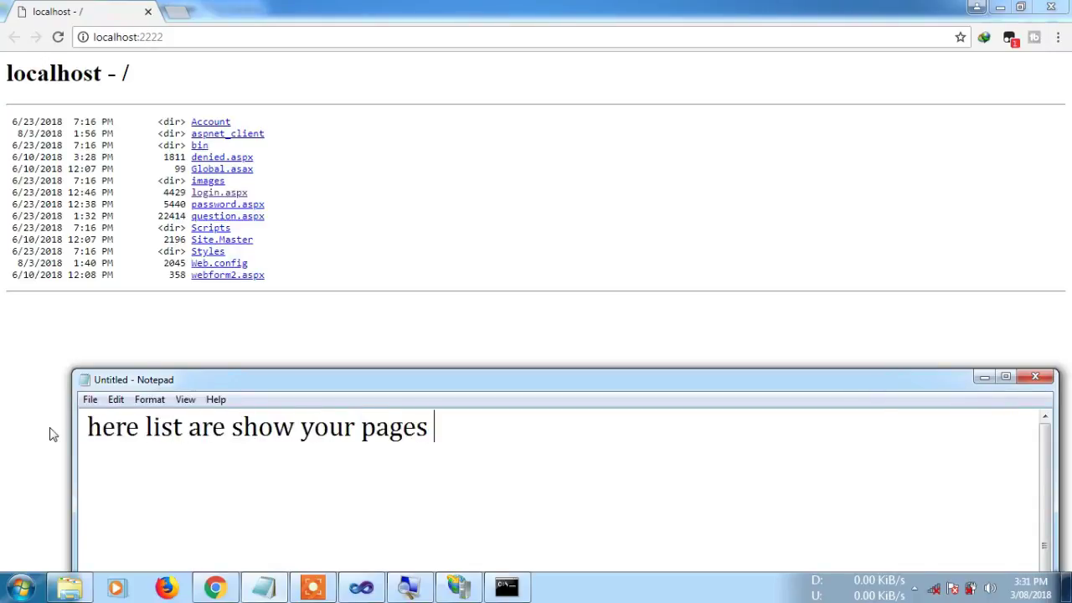
{"action": "type", "text": "created in "}
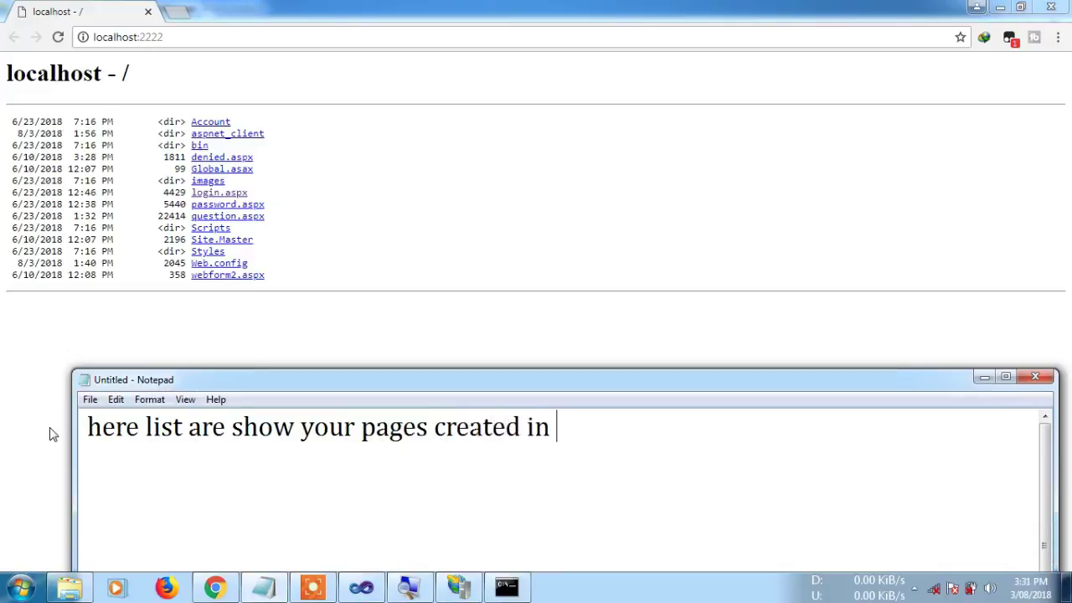
{"action": "type", "text": "asp.net project"}
Replace the note with "select any page to run", and open login.aspx from the localhost listing in the browser.
{"action": "key", "text": "ctrl+shift+Left"}
{"action": "key", "text": "ctrl+shift+Left"}
{"action": "key", "text": "ctrl+shift+Left"}
{"action": "key", "text": "ctrl+shift+Left"}
{"action": "key", "text": "ctrl+shift+Left"}
{"action": "key", "text": "ctrl+shift+Left"}
{"action": "key", "text": "ctrl+shift+Left"}
{"action": "key", "text": "ctrl+shift+Left"}
{"action": "key", "text": "ctrl+shift+Left"}
{"action": "key", "text": "ctrl+shift+Left"}
{"action": "key", "text": "ctrl+shift+Left"}
{"action": "key", "text": "ctrl+shift+Left"}
{"action": "key", "text": "BackSpace"}
{"action": "type", "text": "select any pa"}
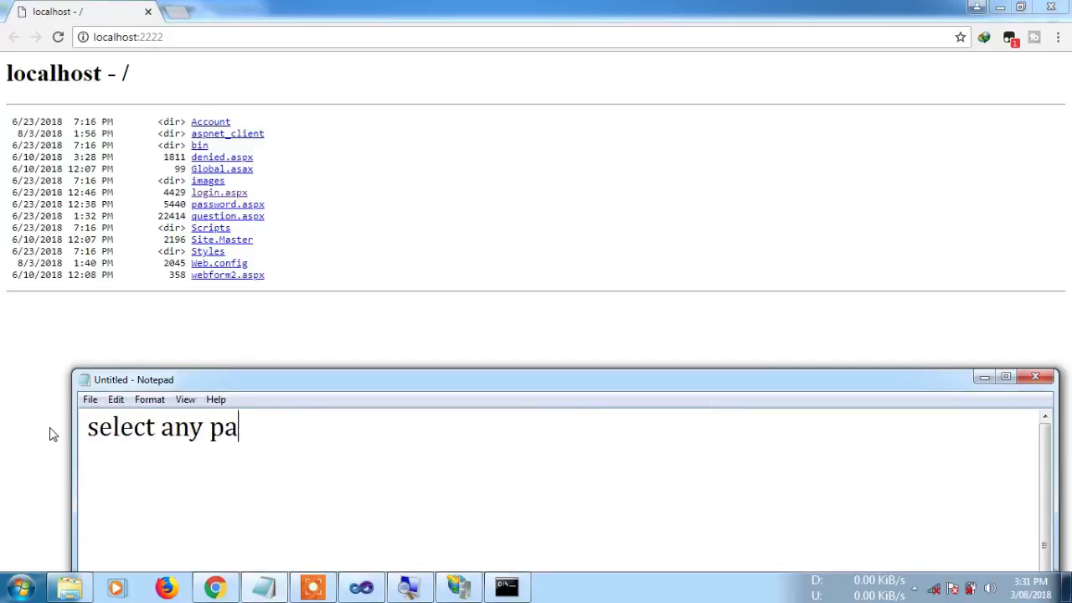
{"action": "type", "text": "ge to run"}
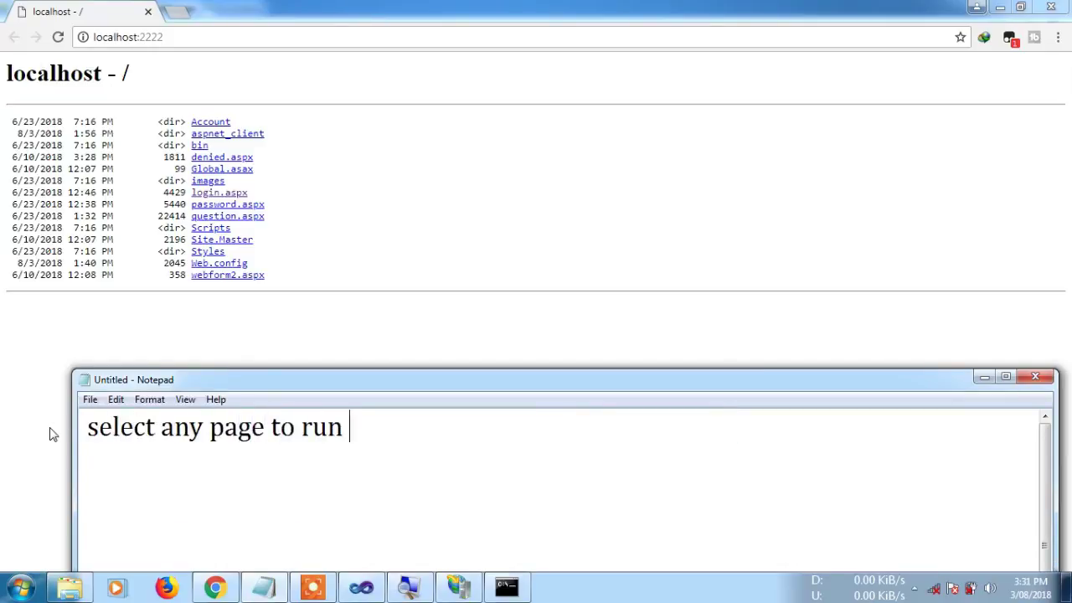
{"action": "left_click", "coordinate": [255, 359]}
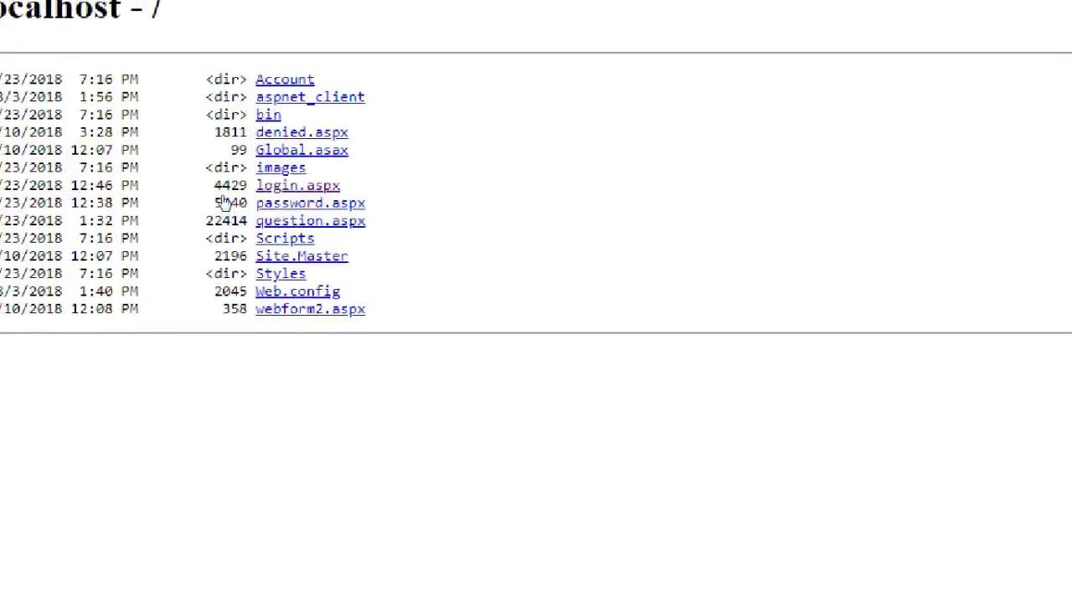
{"action": "left_click", "coordinate": [297, 186]}
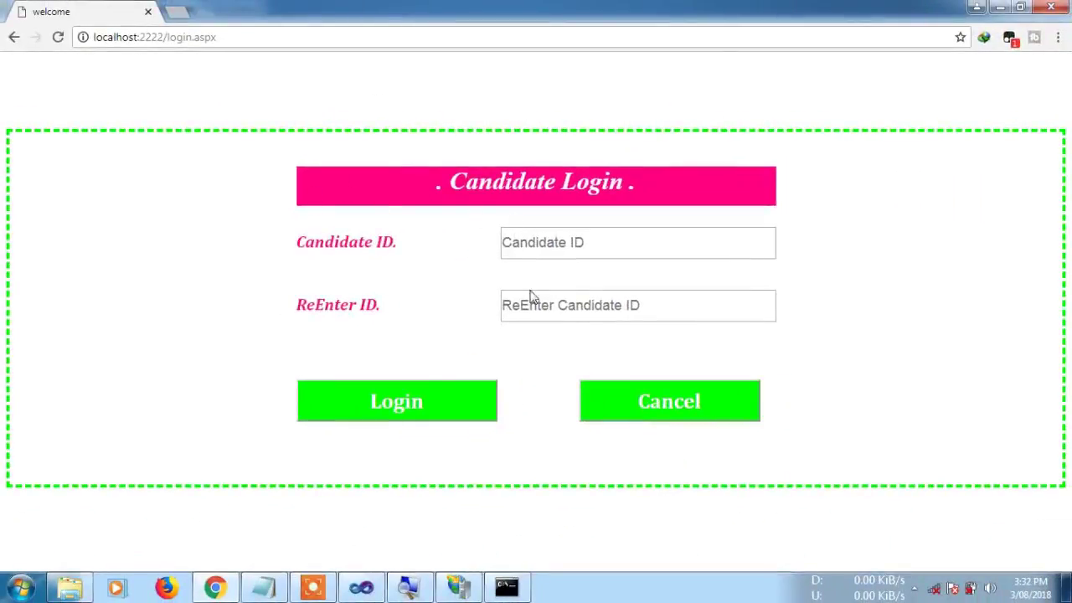
Return to Notepad and replace the note with "ok your ASP.net project added to IIS Server Sucessfully".
{"action": "left_click", "coordinate": [264, 589]}
{"action": "left_click_drag", "start_coordinate": [407, 494], "coordinate": [74, 441]}
{"action": "key", "text": "BackSpace"}
{"action": "type", "text": "ok your"}
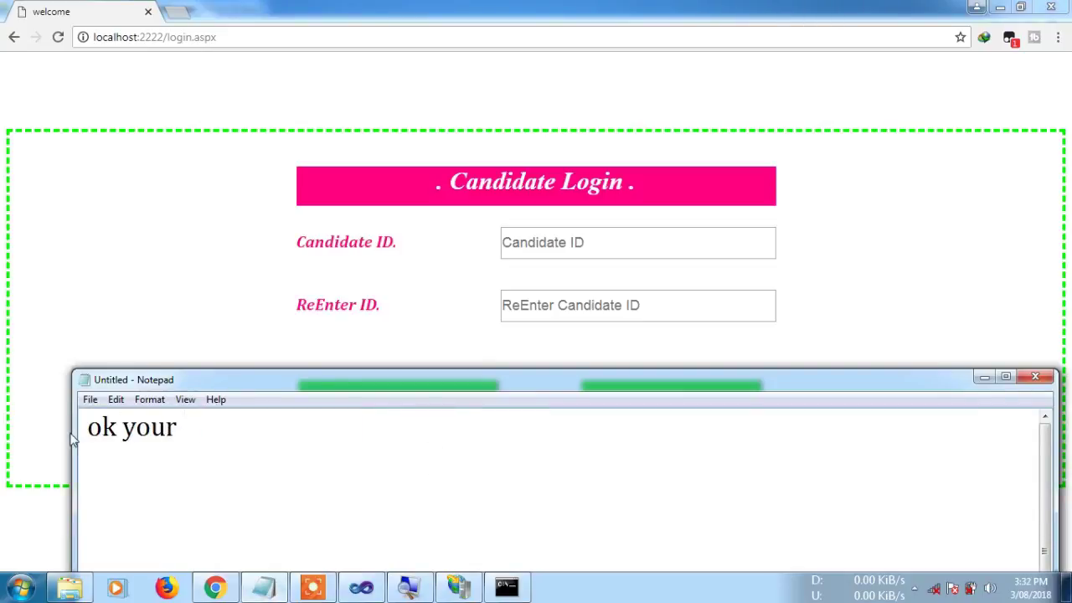
{"action": "type", "text": " ASP.net project "}
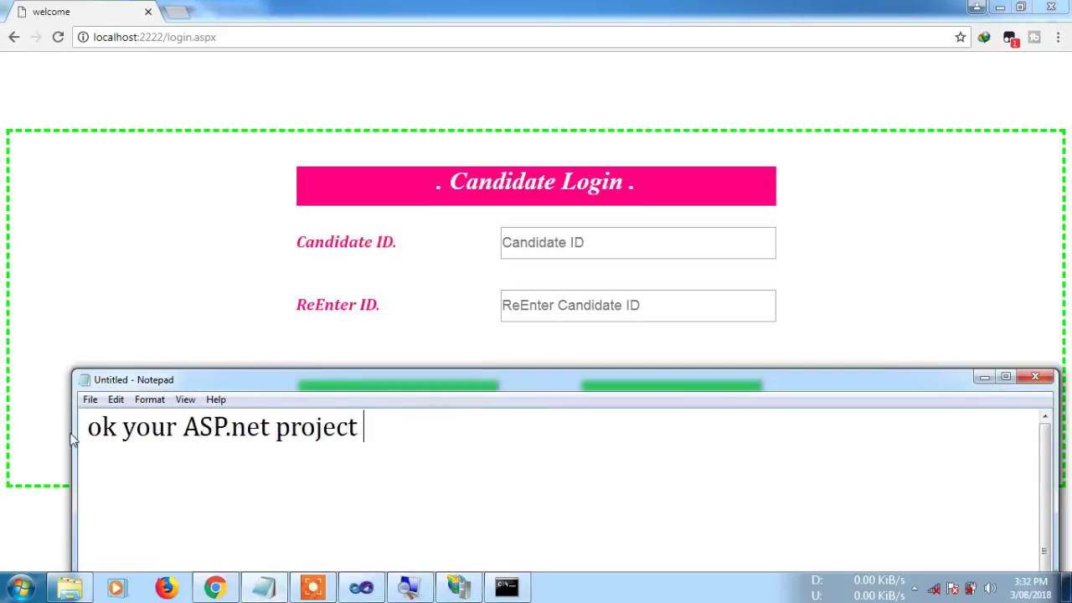
{"action": "type", "text": "added to IIS Ser"}
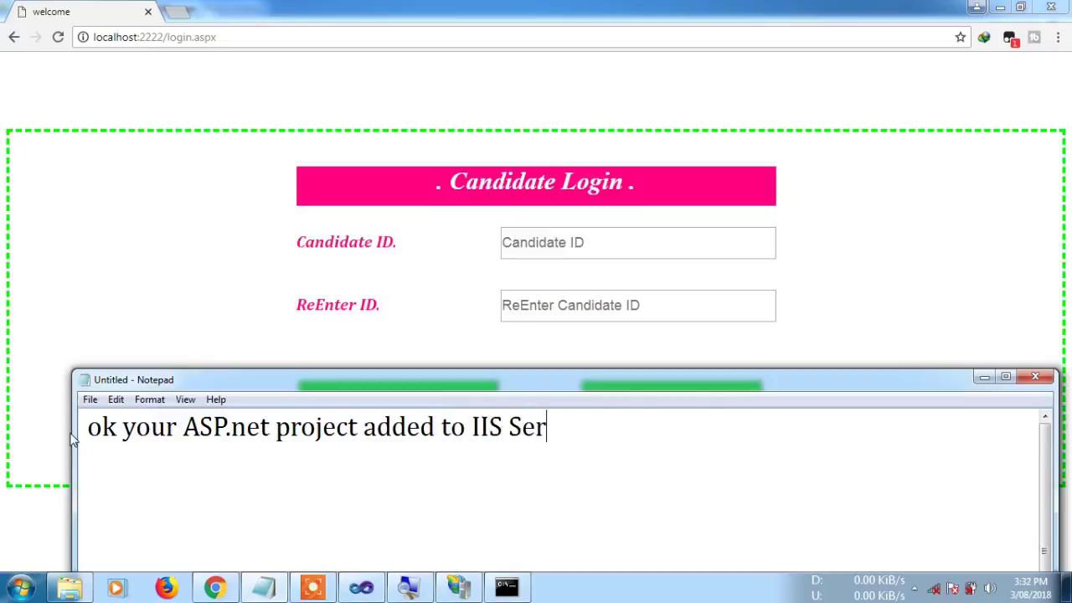
{"action": "type", "text": "ver Sucessfully"}
Replace the note with "but wait this only for your single system how to access this site in LAN network".
{"action": "key", "text": "ctrl+shift+Left"}
{"action": "key", "text": "ctrl+shift+Left"}
{"action": "key", "text": "ctrl+shift+Left"}
{"action": "key", "text": "ctrl+shift+Left"}
{"action": "key", "text": "ctrl+shift+Left"}
{"action": "key", "text": "ctrl+shift+Left"}
{"action": "key", "text": "ctrl+shift+Left"}
{"action": "key", "text": "ctrl+shift+Left"}
{"action": "key", "text": "ctrl+shift+Left"}
{"action": "key", "text": "ctrl+shift+Left"}
{"action": "key", "text": "ctrl+shift+Left"}
{"action": "key", "text": "BackSpace"}
{"action": "type", "text": "but wait"}
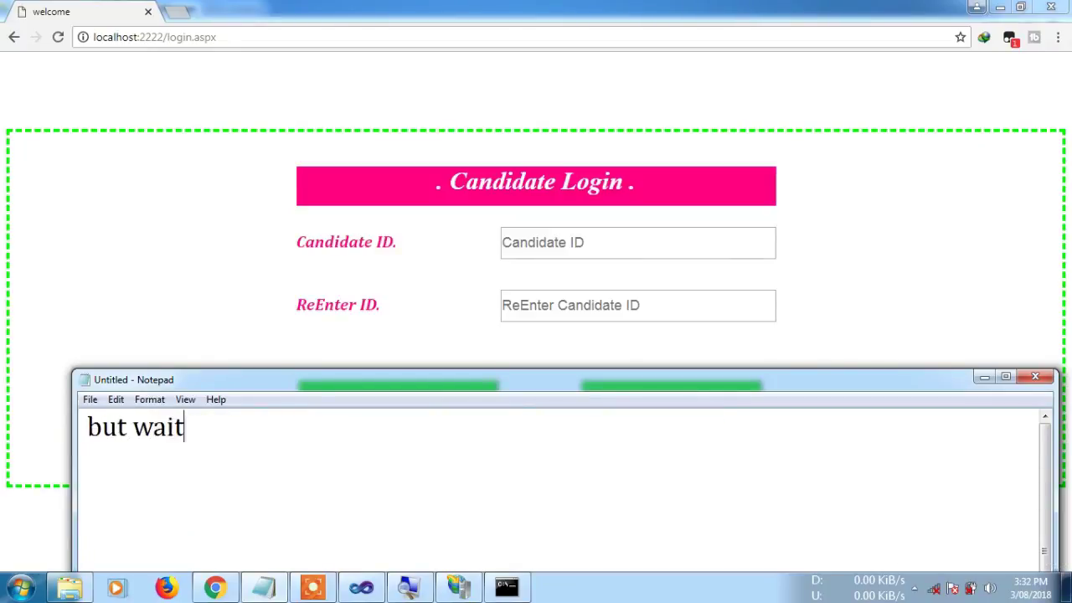
{"action": "type", "text": " this only for your single system how to access this site in"}
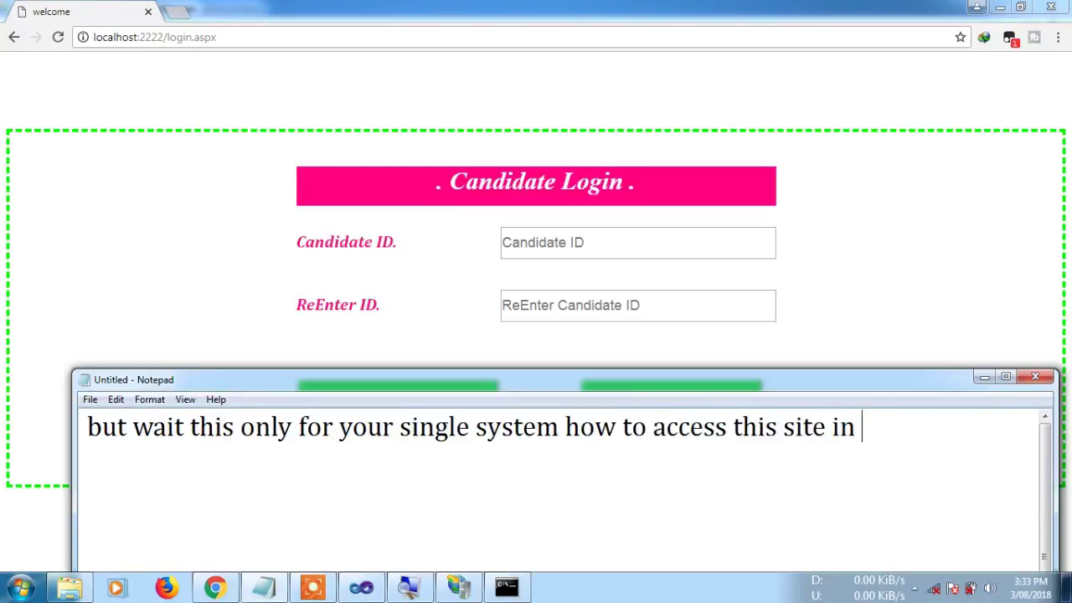
{"action": "type", "text": " LAN network"}
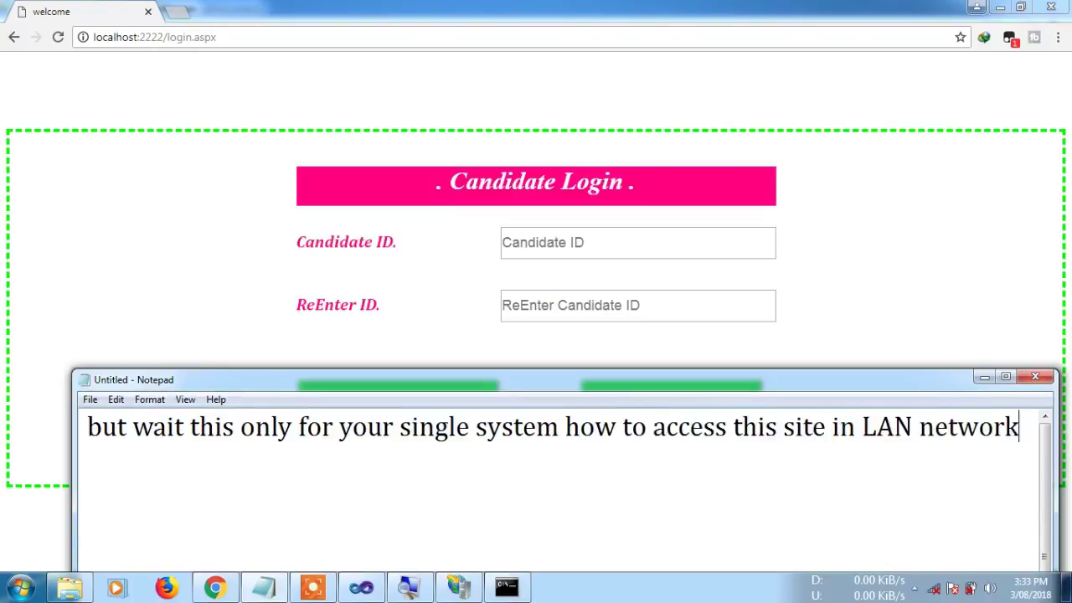
Replace the note with "to access site in lan Network do thi".
{"action": "key", "text": "ctrl+shift+Left"}
{"action": "key", "text": "ctrl+shift+Left"}
{"action": "key", "text": "ctrl+shift+Left"}
{"action": "key", "text": "ctrl+shift+Left"}
{"action": "key", "text": "ctrl+shift+Left"}
{"action": "key", "text": "ctrl+shift+Left"}
{"action": "key", "text": "ctrl+shift+Left"}
{"action": "key", "text": "ctrl+shift+Left"}
{"action": "key", "text": "ctrl+shift+Left"}
{"action": "key", "text": "ctrl+shift+Left"}
{"action": "key", "text": "ctrl+shift+Left"}
{"action": "key", "text": "ctrl+shift+Left"}
{"action": "key", "text": "ctrl+shift+Left"}
{"action": "key", "text": "ctrl+shift+Left"}
{"action": "key", "text": "ctrl+shift+Left"}
{"action": "key", "text": "ctrl+shift+Left"}
{"action": "key", "text": "BackSpace"}
{"action": "type", "text": "to access site in lan Net"}
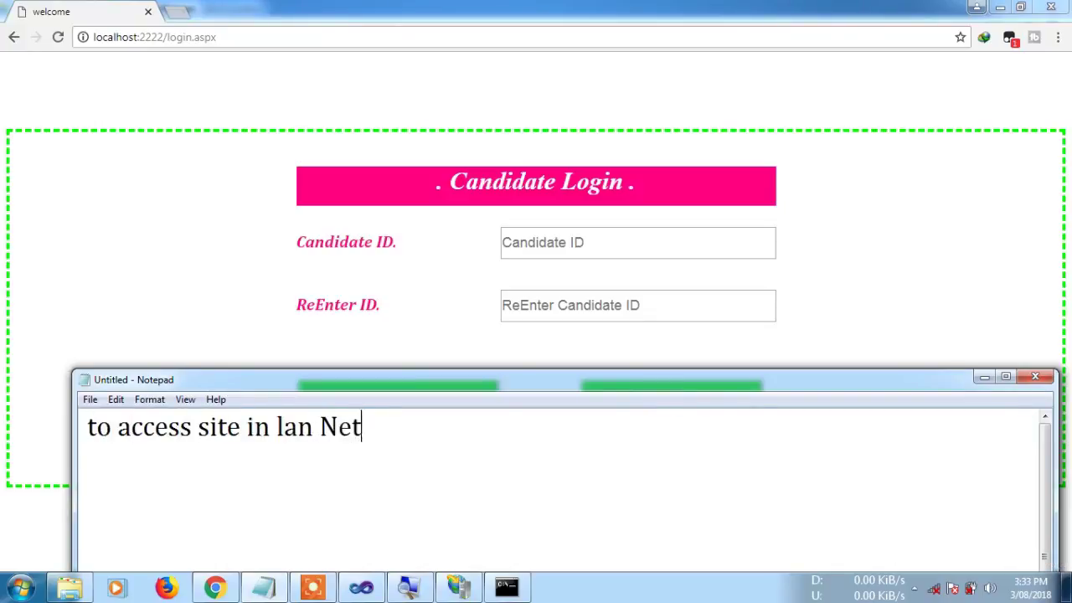
{"action": "type", "text": "work do thi"}
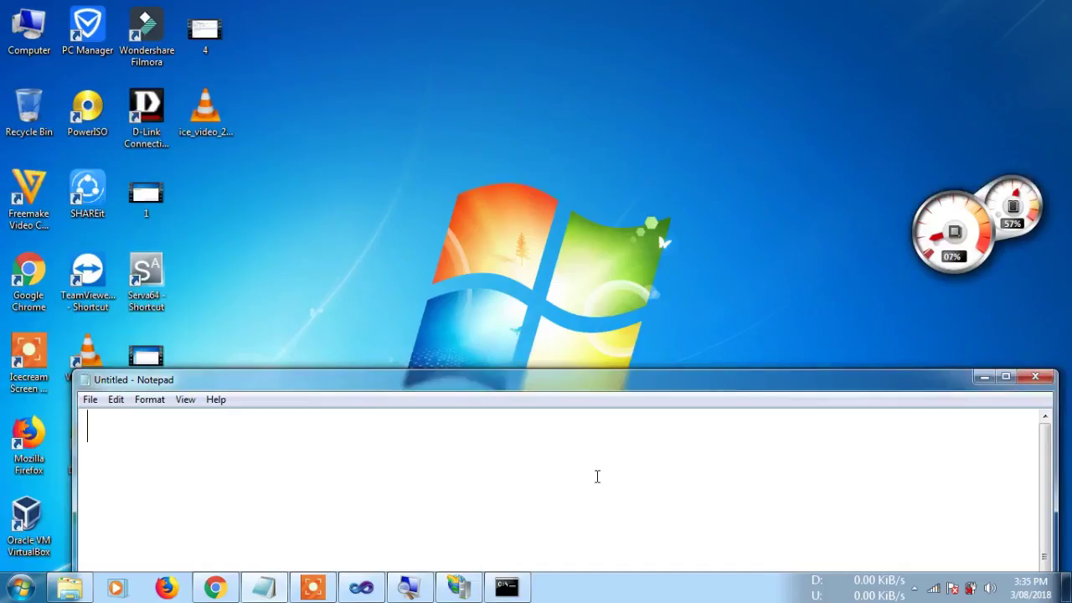
Write the note "go to client machin", and in the client machine's Notepad write "this is my client machine" and "open web browser" on two lines.
{"action": "type", "text": "go to client machin"}
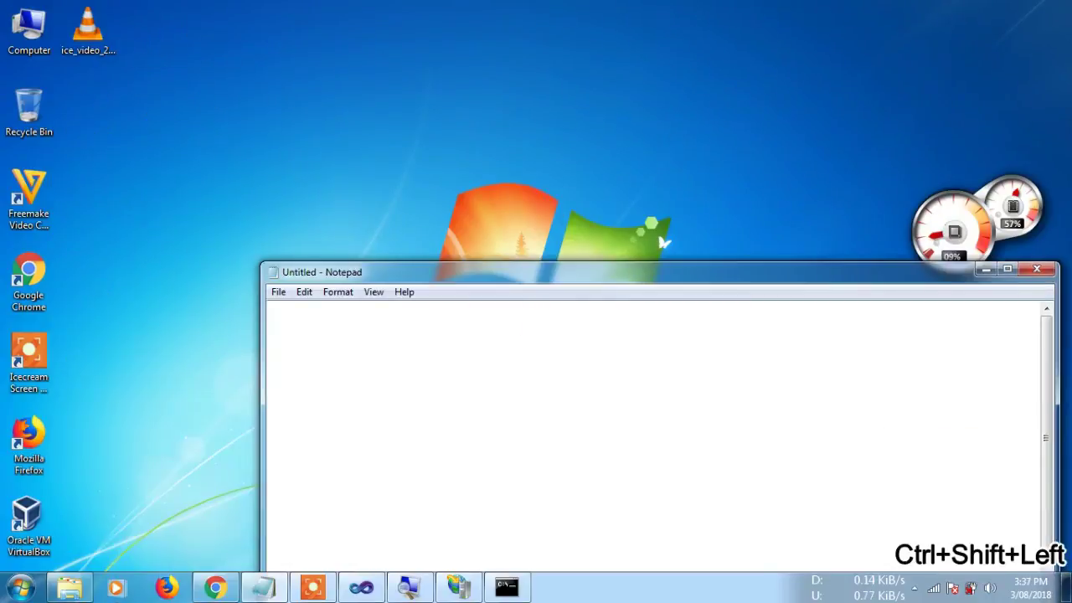
{"action": "type", "text": "this is my client machin"}
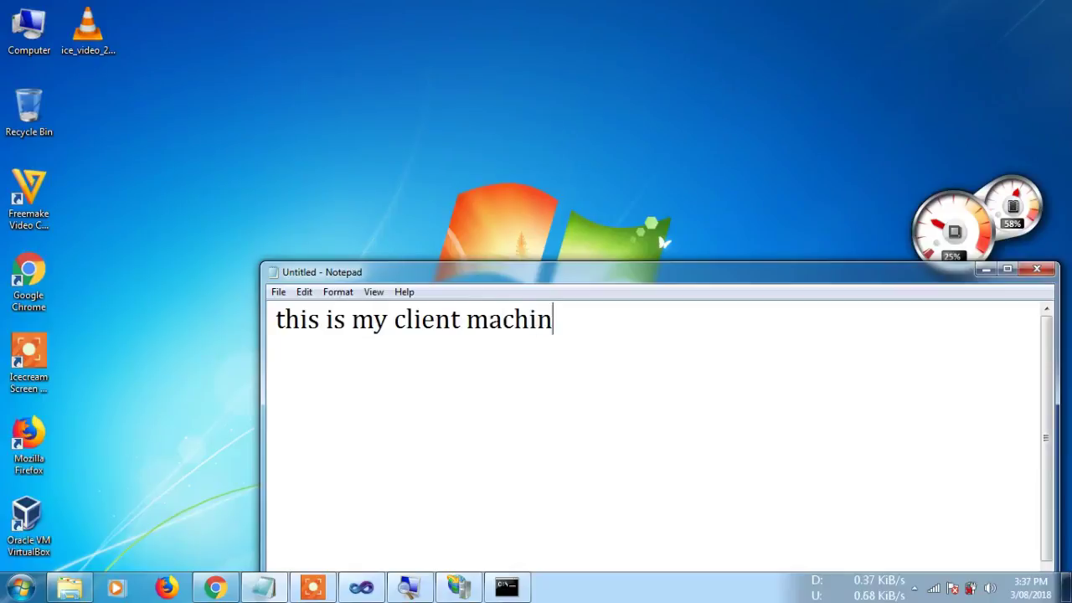
{"action": "type", "text": "e open"}
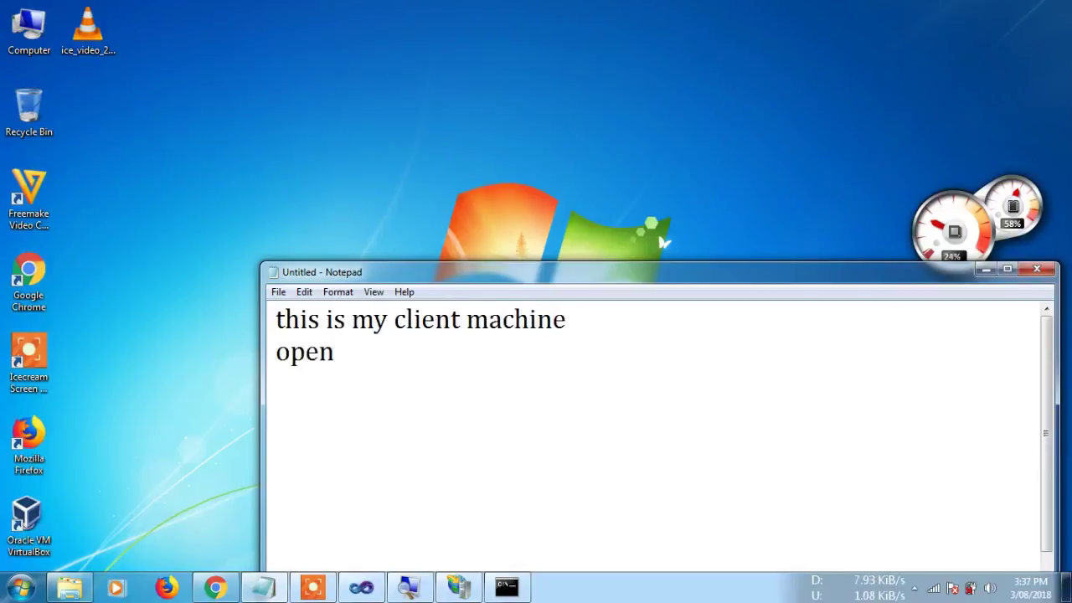
{"action": "type", "text": " web brower"}
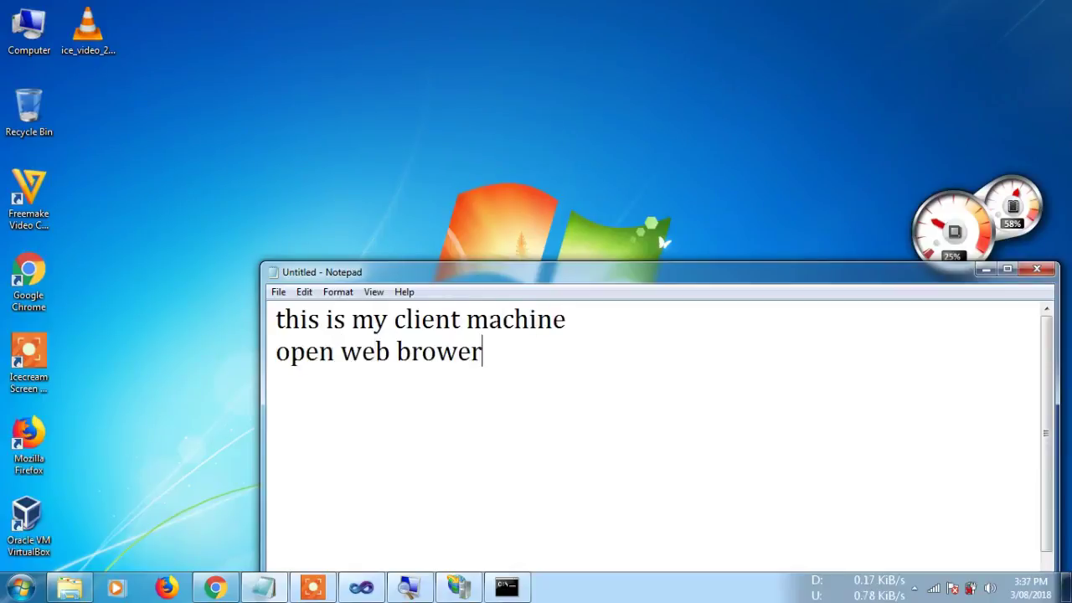
{"action": "key", "text": "Left"}
{"action": "key", "text": "Left"}
{"action": "type", "text": "s"}
{"action": "key", "text": "End"}
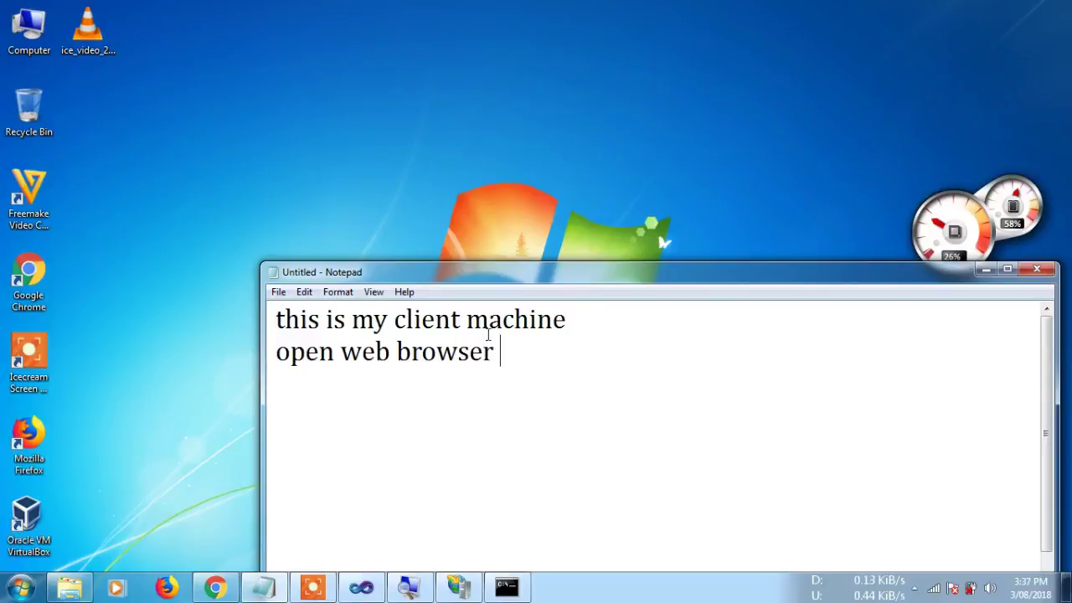
Open Google Chrome on the client machine and maximize its window.
{"action": "double_click", "coordinate": [29, 269]}
{"action": "double_click", "coordinate": [675, 68]}
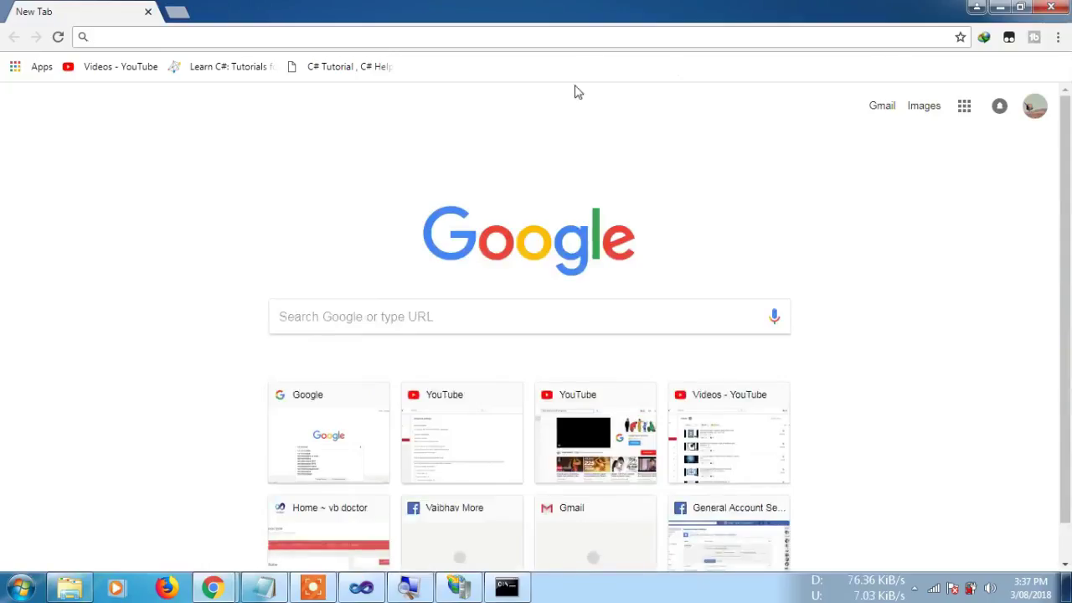
Return to Notepad and replace the two-line note with text beginning "check".
{"action": "key", "text": "alt+Tab"}
{"action": "left_click_drag", "start_coordinate": [550, 402], "coordinate": [252, 313]}
{"action": "key", "text": "BackSpace"}
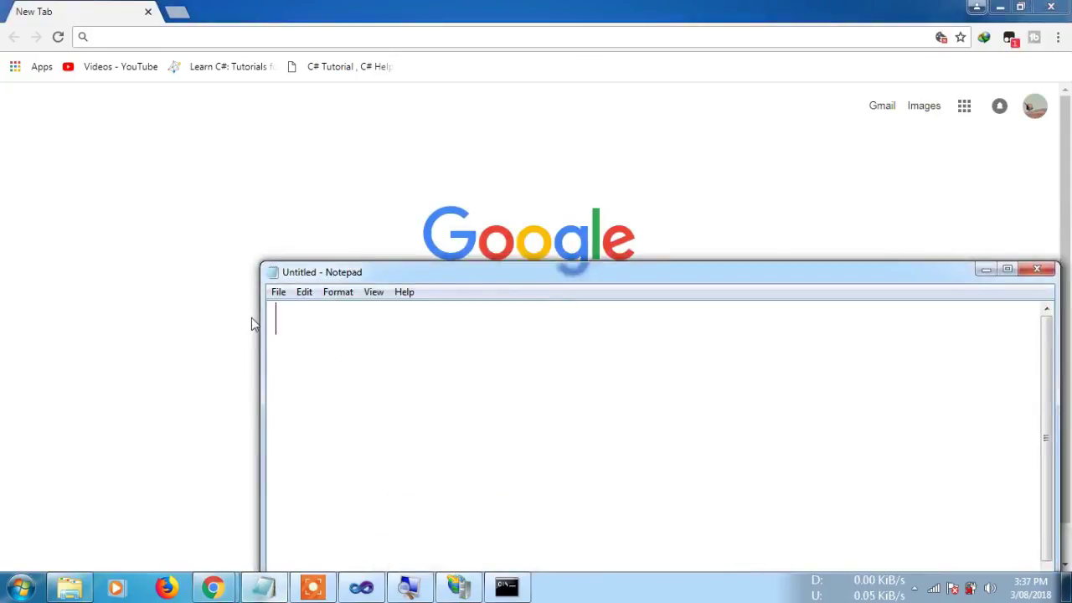
{"action": "type", "text": "check"}
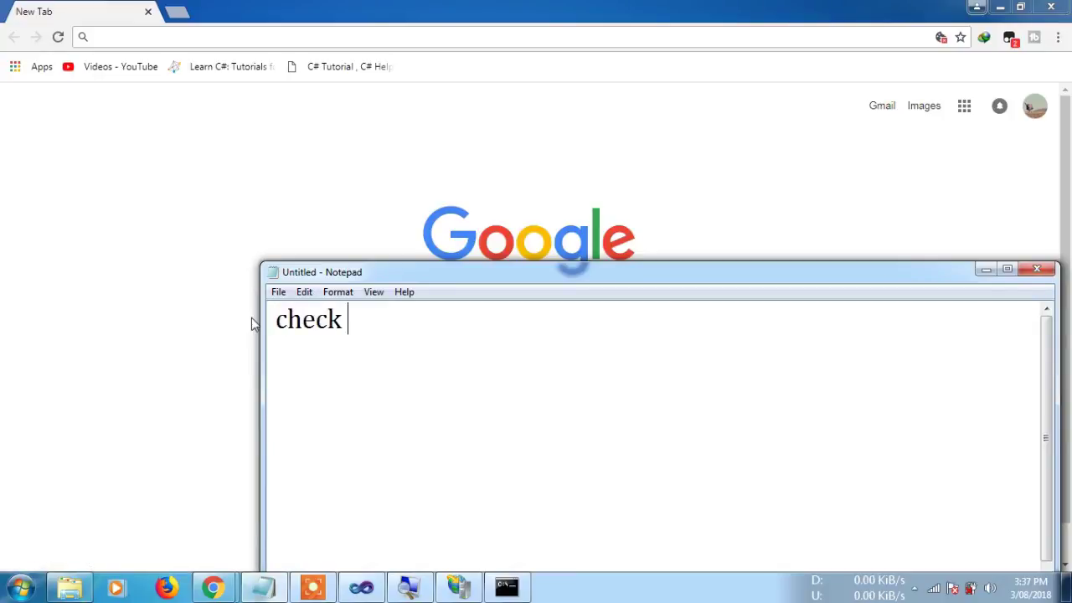